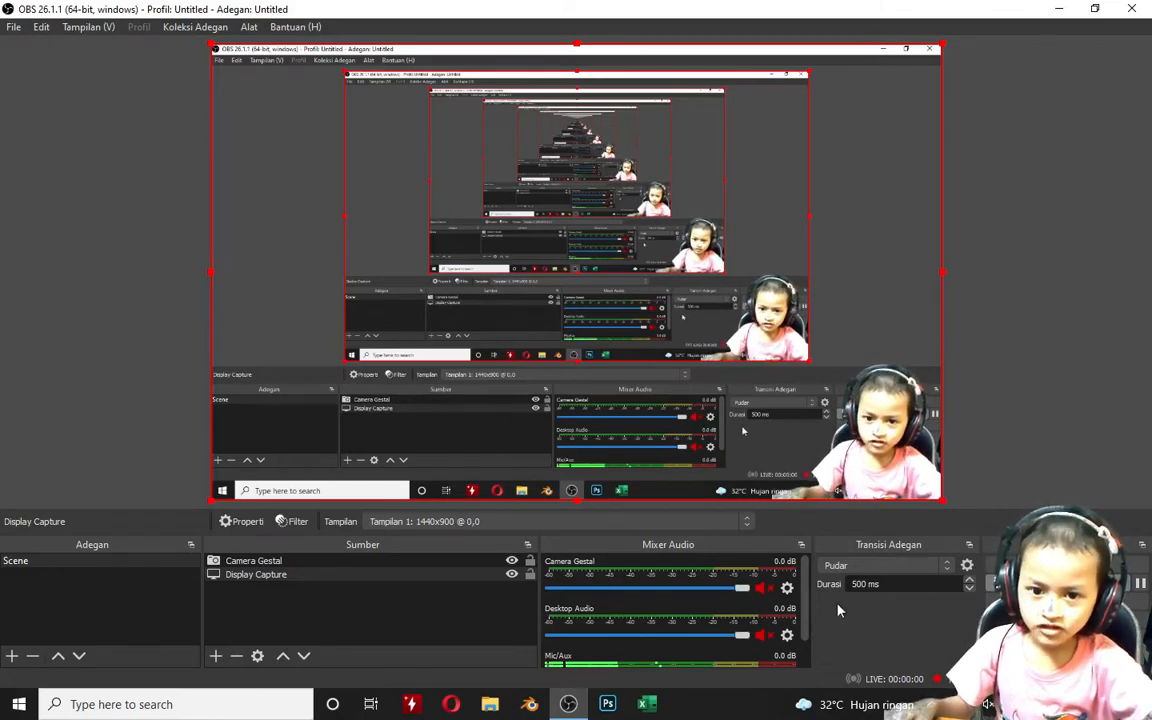
Step: Switch to Blender and dismiss the splash screen to work in the default scene
click(1061, 9)
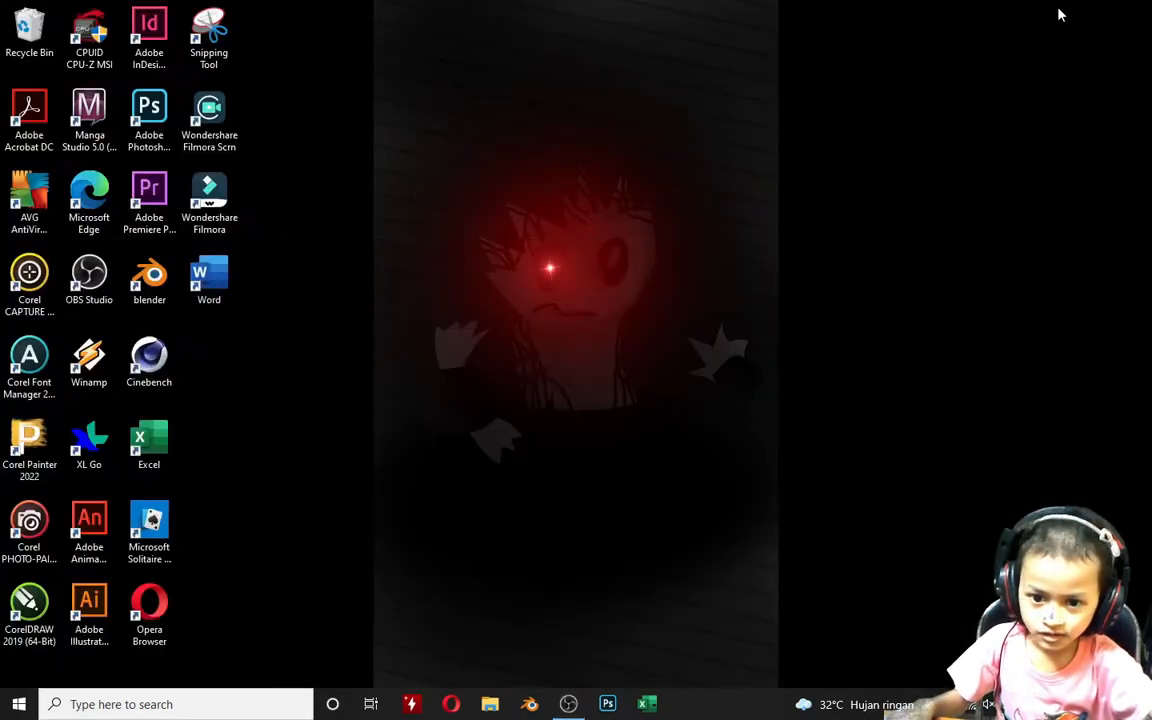
click(531, 705)
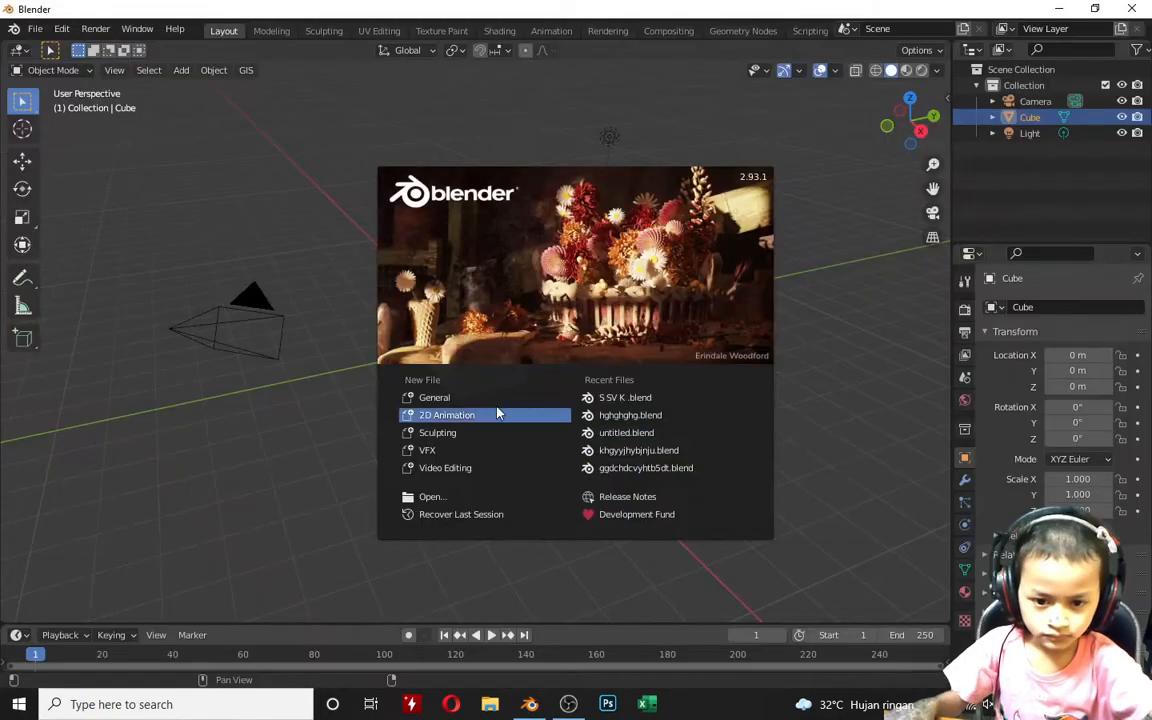
click(517, 379)
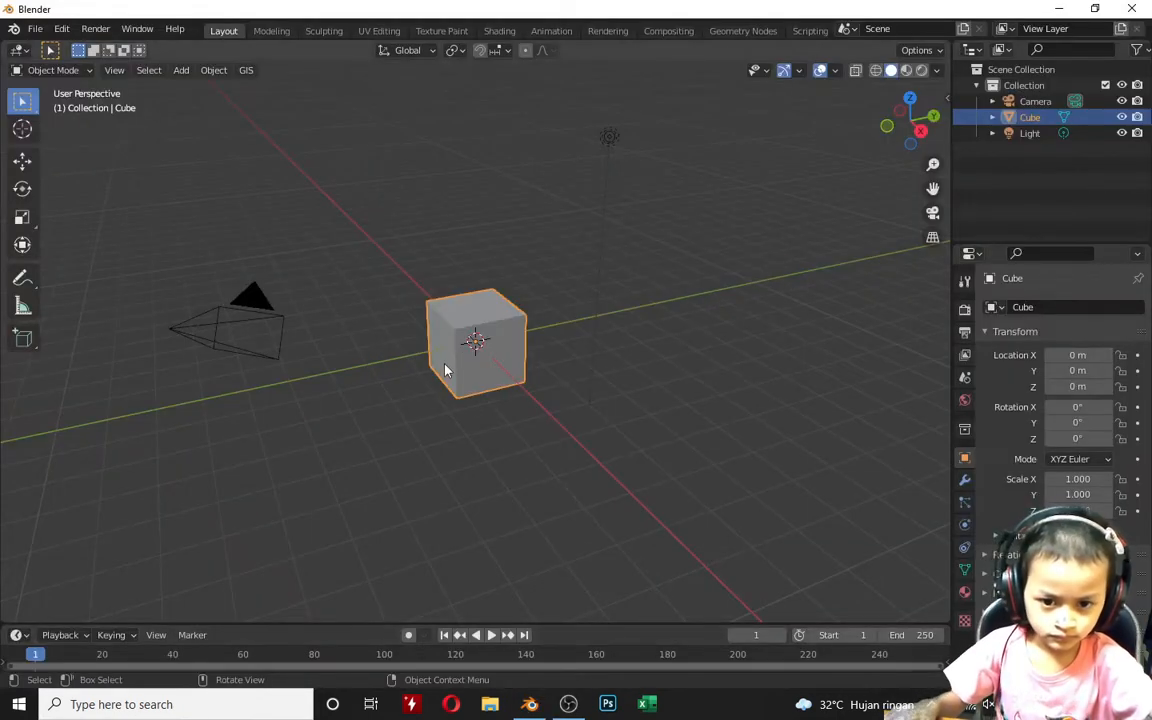
Step: Scale the default cube down along Z to about 0.116 so it forms a flat square slab
click(22, 217)
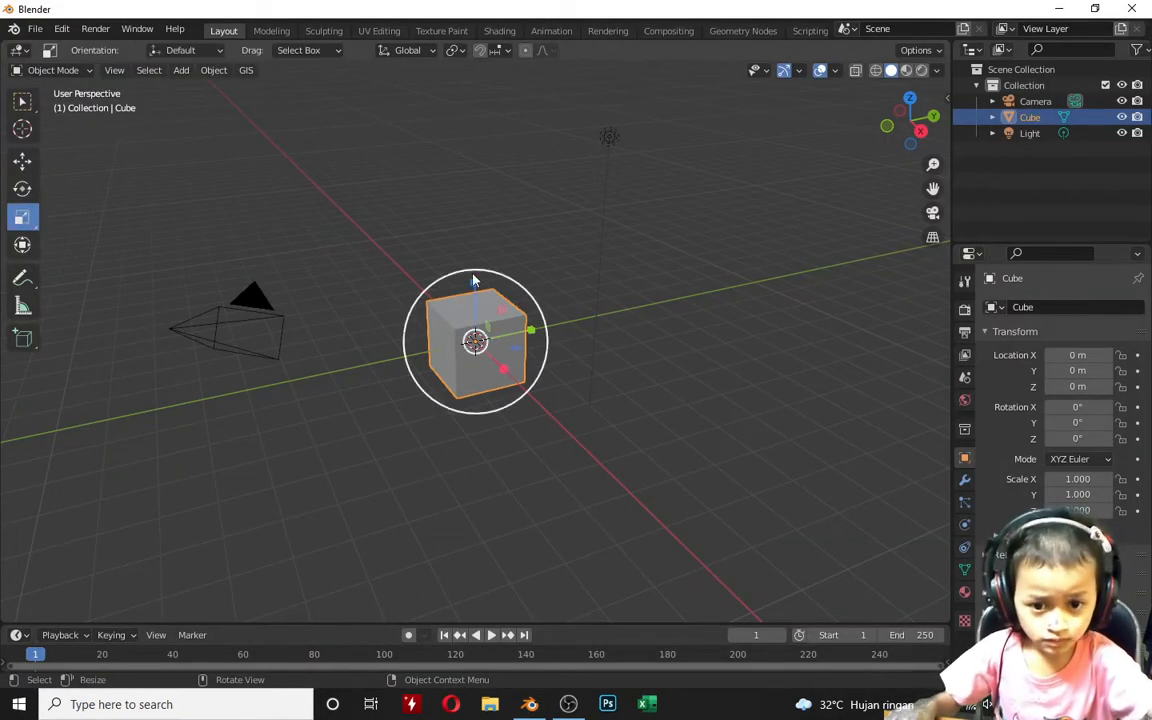
key(s)
key(z)
click(476, 341)
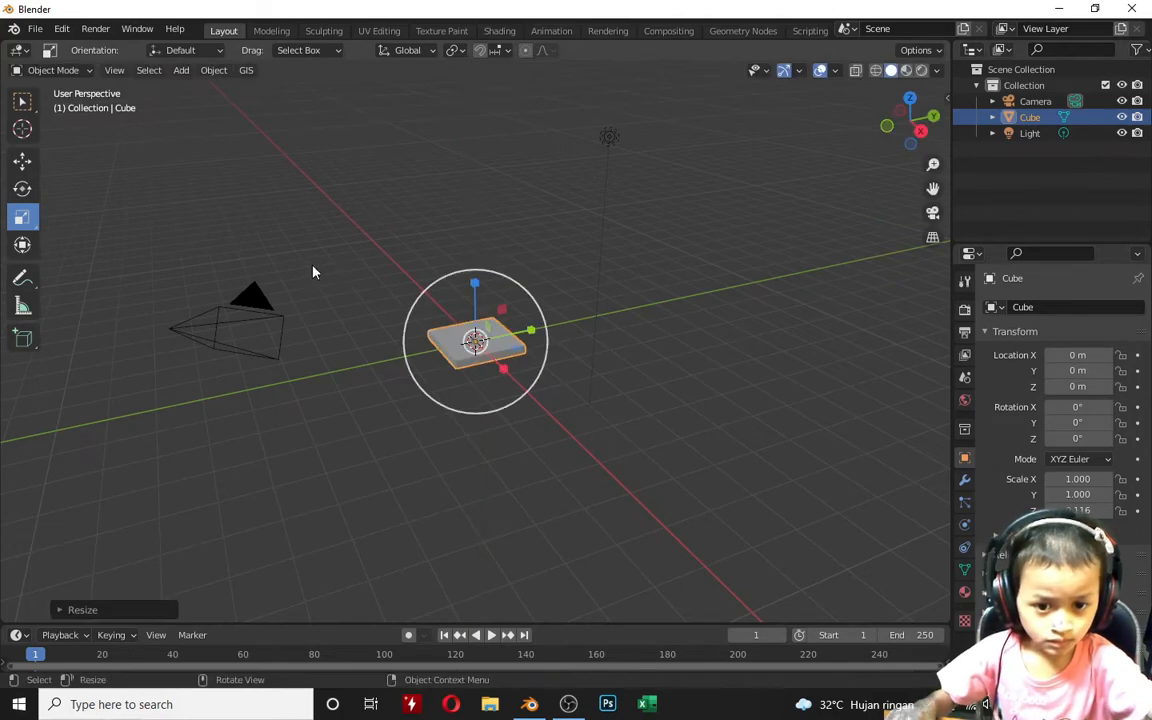
Step: Shade the slab smooth with Auto Smooth turned on for its normals, and thin it further along Z
right_click(600, 280)
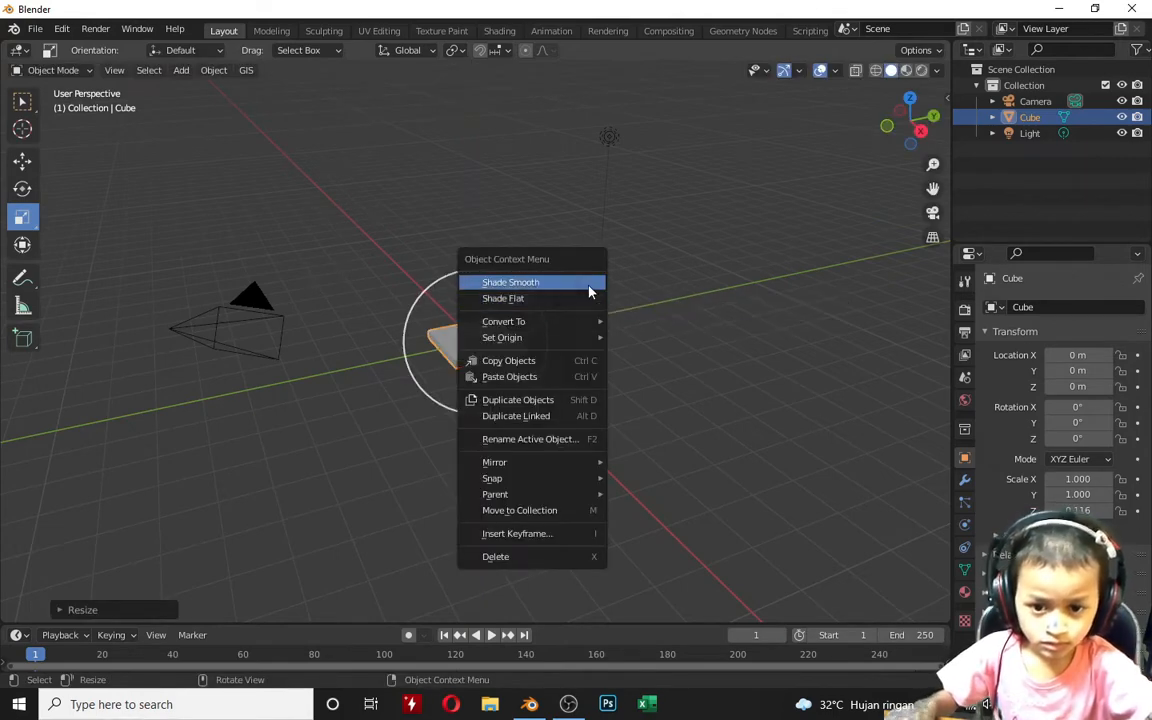
click(589, 284)
scroll(478, 442, up, 5)
mouse_move(478, 442)
middle_down()
mouse_move(364, 320)
mouse_move(674, 455)
middle_up()
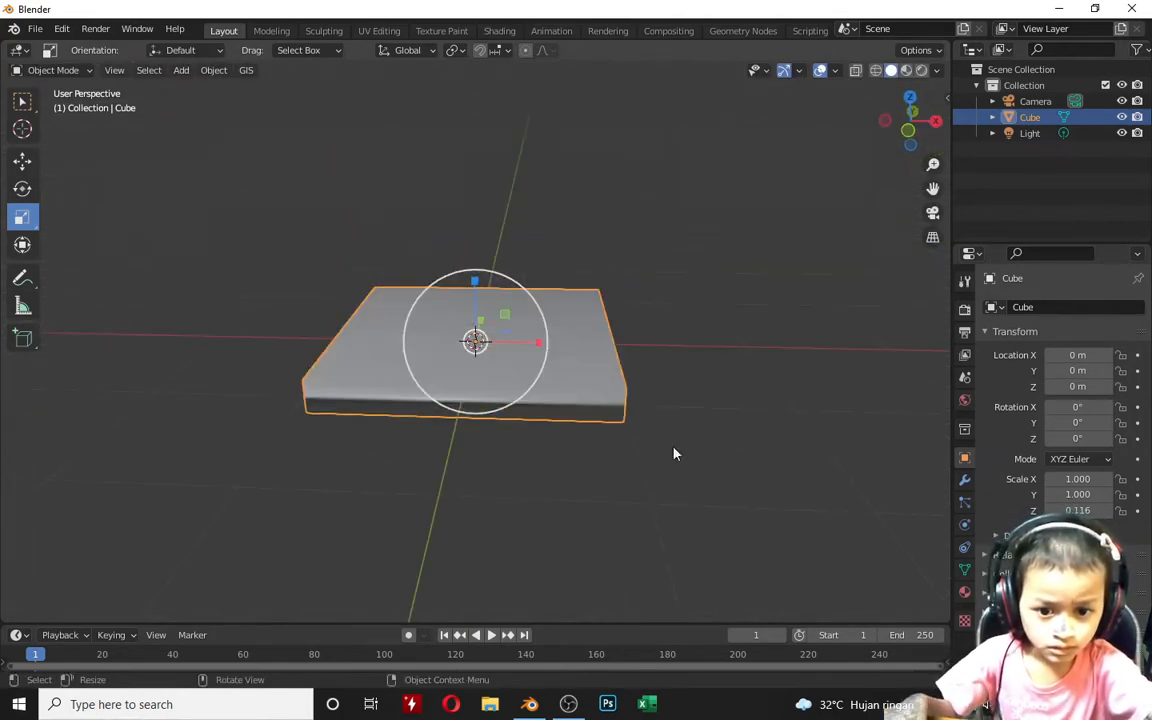
scroll(675, 460, up, 2)
click(965, 569)
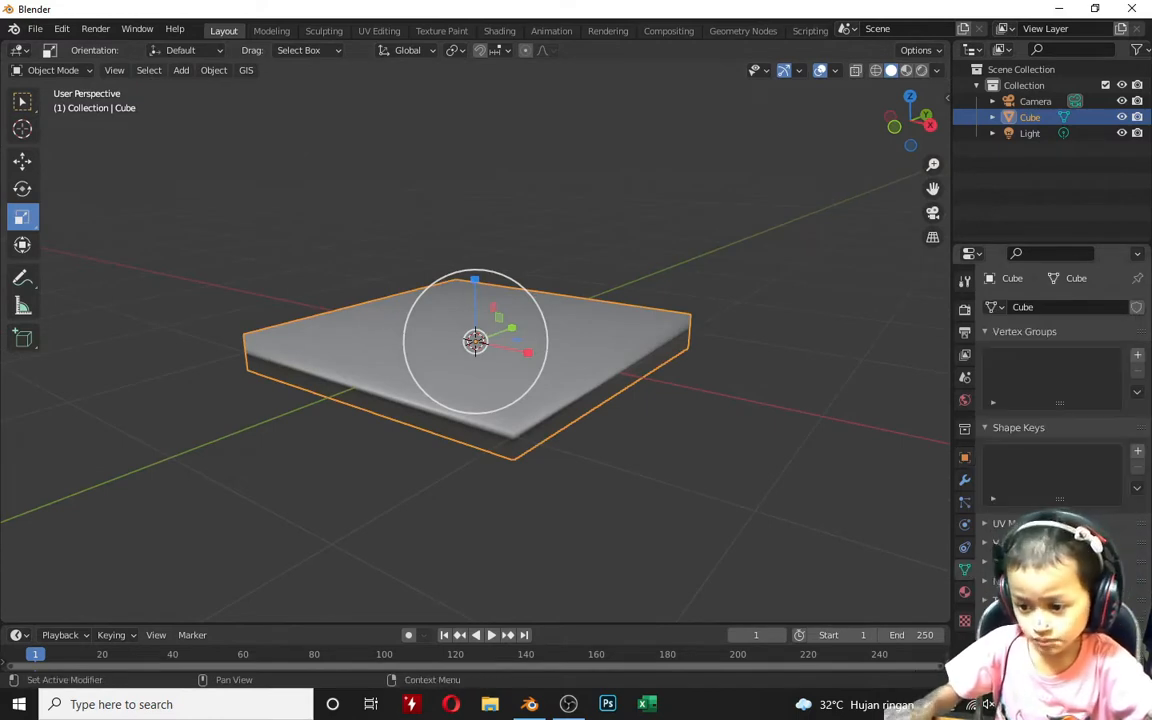
click(1052, 604)
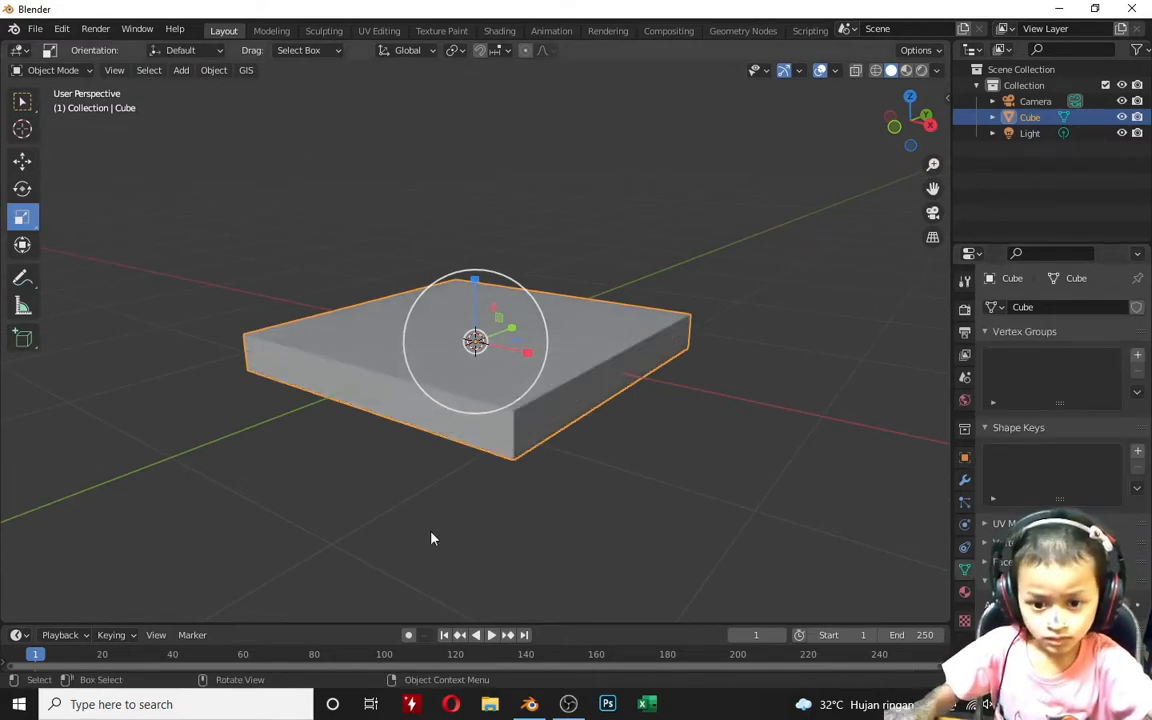
click(1052, 604)
click(1052, 604)
click(1052, 604)
click(1052, 604)
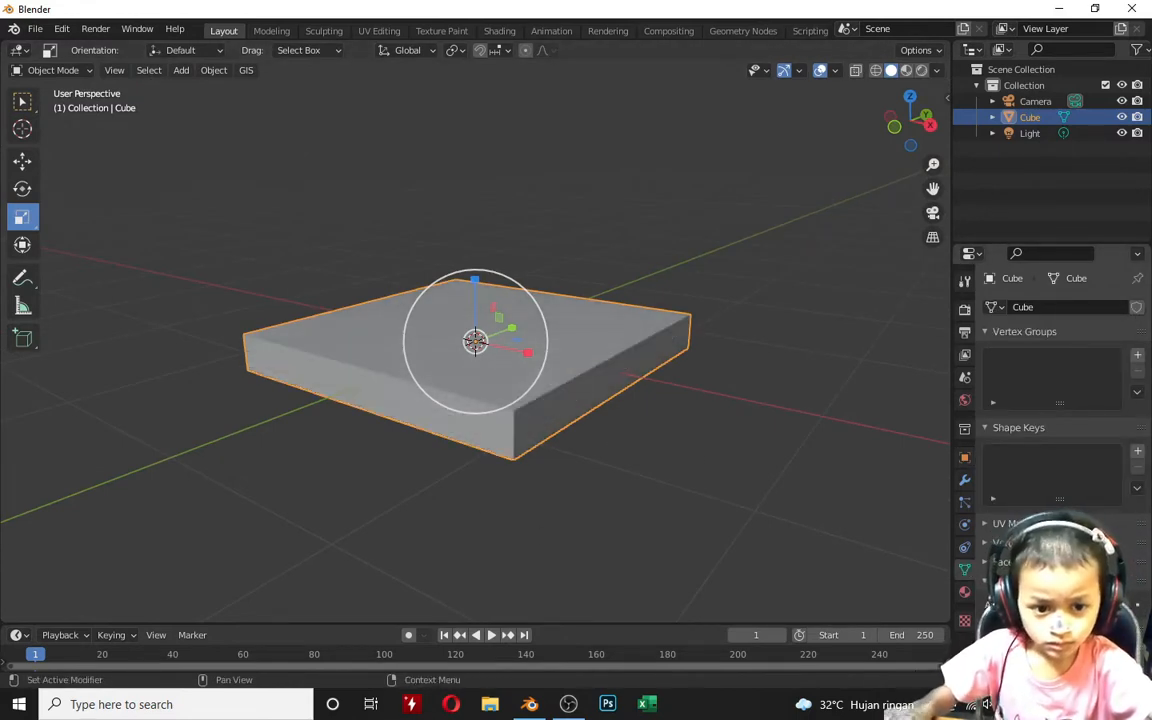
drag(474, 286, 503, 345)
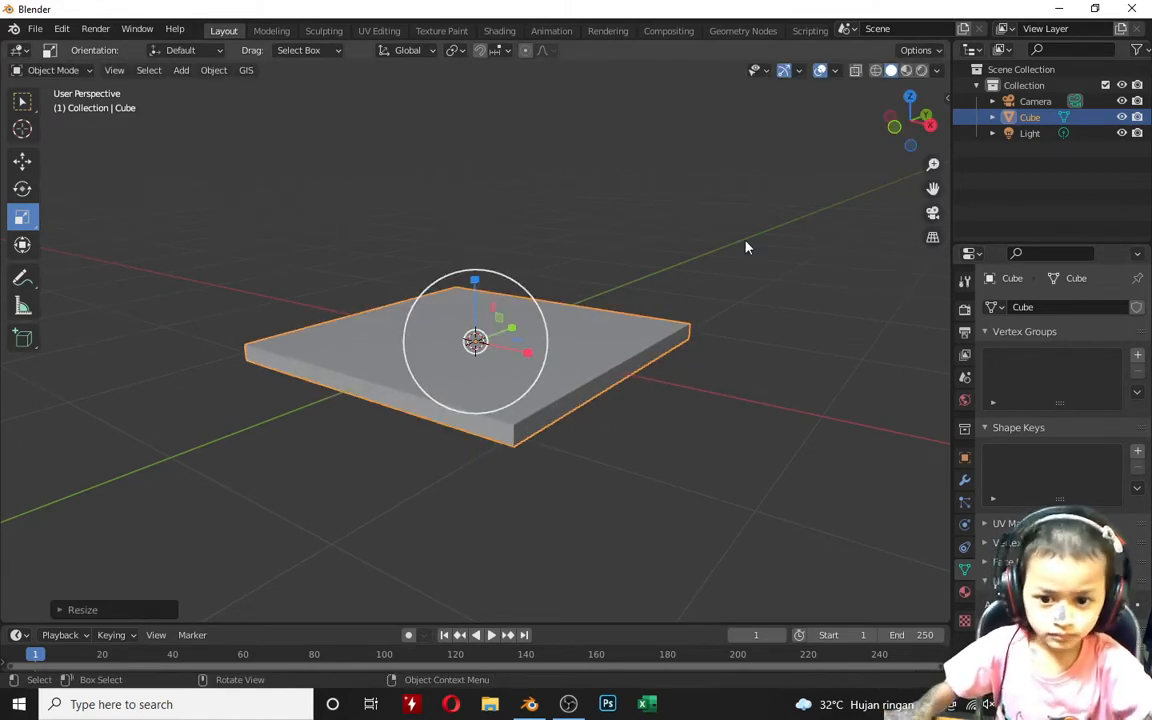
Step: Add a cube, scale it into a narrow upright leg and place it under the slab's nearest corner
click(181, 70)
mouse_move(215, 86)
click(330, 104)
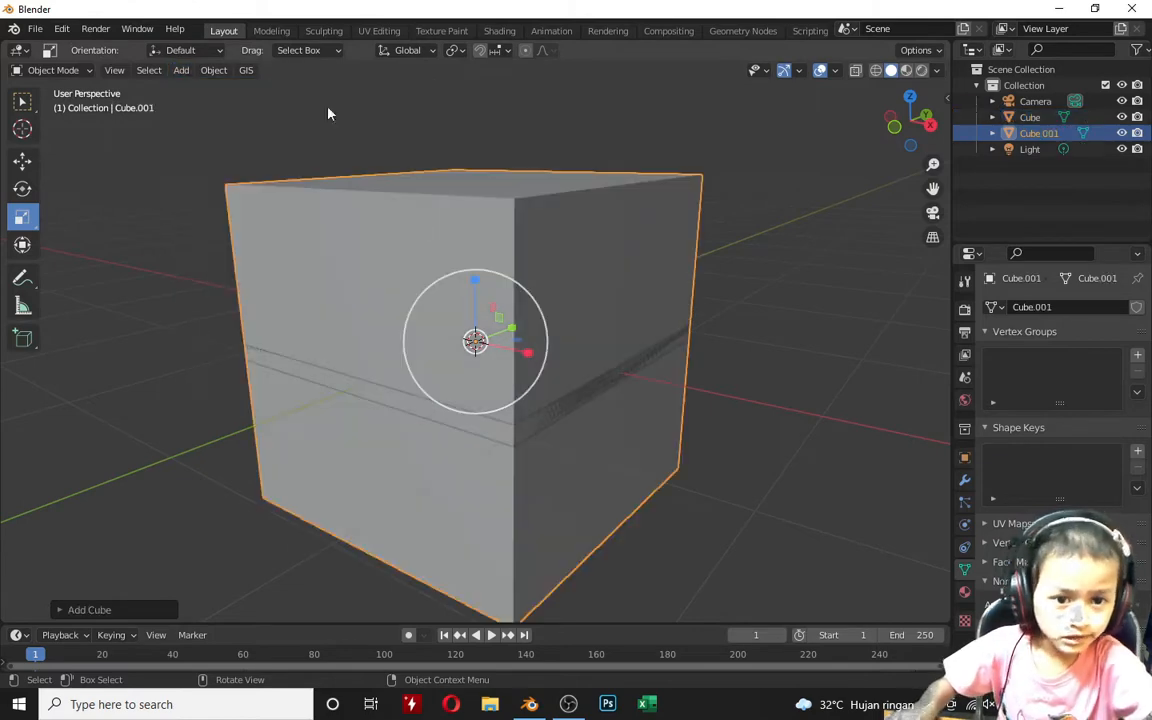
drag(528, 352, 511, 506)
click(478, 338)
click(458, 234)
click(22, 161)
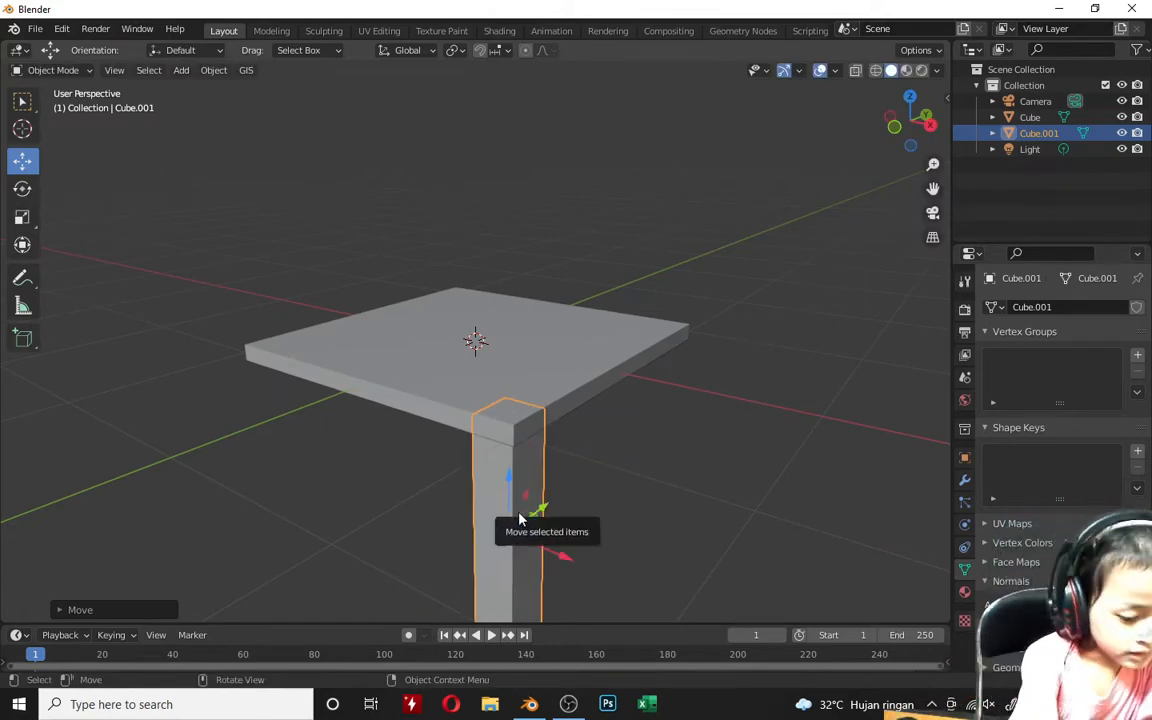
Step: Duplicate the leg and move the copy along X under the slab's adjacent corner
key(ctrl+c)
key(ctrl+v)
drag(565, 557, 285, 597)
middle_drag(335, 508, 455, 481)
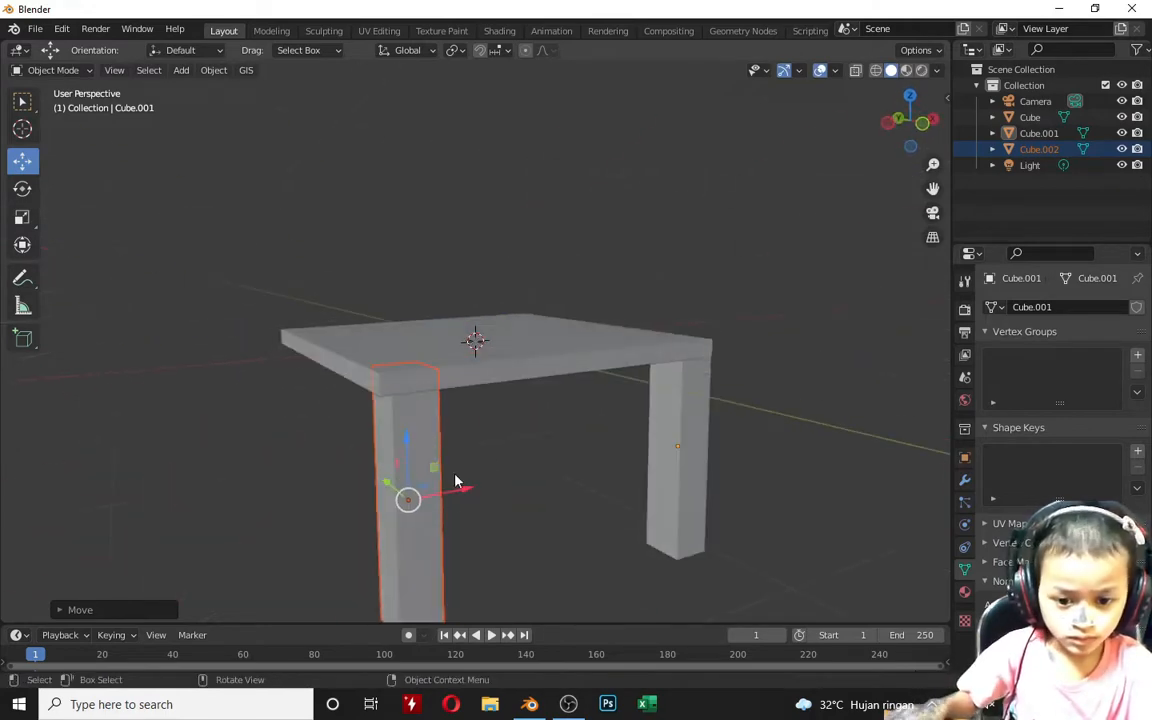
drag(455, 481, 455, 497)
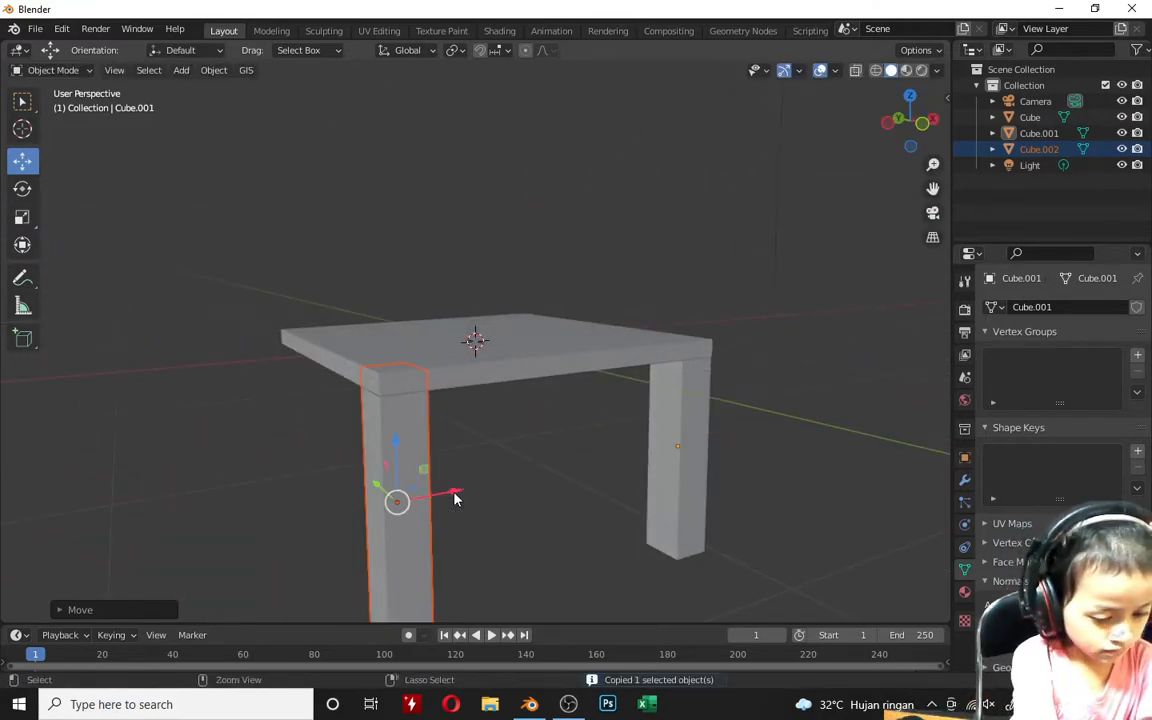
Step: Duplicate the second leg and move the copy along Y under the slab's third corner
key(g)
key(Escape)
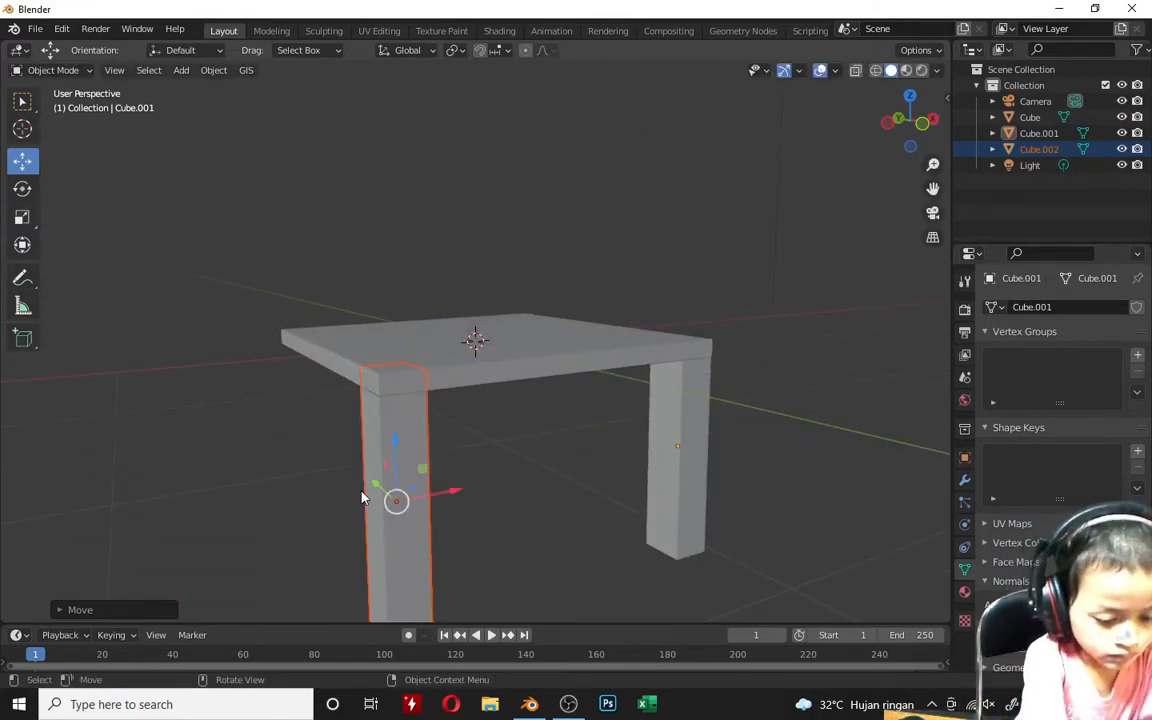
key(ctrl+c)
key(ctrl+v)
key(g)
click(379, 485)
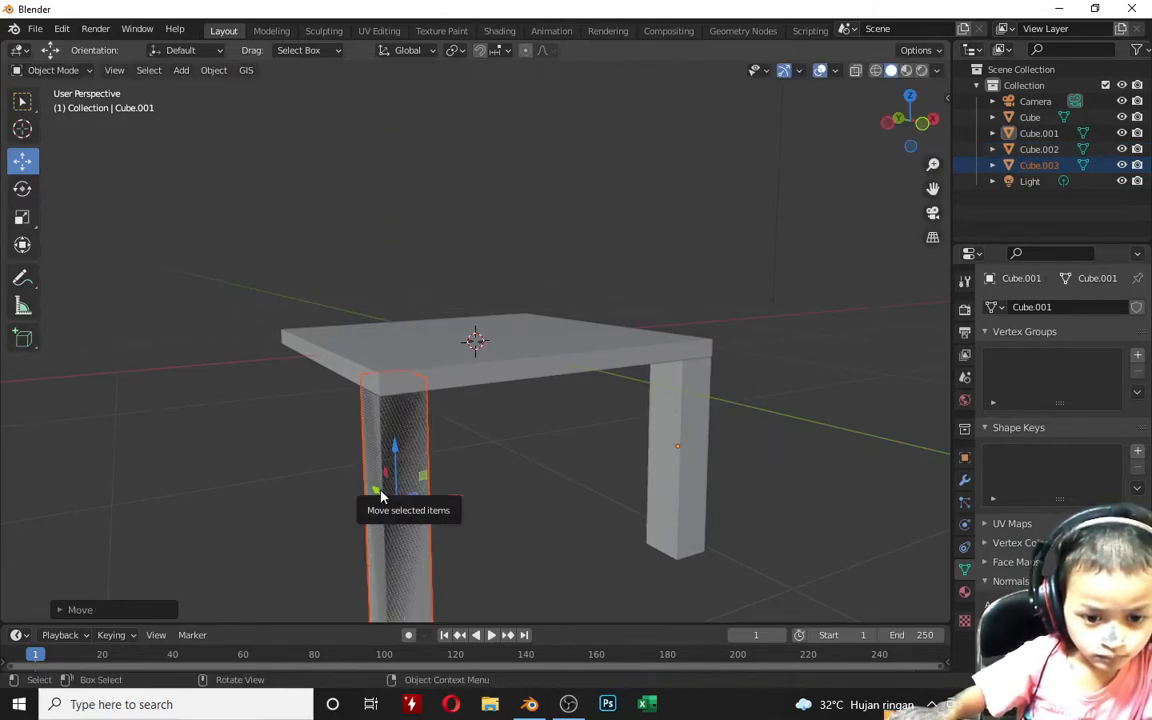
drag(381, 485, 300, 399)
middle_drag(520, 410, 563, 481)
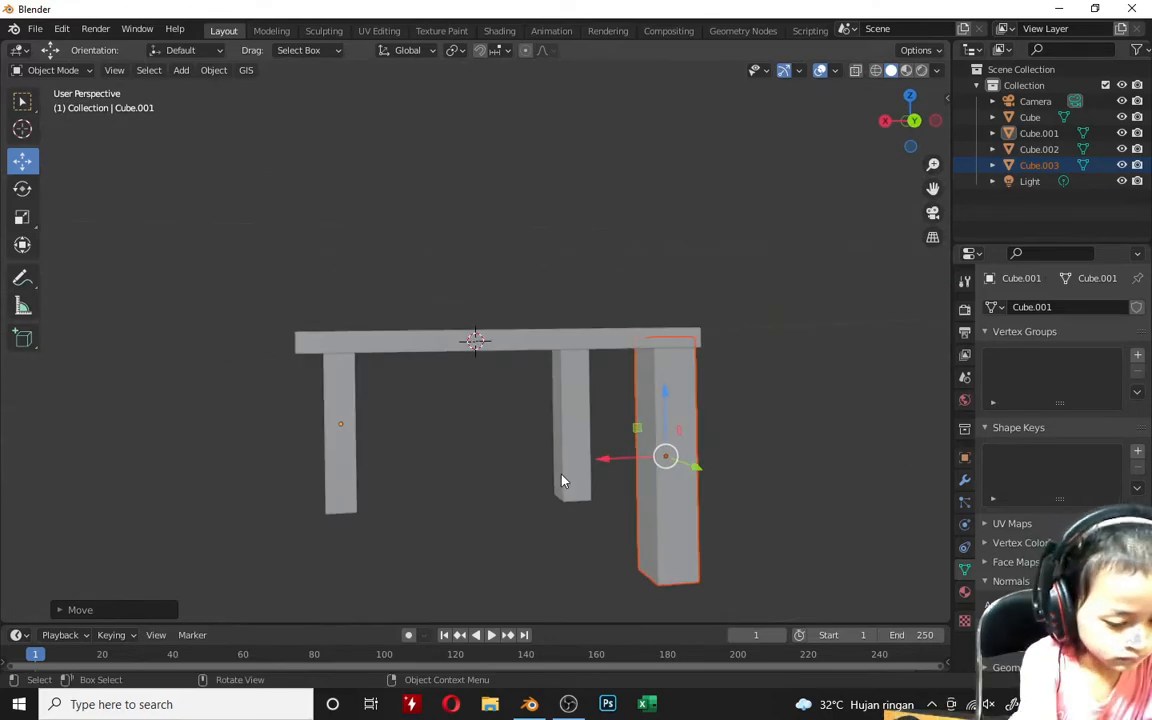
Step: Duplicate the third leg and move the copy along X under the slab's remaining corner
key(ctrl+c)
key(ctrl+v)
drag(637, 456, 283, 514)
middle_drag(283, 514, 398, 503)
click(398, 503)
middle_drag(468, 344, 455, 381)
click(455, 381)
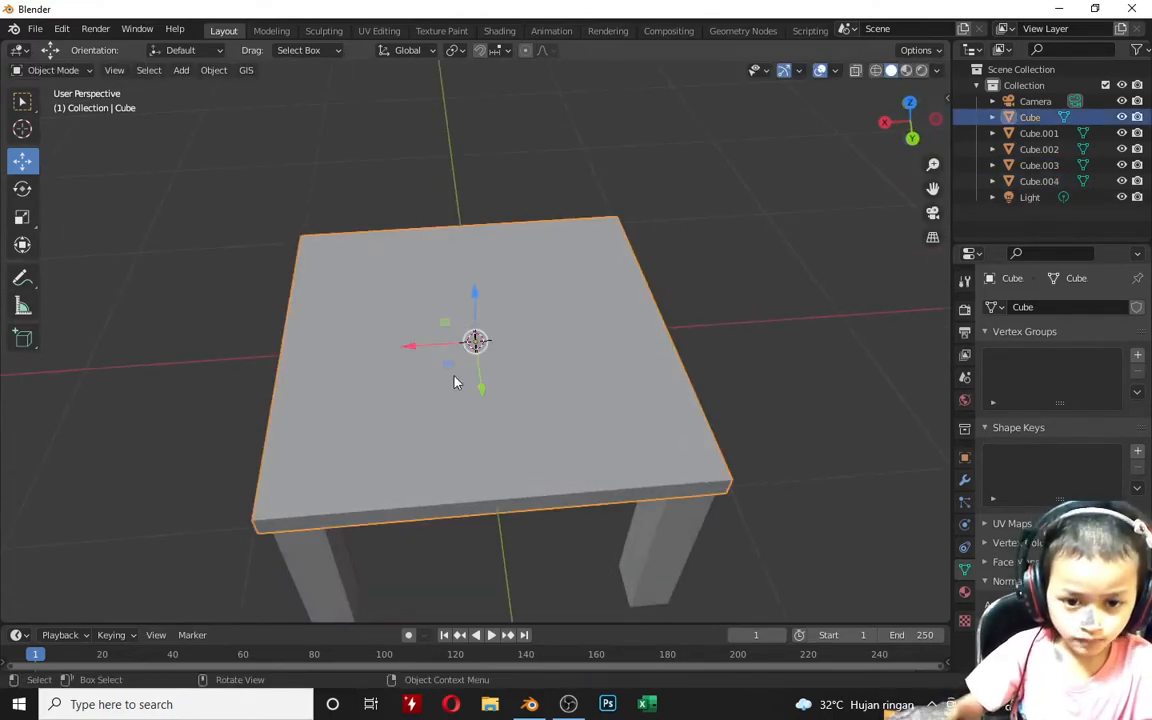
Step: Duplicate the fourth leg, raise the copy above the slab and scale it down into a small post
click(337, 577)
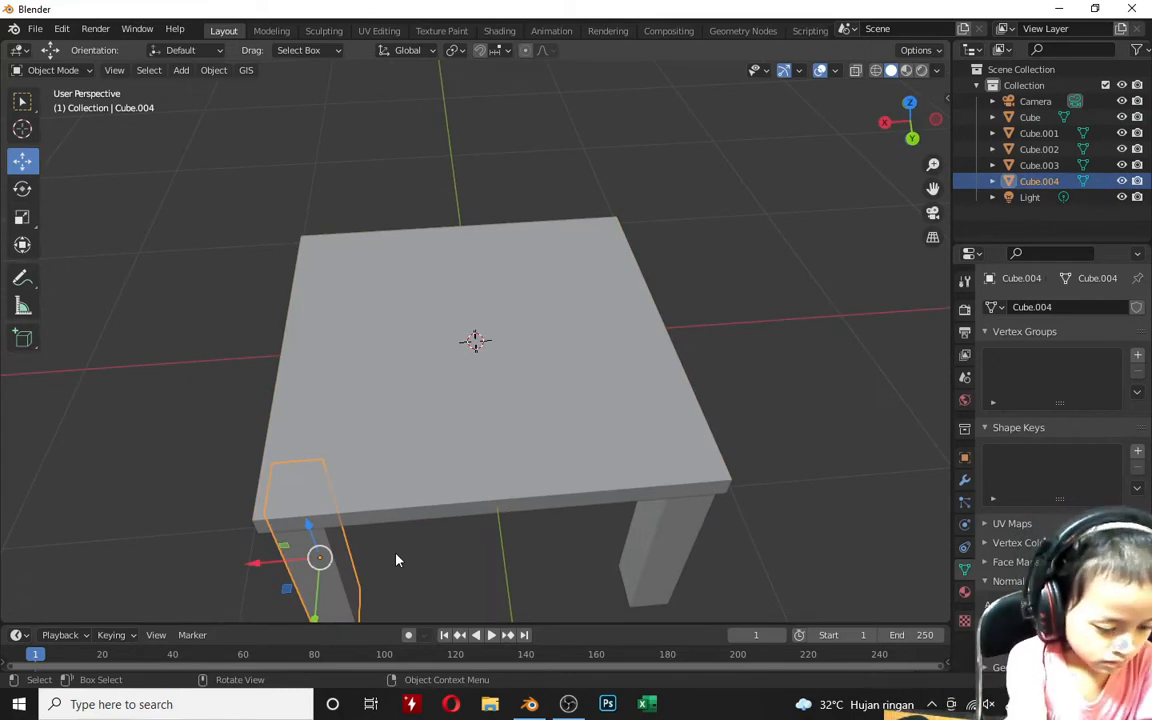
key(ctrl+c)
key(ctrl+v)
drag(309, 525, 296, 341)
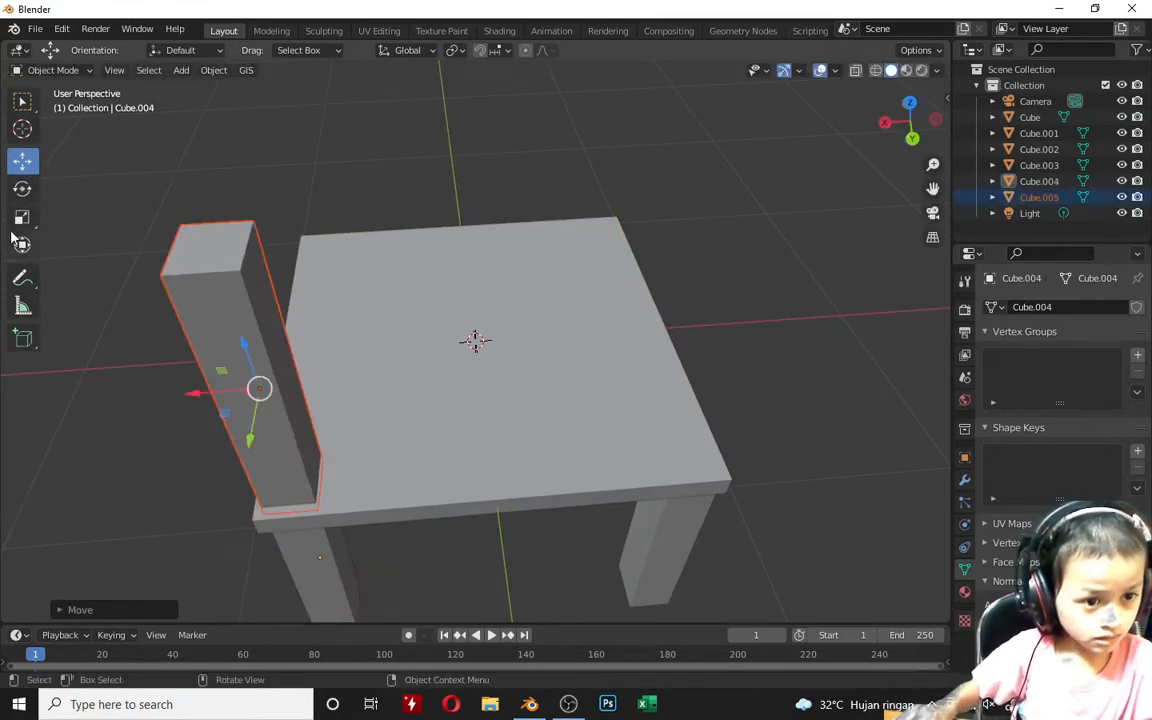
drag(323, 347, 242, 465)
Step: Move the small post onto the slab's corner above the fourth leg
click(22, 163)
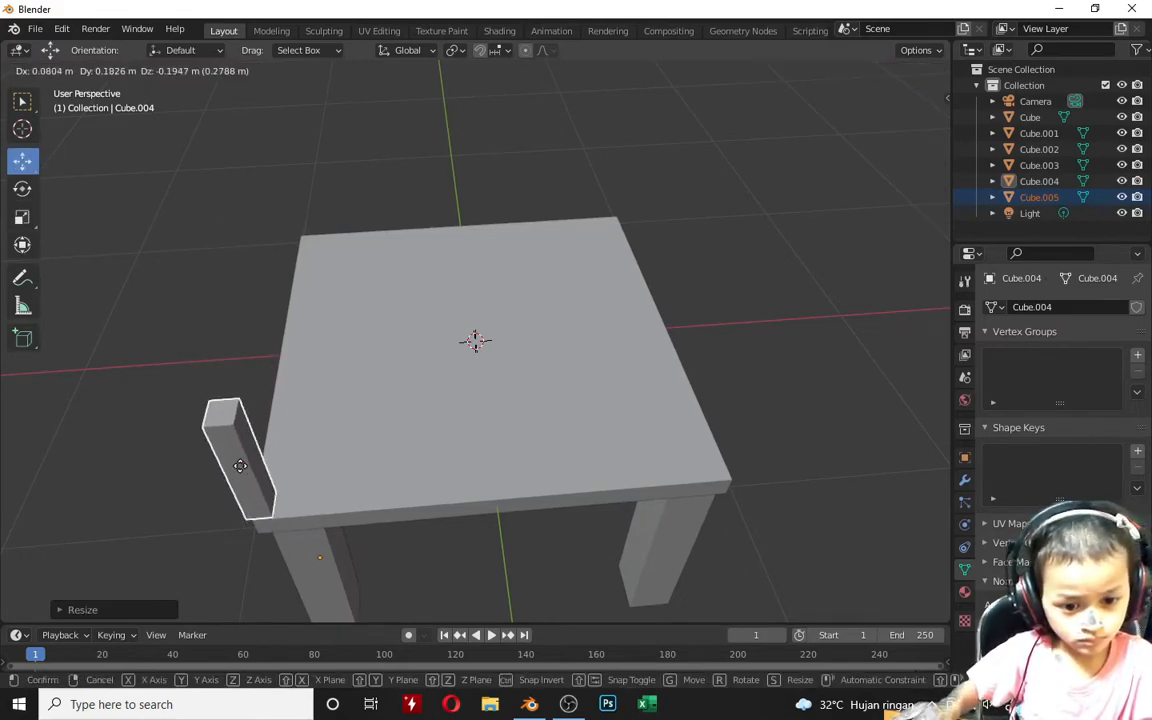
click(432, 450)
middle_drag(432, 450, 210, 375)
click(316, 215)
drag(314, 158, 318, 200)
drag(257, 252, 293, 257)
middle_drag(408, 250, 372, 350)
scroll(370, 93, down, 1)
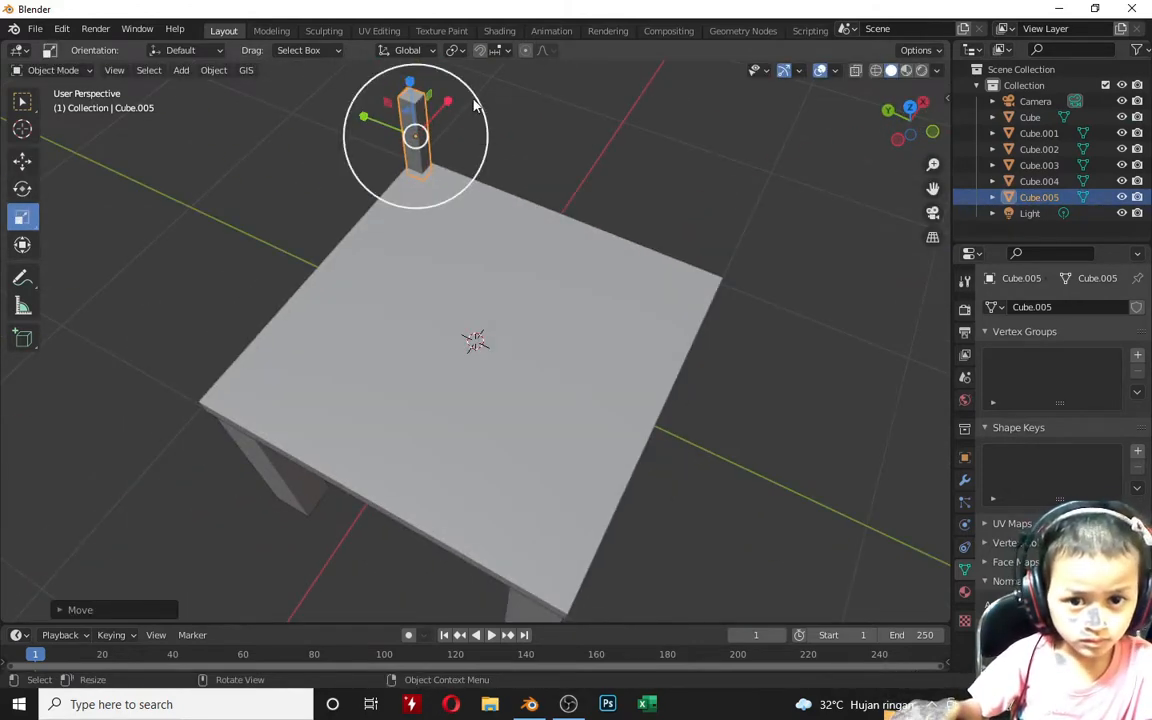
Step: Enlarge the post slightly and realign it so it stands upright on the slab's corner
drag(476, 104, 519, 111)
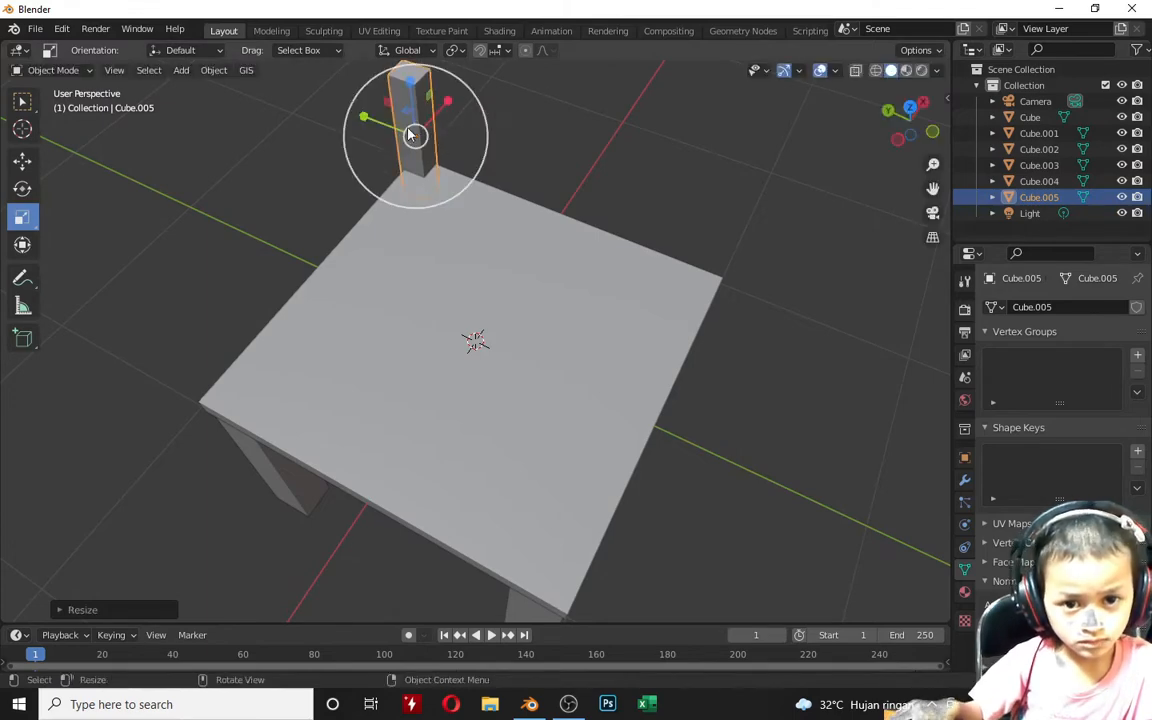
mouse_move(414, 138)
mouse_down()
mouse_move(405, 125)
mouse_move(428, 140)
mouse_move(416, 141)
mouse_up()
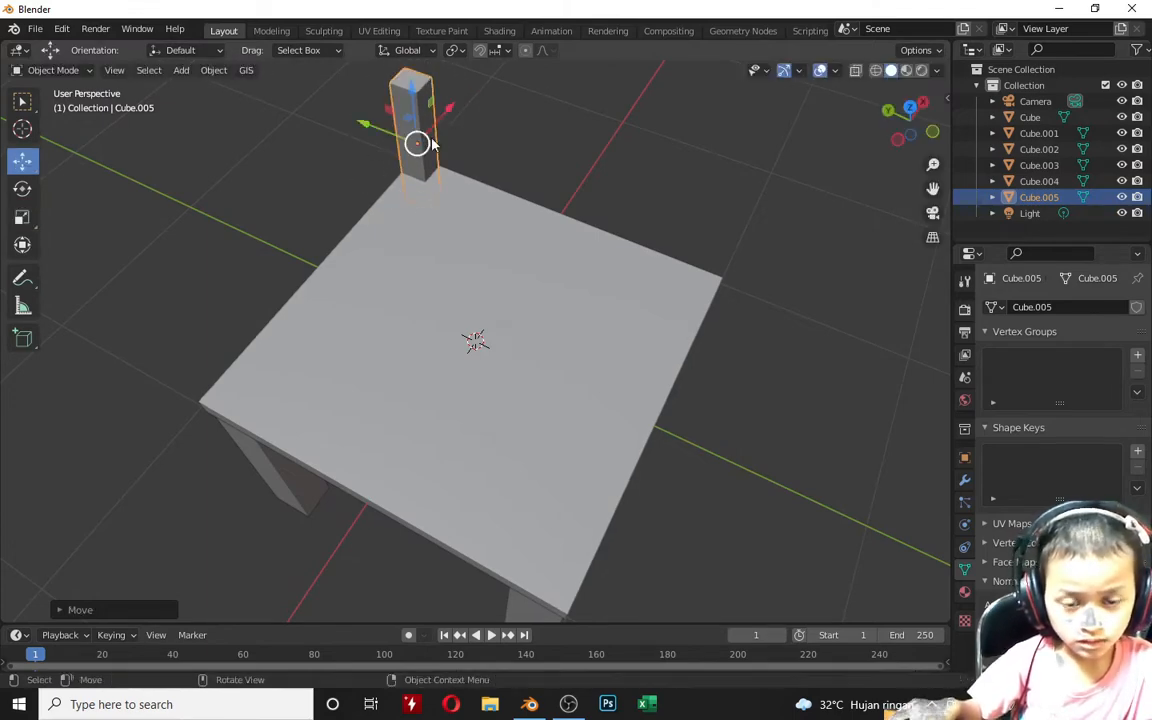
middle_drag(416, 141, 802, 342)
drag(668, 298, 657, 315)
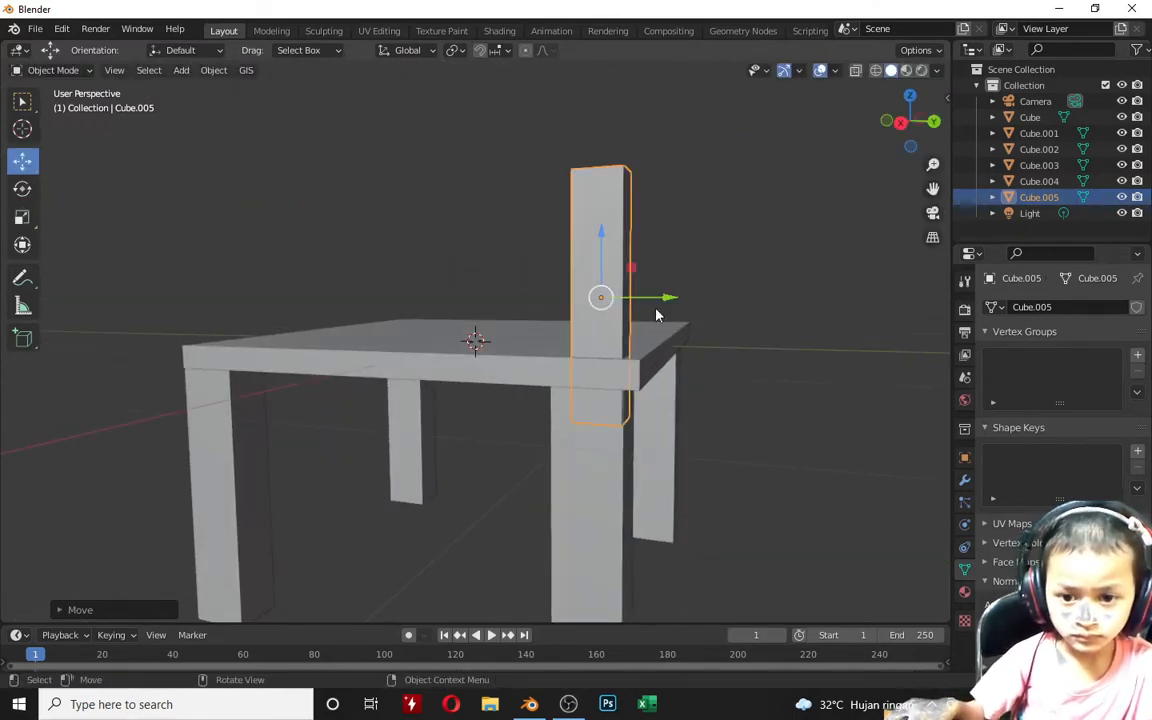
drag(600, 245, 602, 192)
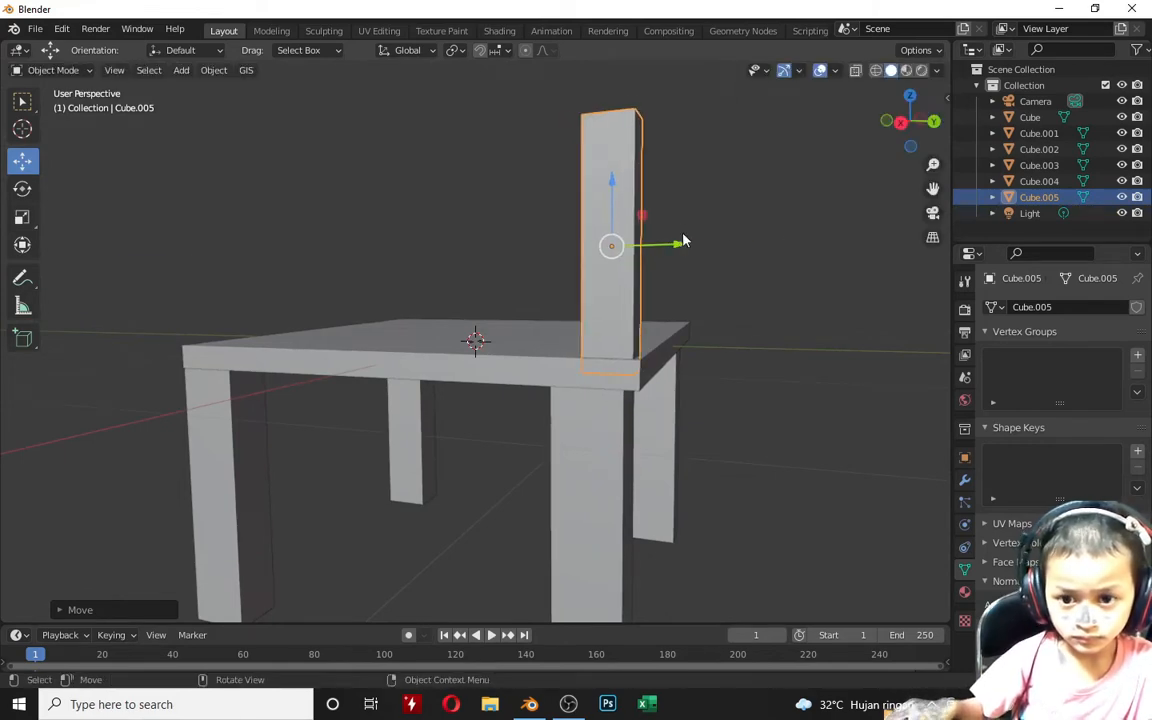
Step: Stretch the post along Z into a tall backrest post and raise it so its base rests in the slab's corner
middle_drag(614, 209, 566, 290)
scroll(566, 290, down, 1)
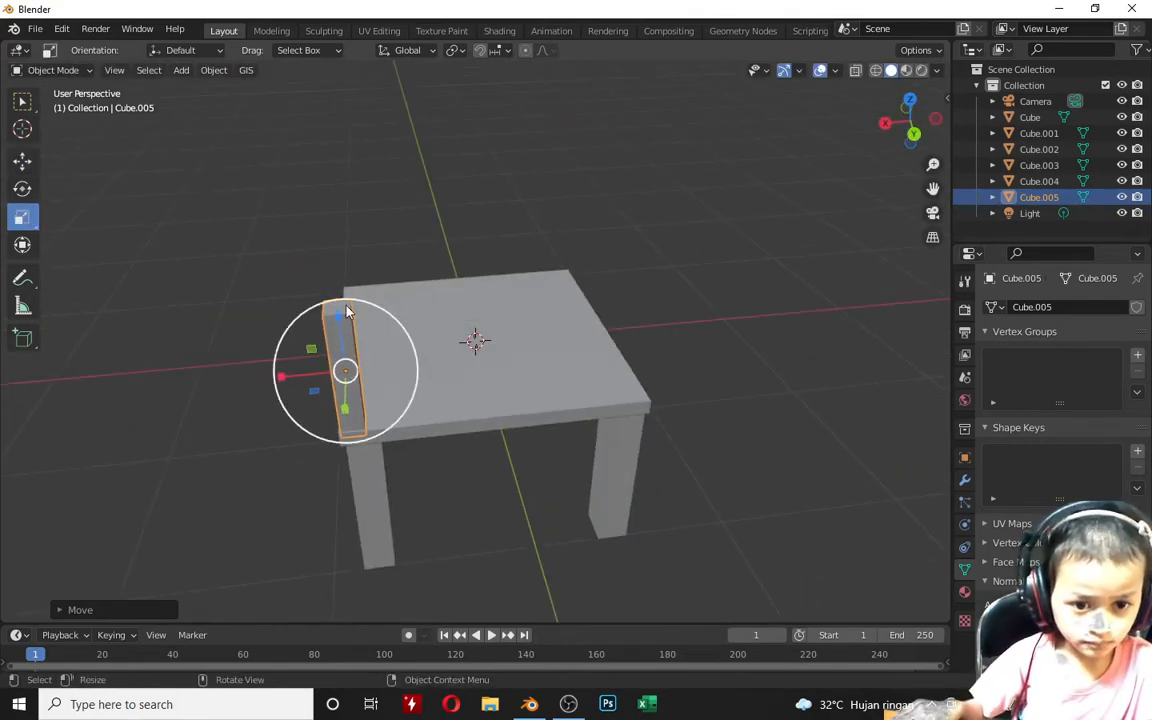
mouse_move(346, 311)
mouse_down()
mouse_move(340, 265)
mouse_move(357, 295)
mouse_up()
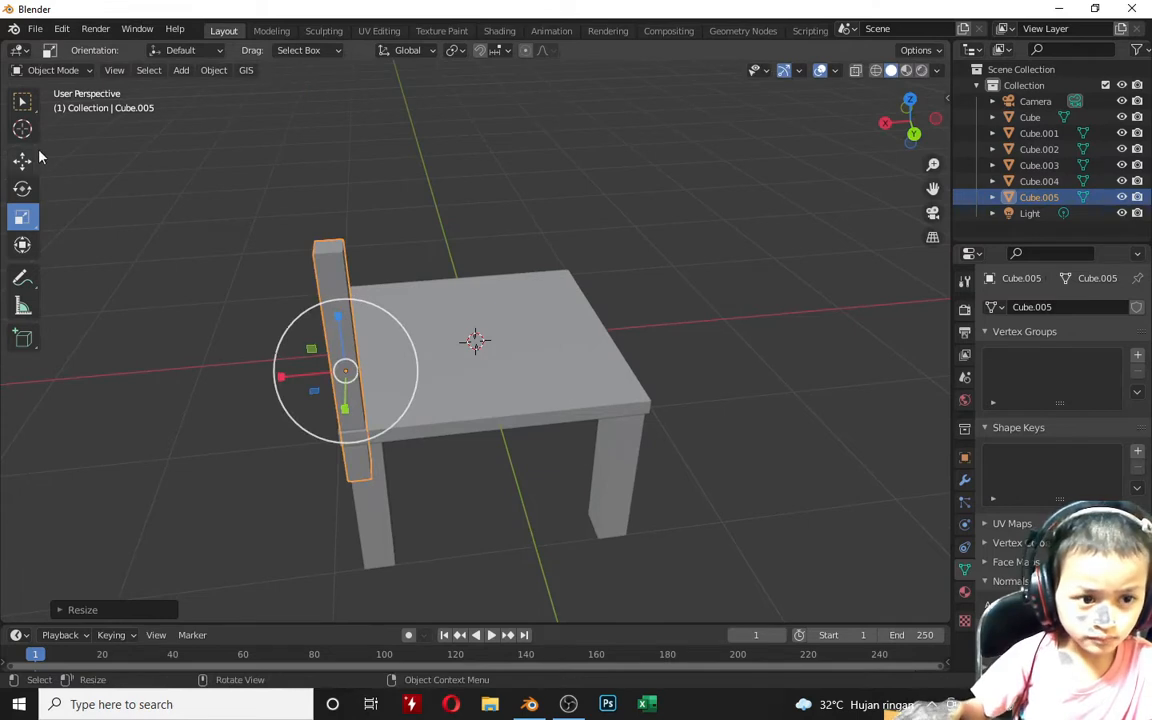
drag(345, 374, 330, 328)
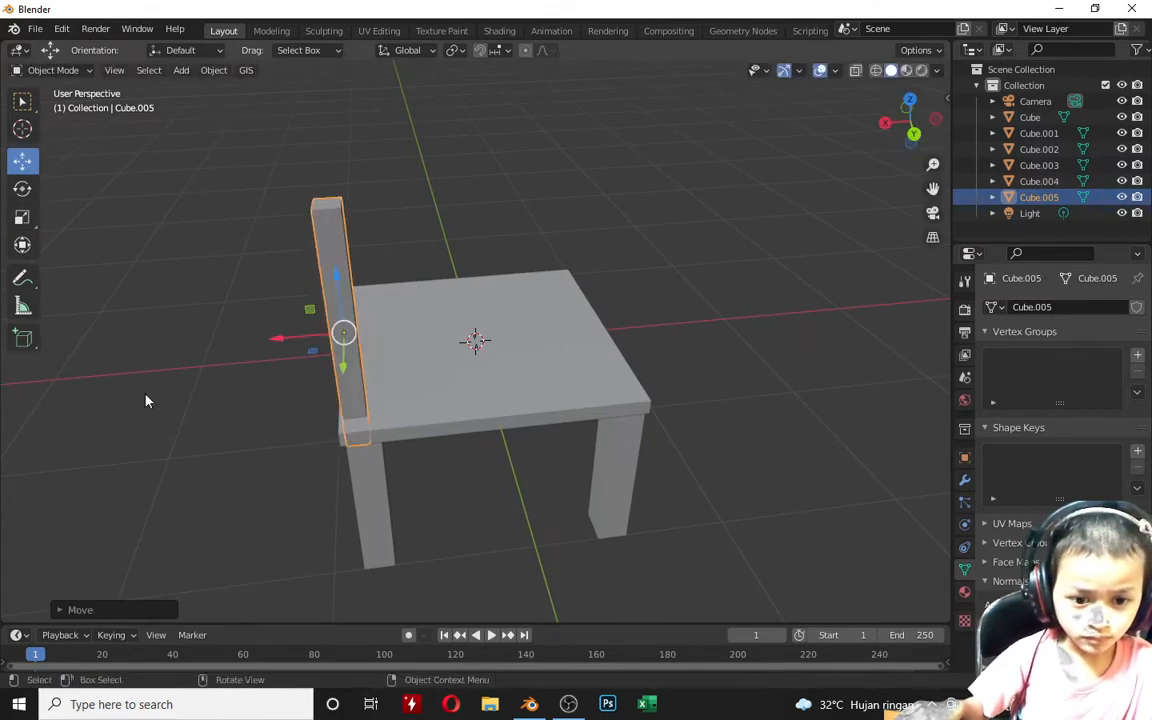
middle_drag(147, 398, 733, 461)
drag(565, 267, 586, 249)
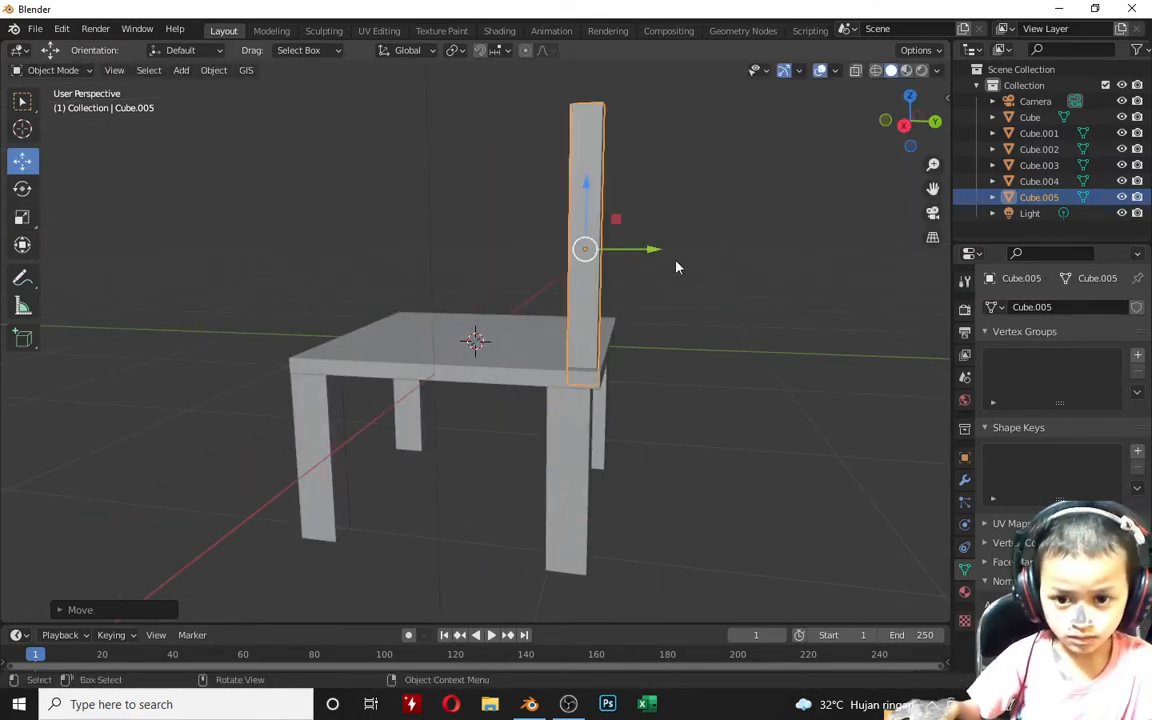
Step: Duplicate the backrest post and move the copy along Y to the slab's other corner on the same side
key(ctrl+c)
key(ctrl+v)
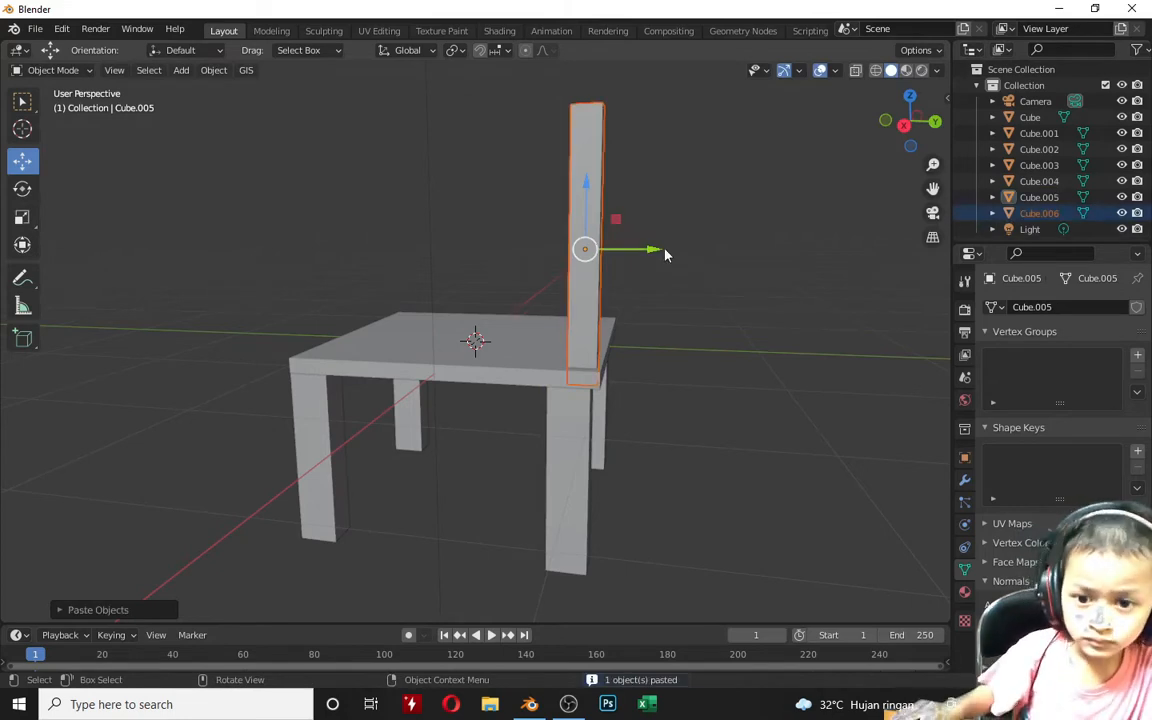
key(g)
click(370, 263)
click(450, 325)
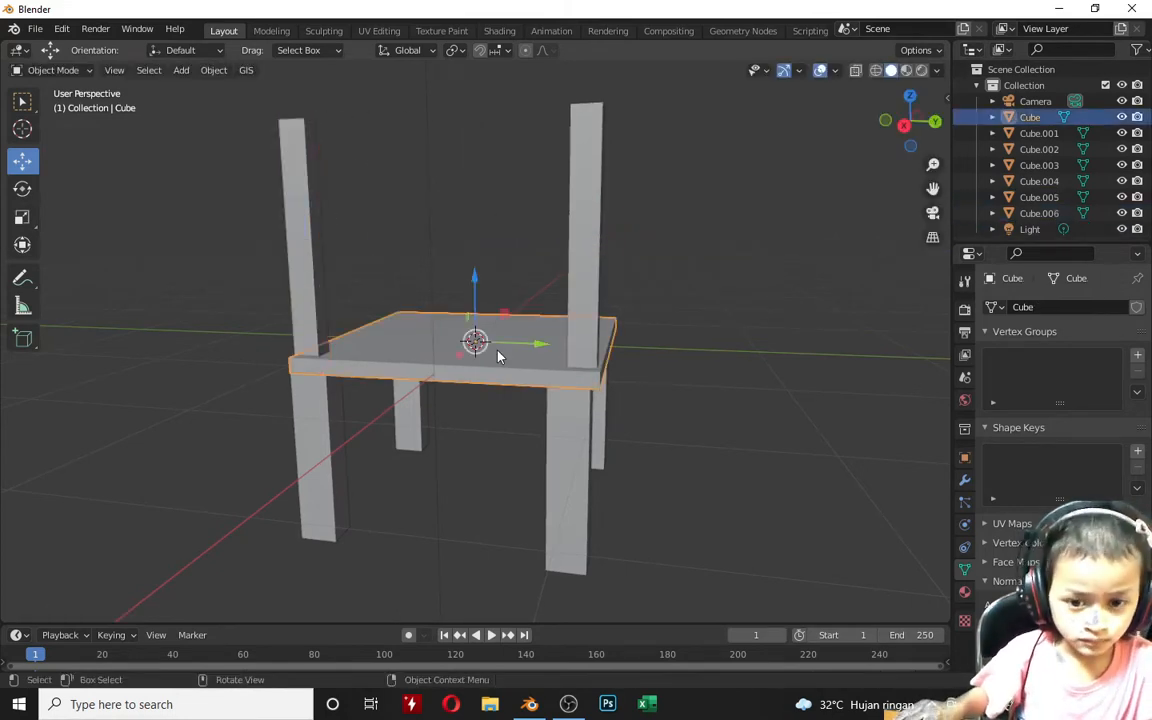
Step: Duplicate the second backrest post and move the copy up along Z above the original
click(282, 216)
key(ctrl+c)
key(ctrl+v)
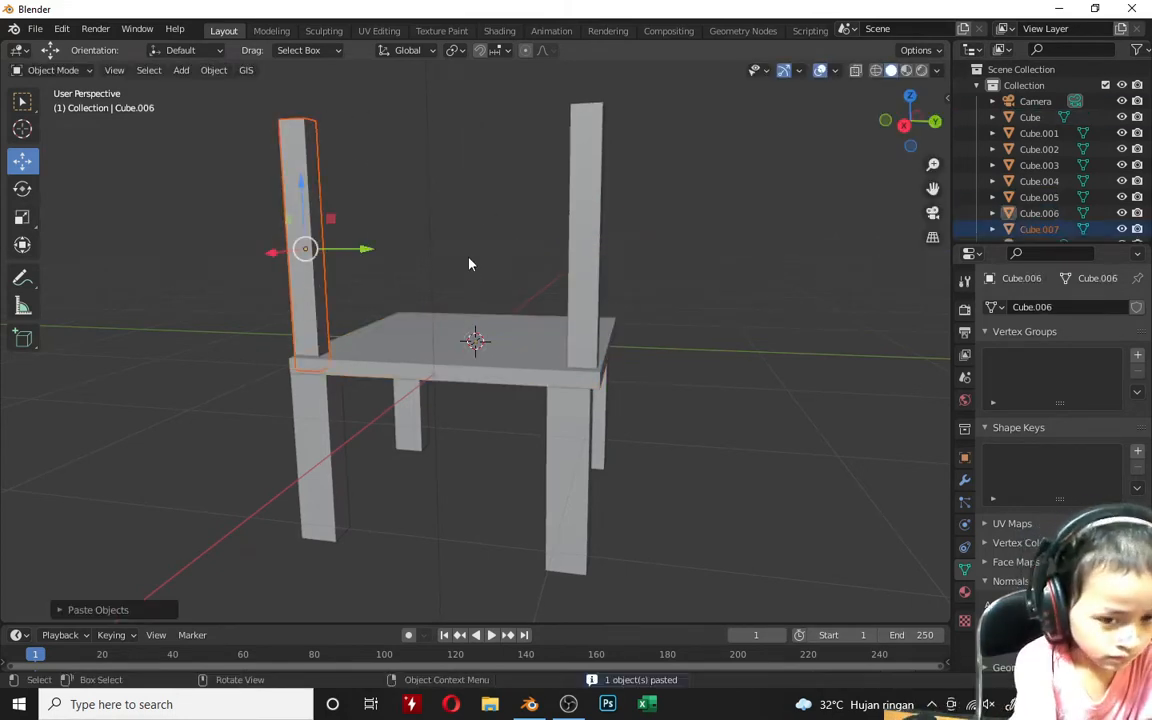
key(g)
key(z)
click(348, 508)
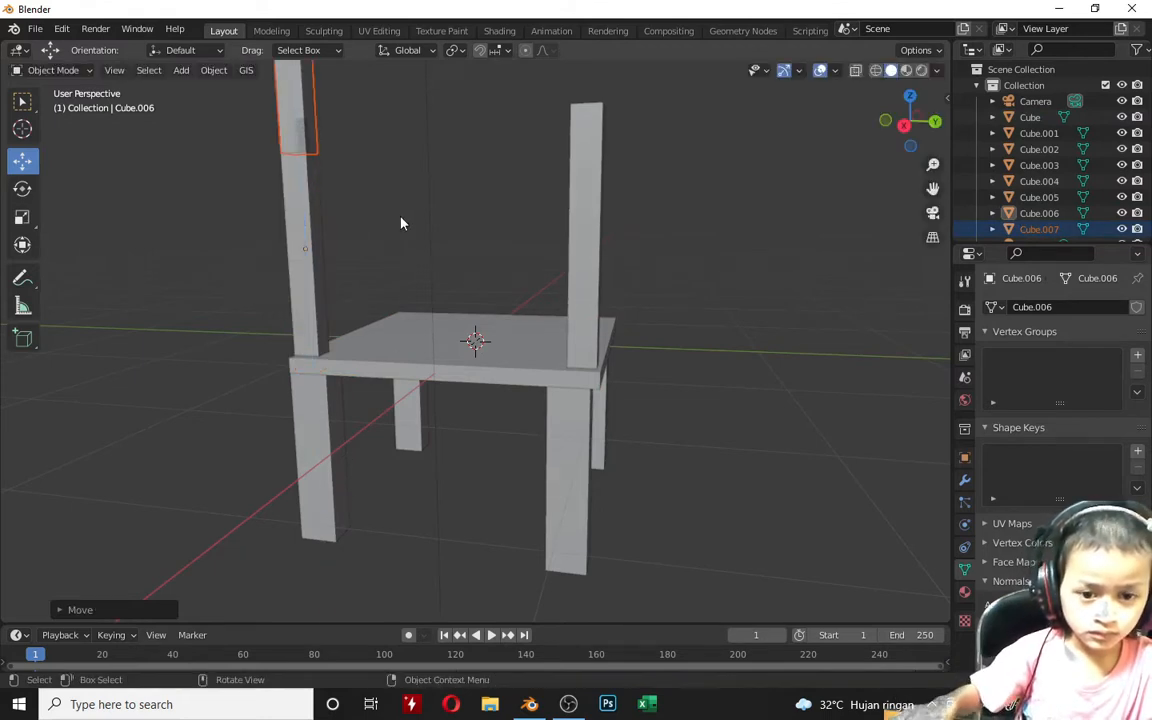
Step: Resize the upper post copy slightly along its height
middle_drag(401, 221, 136, 211)
scroll(136, 211, down, 5)
click(22, 217)
drag(388, 145, 408, 152)
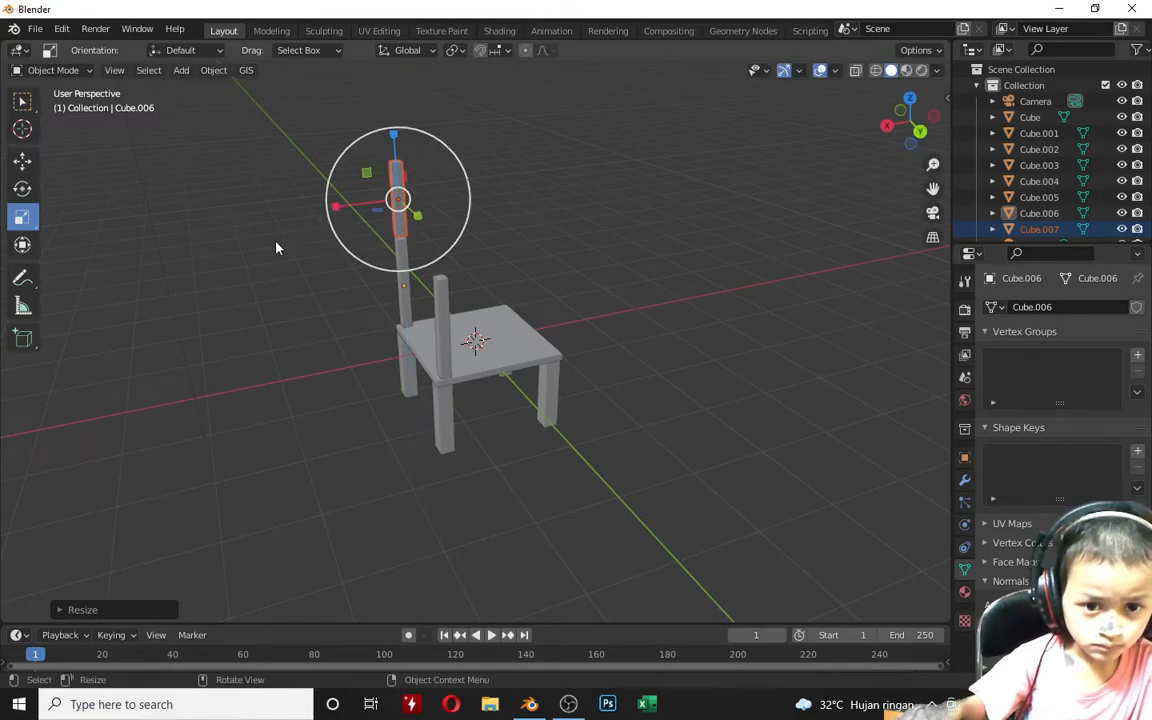
Step: Lower the upper post copy and align it with the post beneath it
middle_drag(126, 198, 45, 160)
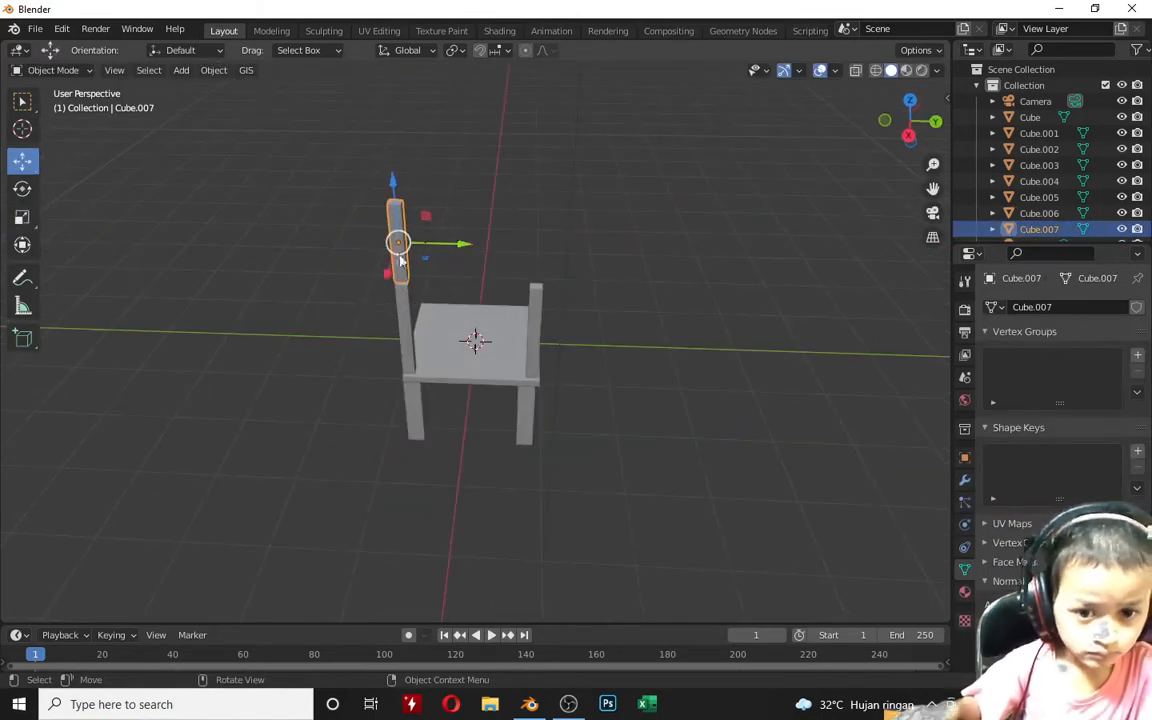
drag(404, 243, 406, 251)
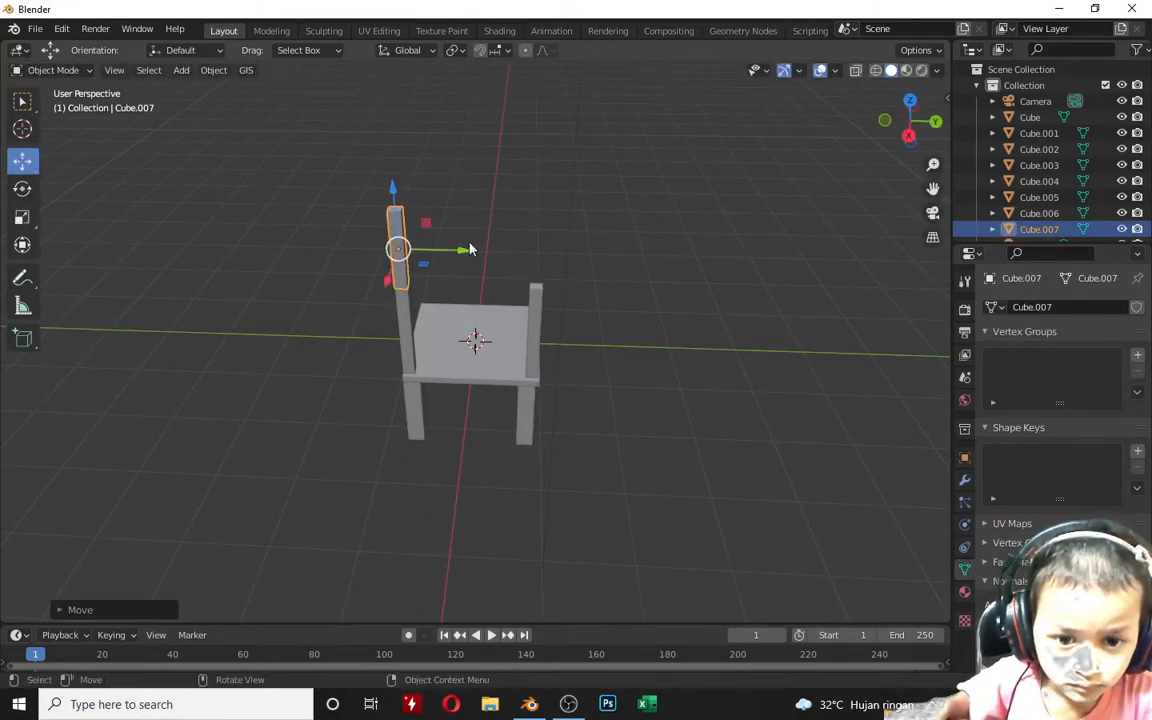
key(KP_Decimal)
middle_drag(589, 383, 430, 344)
drag(445, 315, 457, 328)
middle_drag(457, 328, 527, 325)
scroll(527, 325, down, 7)
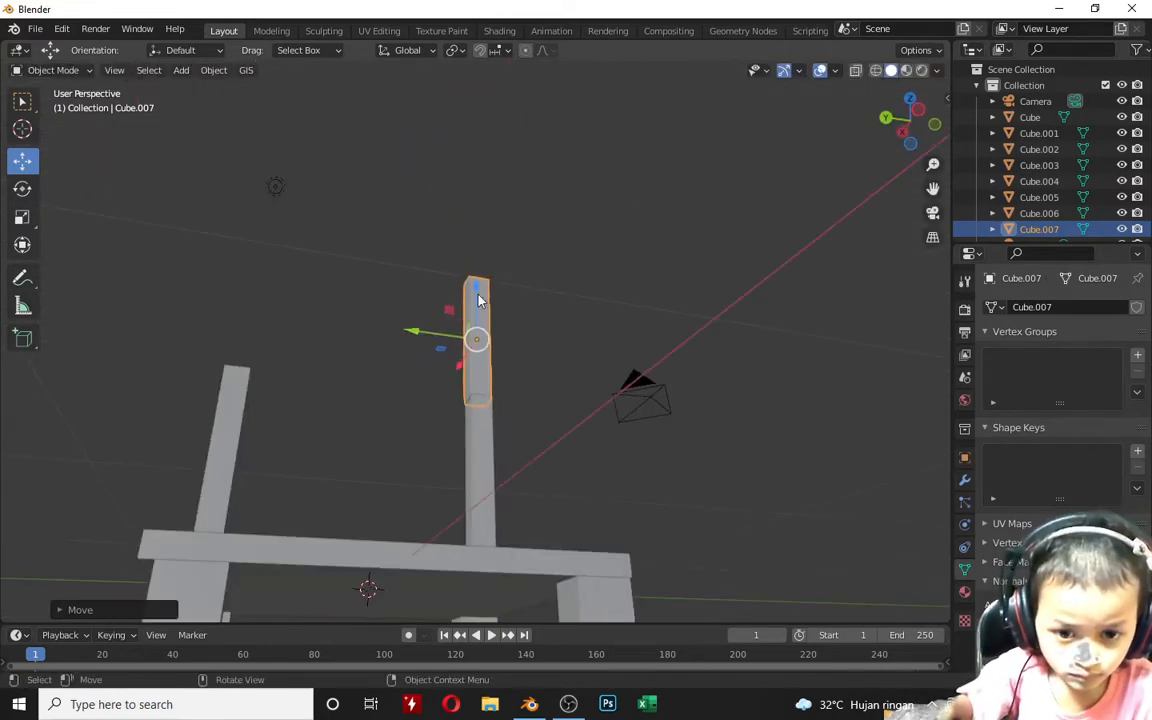
Step: Move the upper block between the two posts and stretch it along Y into a backrest panel spanning both
drag(478, 296, 490, 365)
drag(418, 404, 296, 470)
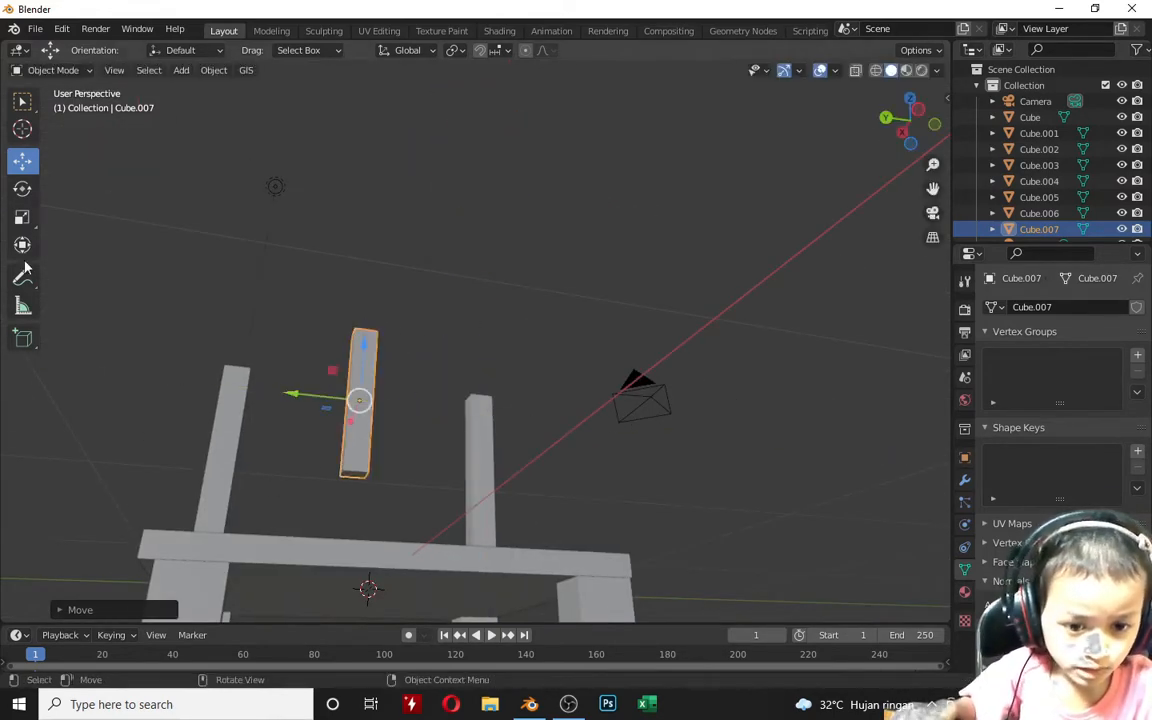
key(s)
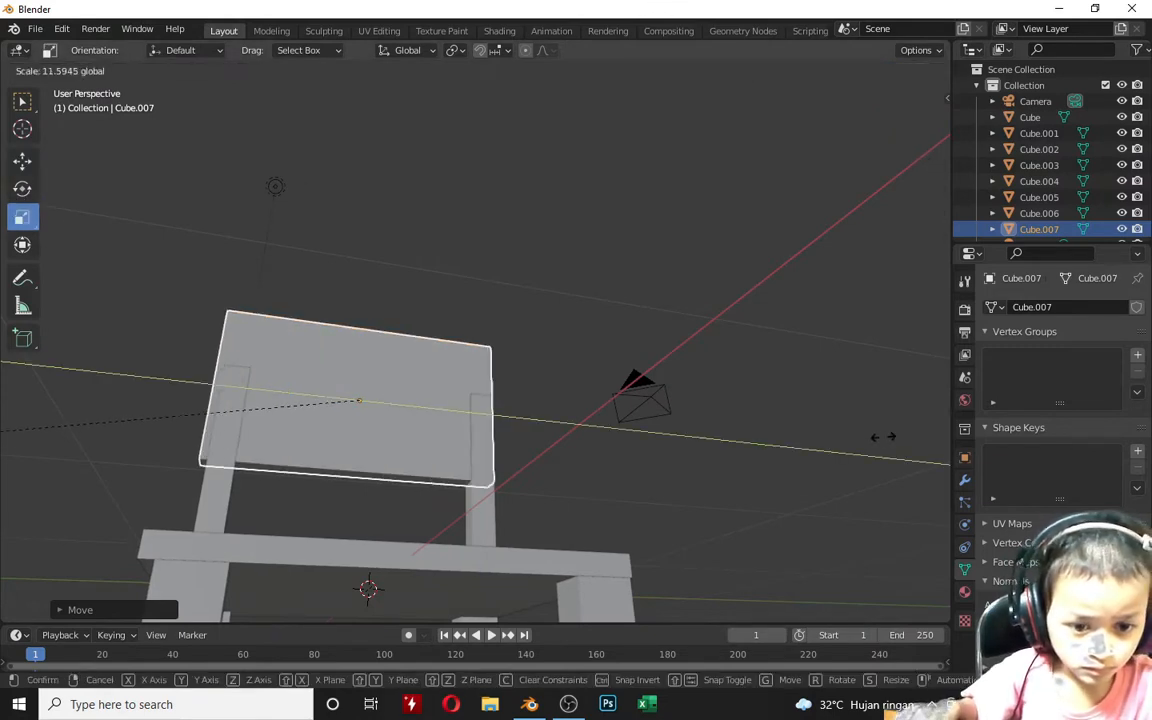
click(898, 430)
Step: Reposition the backrest panel so it lines up with the two posts
click(40, 164)
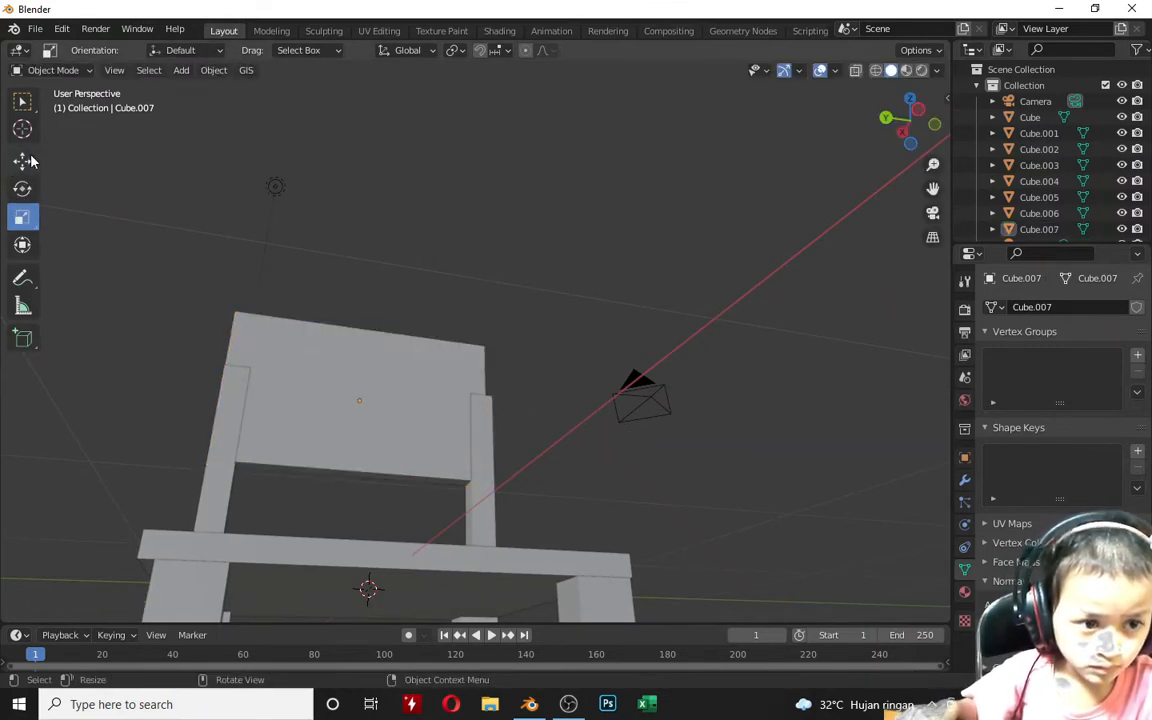
click(30, 161)
click(385, 400)
drag(359, 400, 311, 403)
Step: Scale the seat slab up uniformly to about 1.1 times its size
middle_drag(412, 462, 545, 613)
click(545, 613)
scroll(560, 570, down, 4)
key(s)
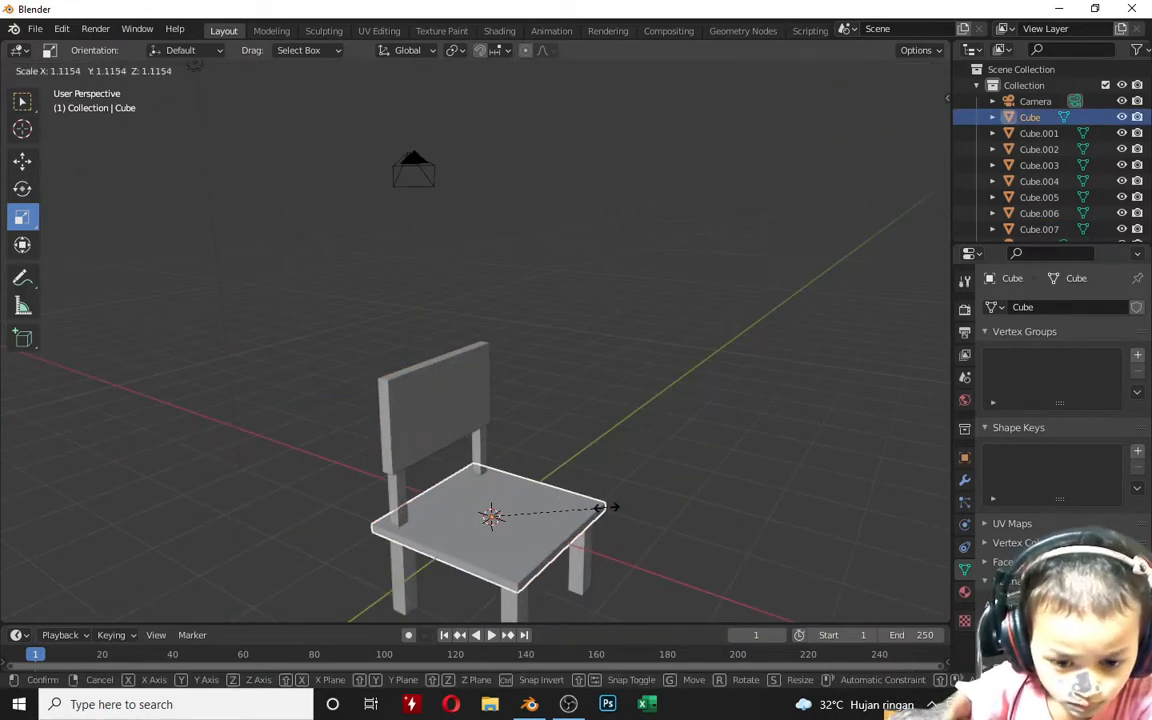
click(609, 504)
Step: Shift one backrest-side leg and one front leg along X to suit the enlarged seat
middle_drag(668, 557, 420, 432)
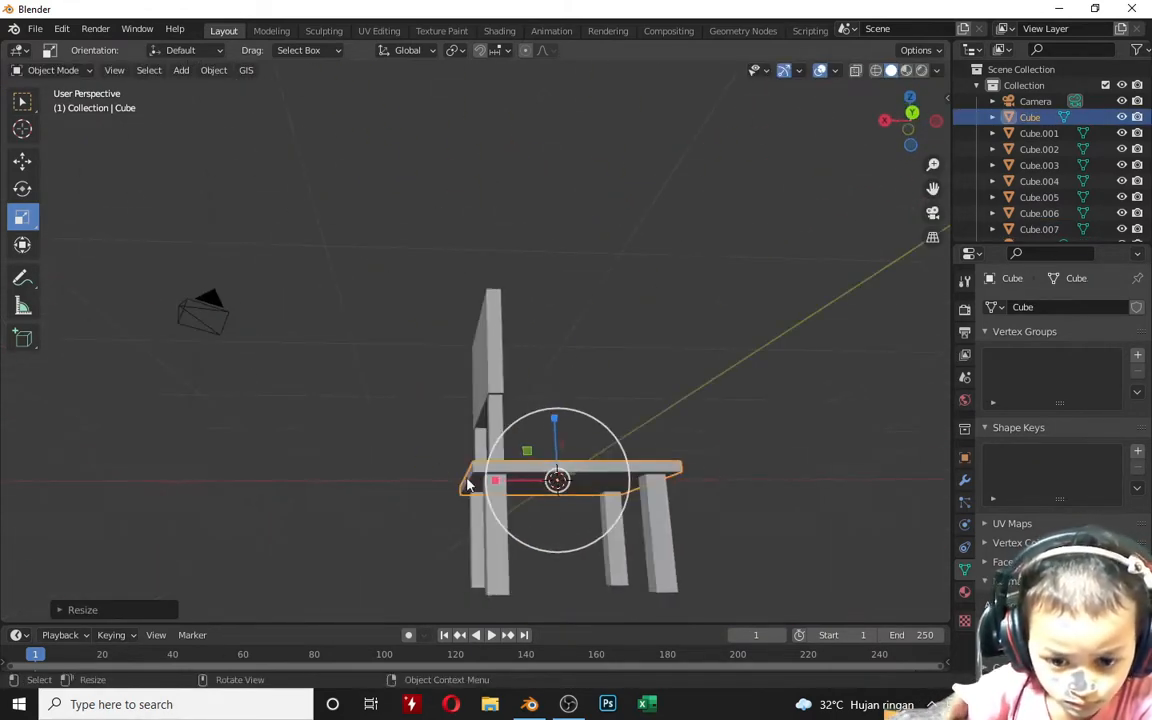
click(488, 535)
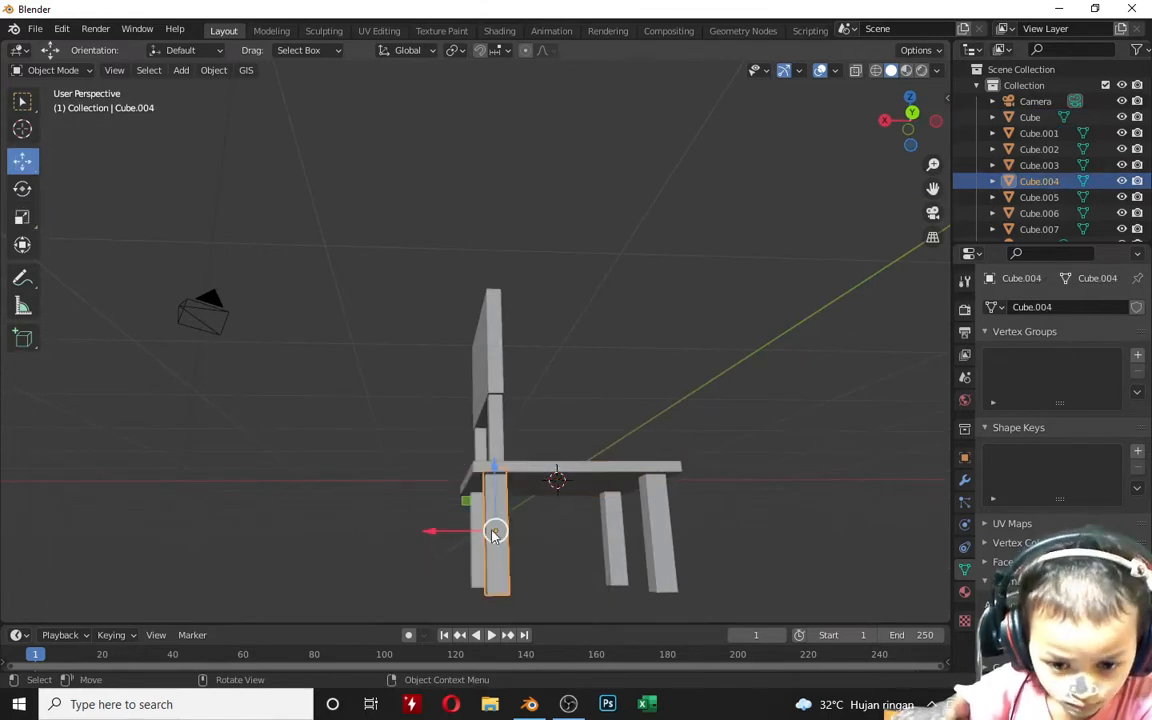
drag(492, 536, 483, 530)
middle_drag(673, 582, 616, 496)
click(594, 503)
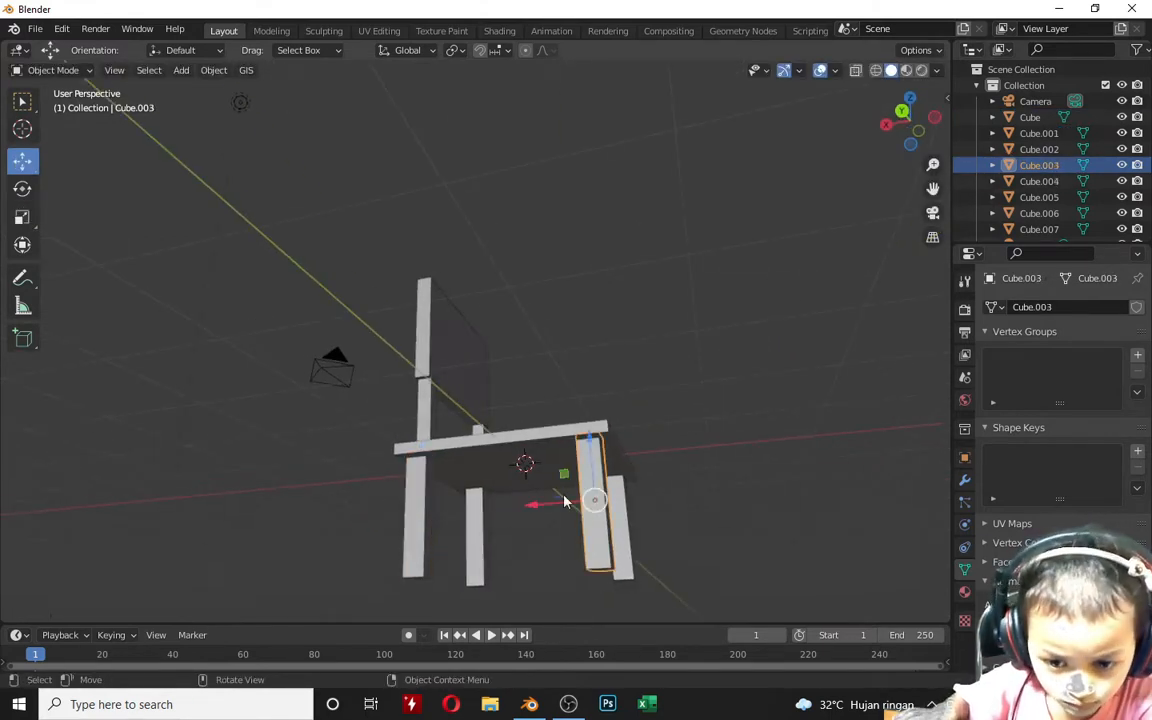
drag(594, 499, 596, 494)
Step: Move the two backrest-side legs outward along X toward the seat's edge
middle_drag(488, 488, 548, 566)
click(543, 566)
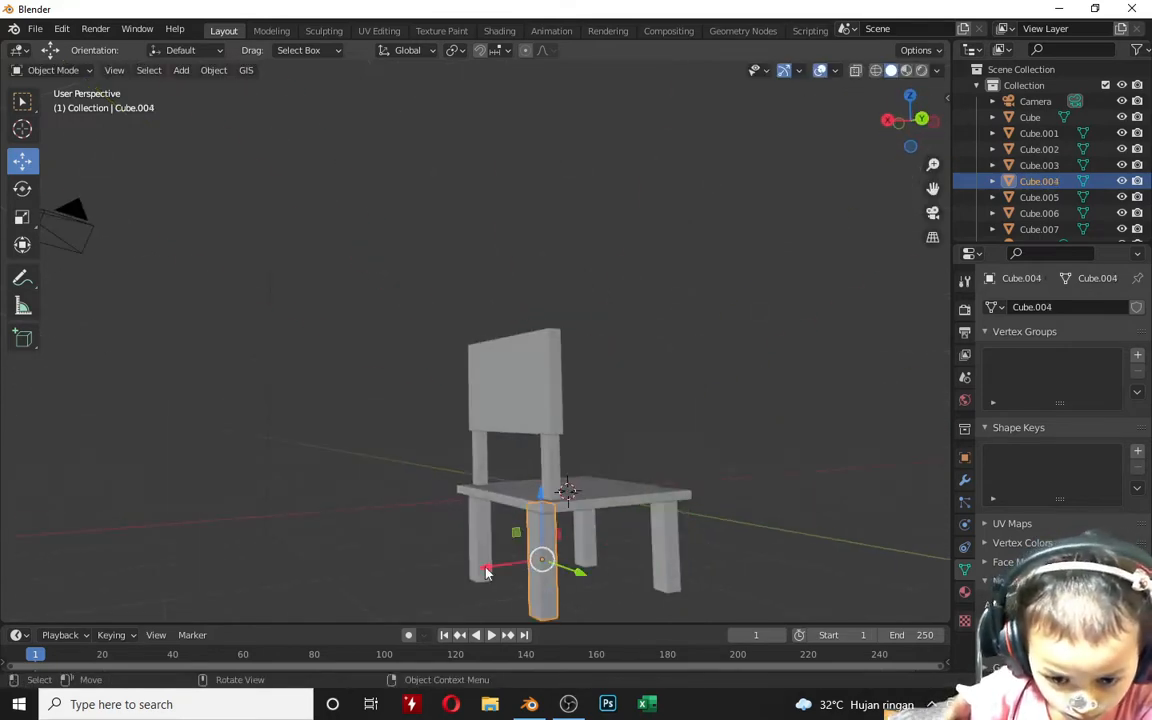
drag(487, 572, 476, 553)
click(476, 553)
drag(432, 514, 413, 541)
Step: Nudge the seat slab's position and adjust its size slightly to cover the legs
middle_drag(589, 489, 505, 515)
click(515, 515)
drag(529, 494, 530, 491)
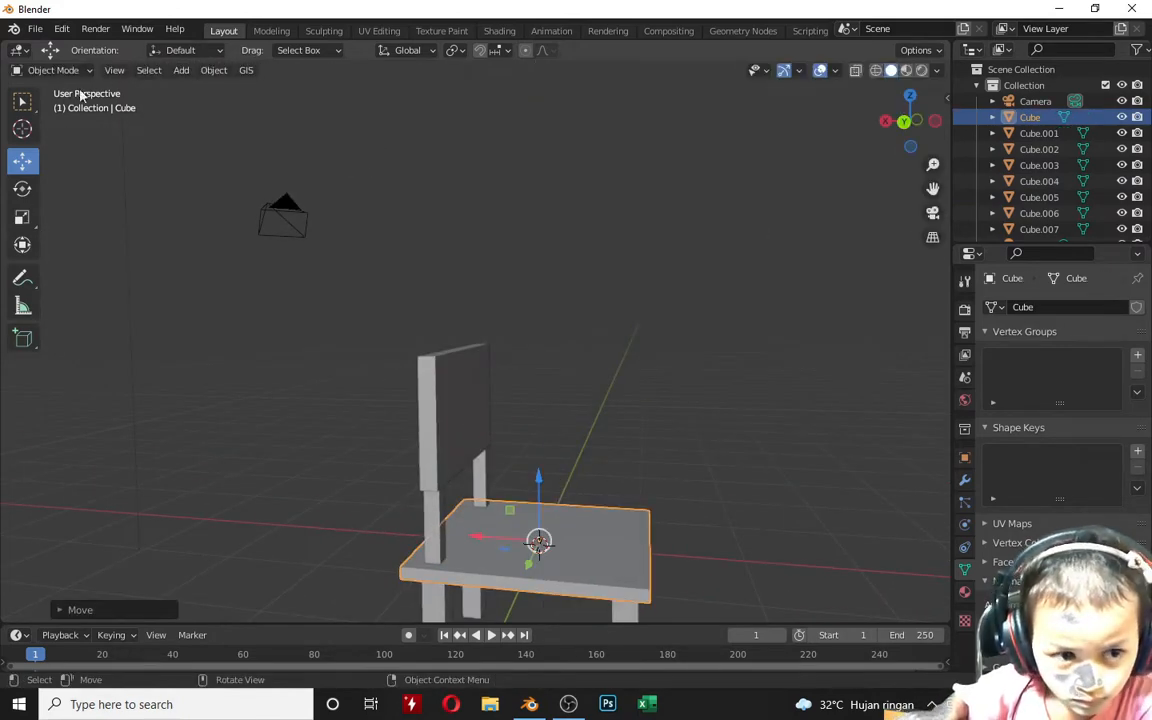
drag(558, 535, 540, 540)
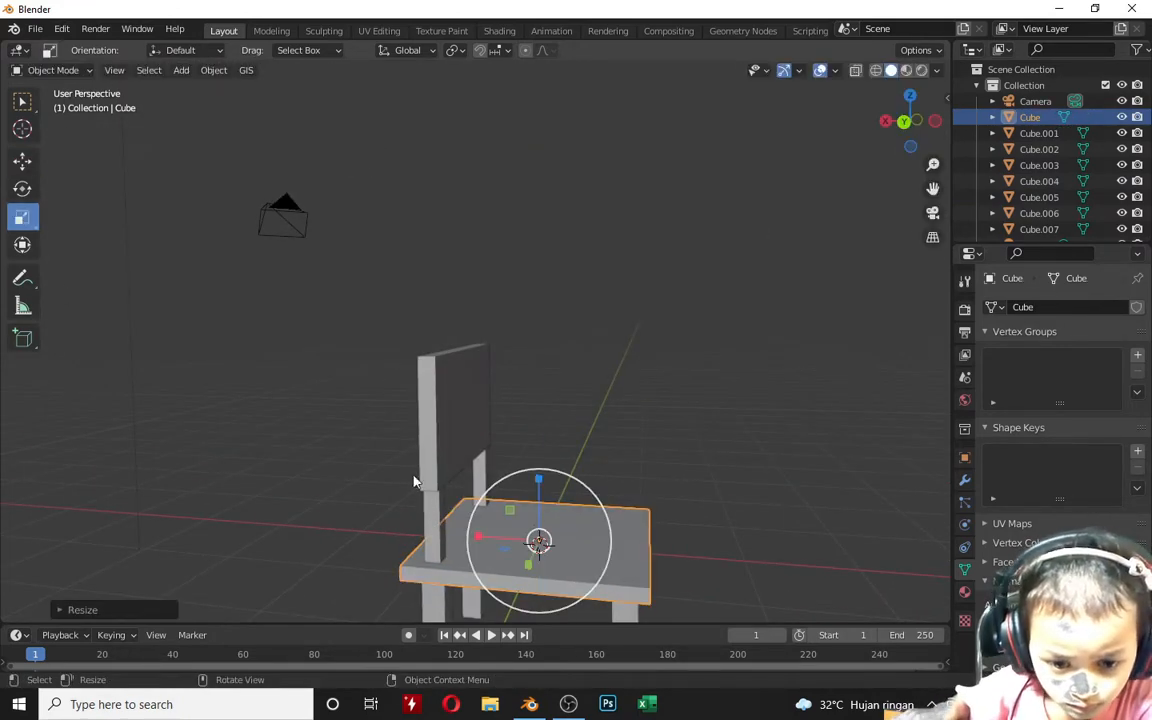
Step: Select the backrest panel with its two posts and shift them into place on the seat
drag(344, 333, 519, 482)
mouse_move(395, 490)
middle_down()
mouse_move(360, 484)
mouse_move(383, 478)
middle_up()
drag(392, 457, 392, 440)
Step: Select all the chair parts and rotate the whole chair a quarter turn about Z
drag(692, 391, 332, 609)
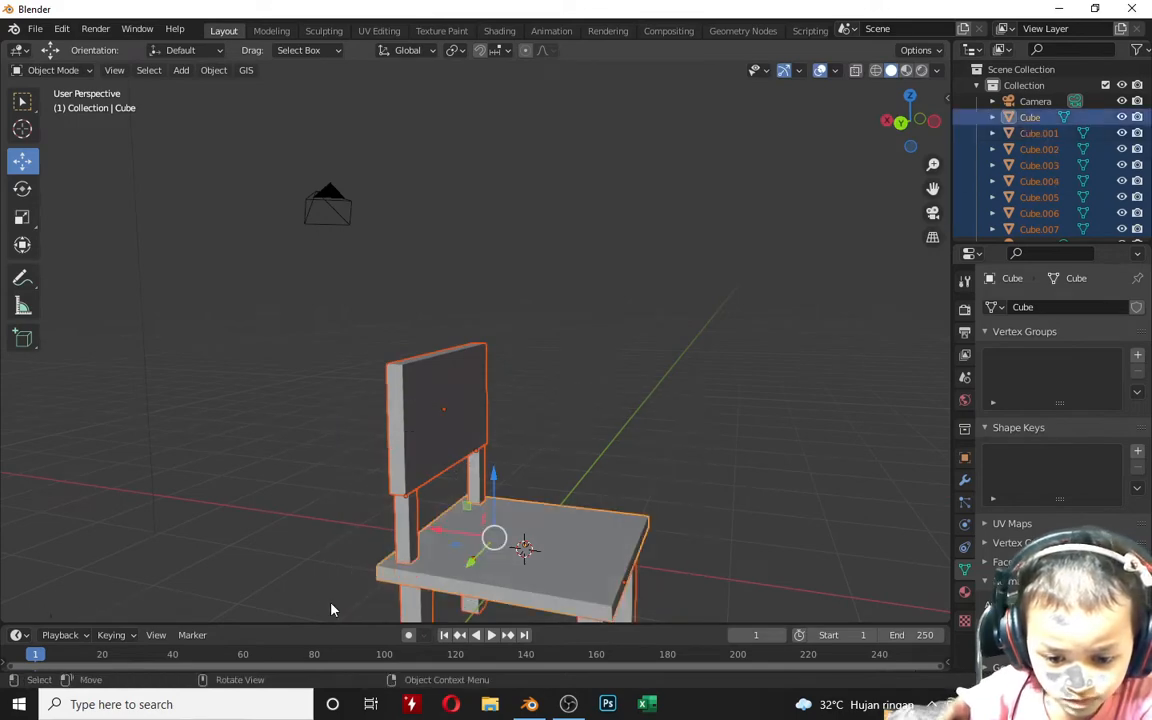
middle_drag(332, 609, 784, 622)
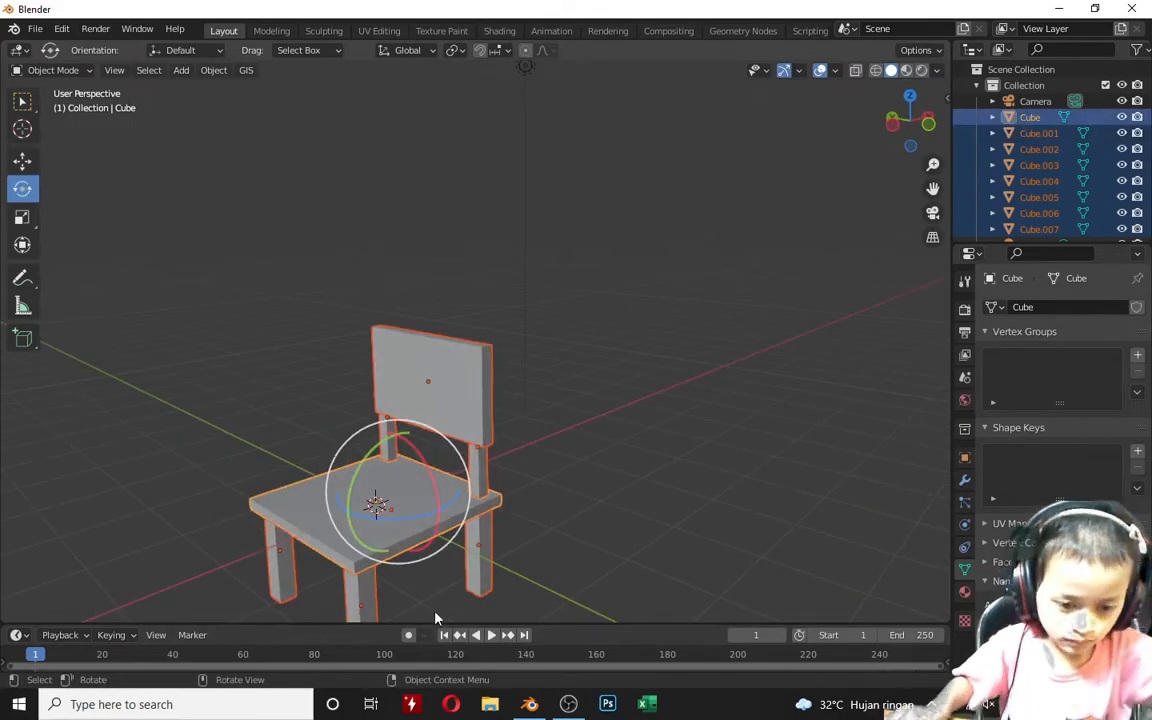
drag(416, 537, 514, 428)
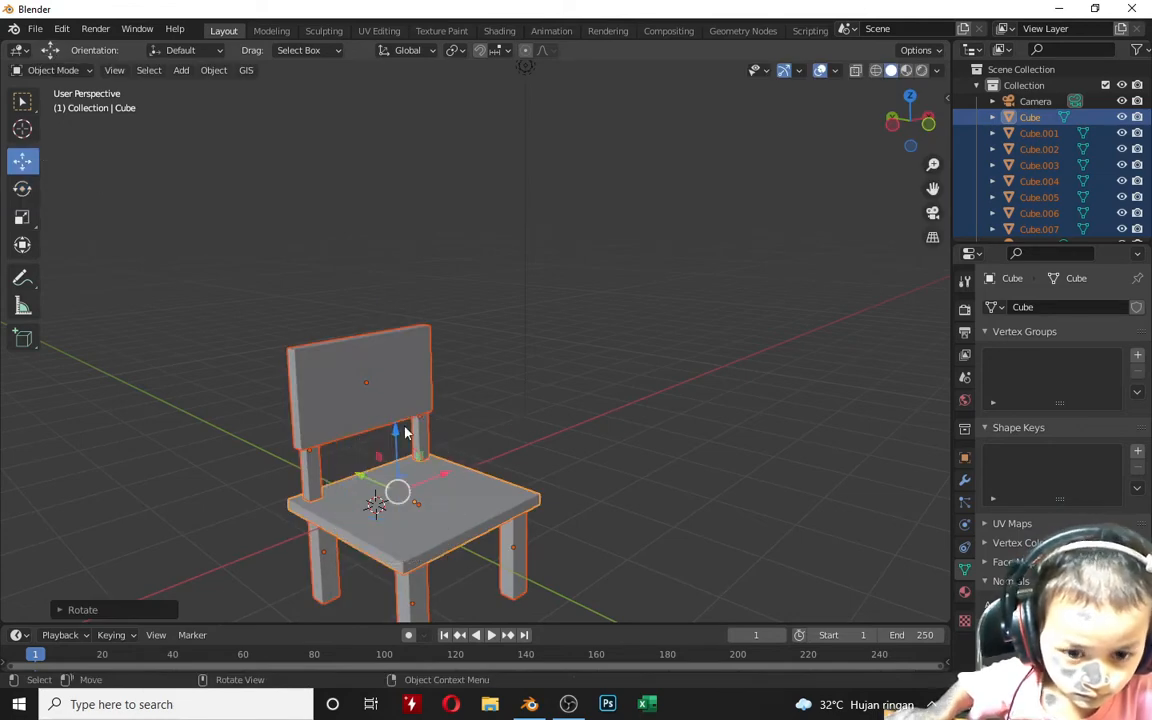
Step: Raise the whole chair along Z so its legs stand at ground level and shift it along Y
drag(405, 432, 405, 340)
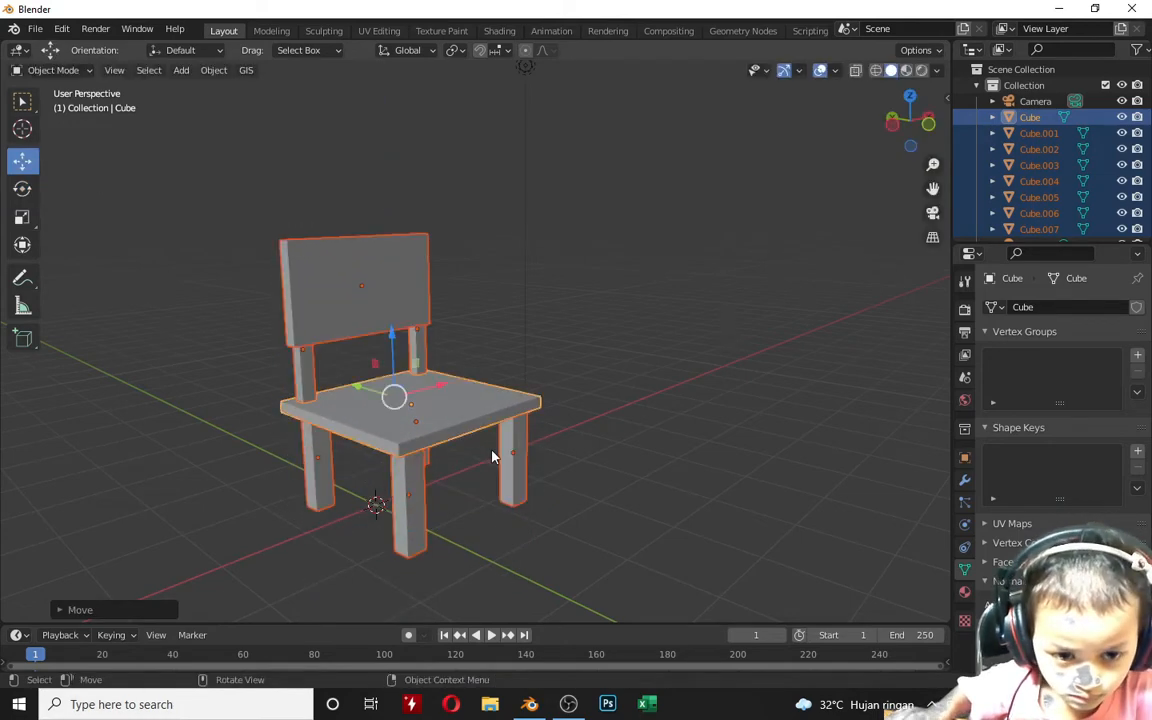
middle_drag(492, 457, 388, 380)
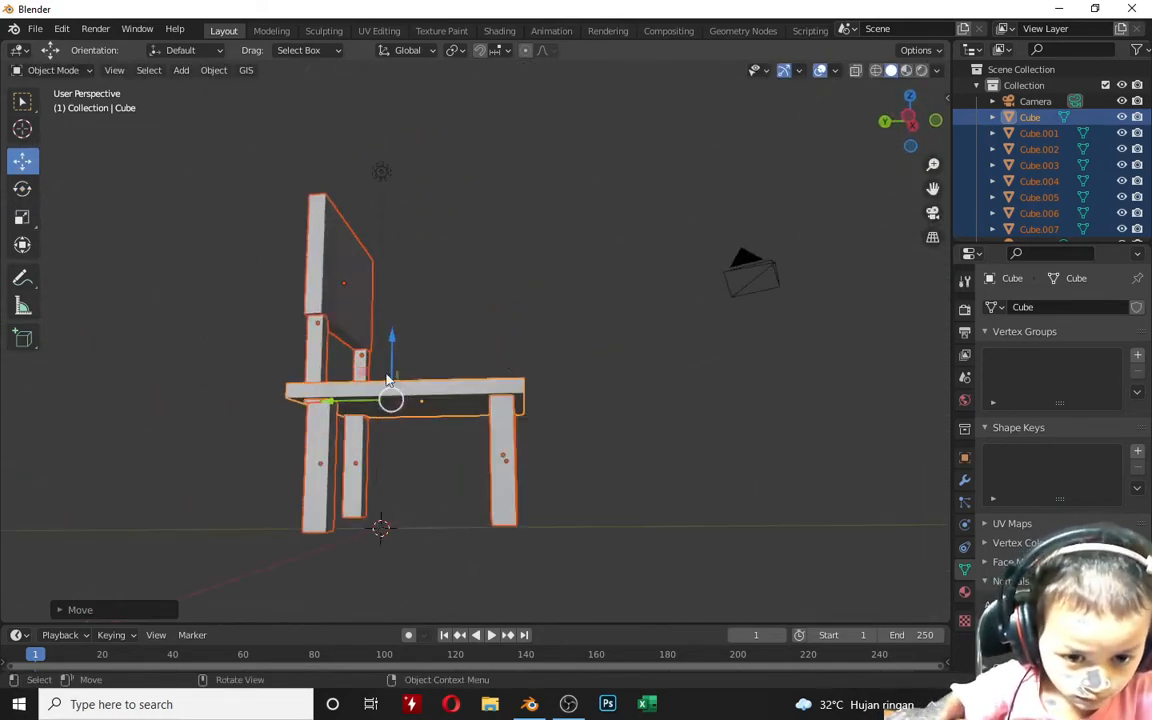
drag(394, 340, 404, 353)
drag(346, 411, 282, 416)
Step: Select the seat and its four legs and shrink them along Y to shorten the seat's depth
middle_drag(305, 360, 317, 432)
click(317, 432)
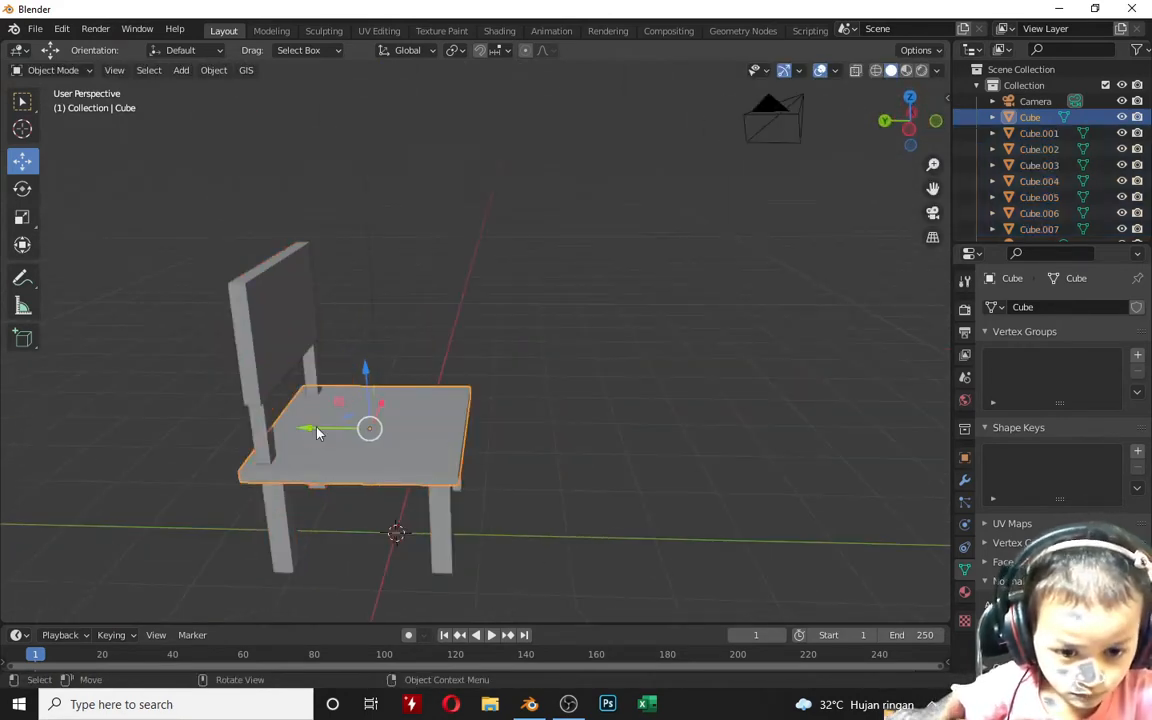
middle_drag(242, 528, 342, 465)
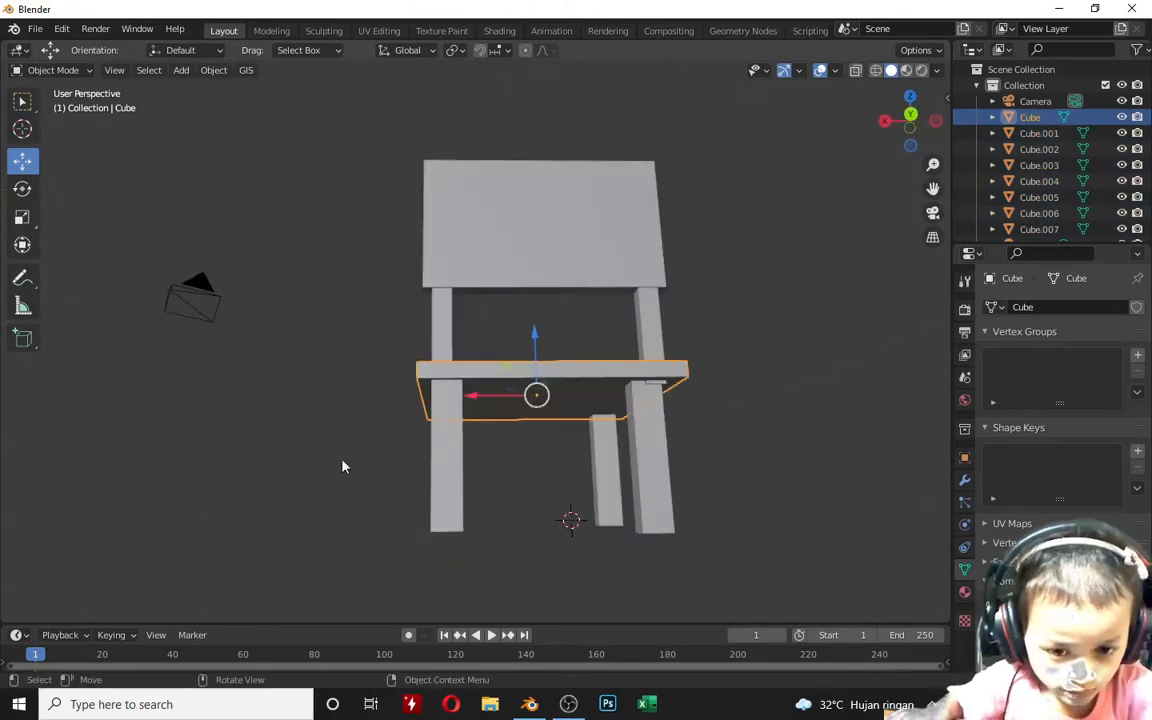
drag(298, 432, 748, 530)
middle_drag(748, 530, 420, 498)
shift+click(558, 386)
key(s)
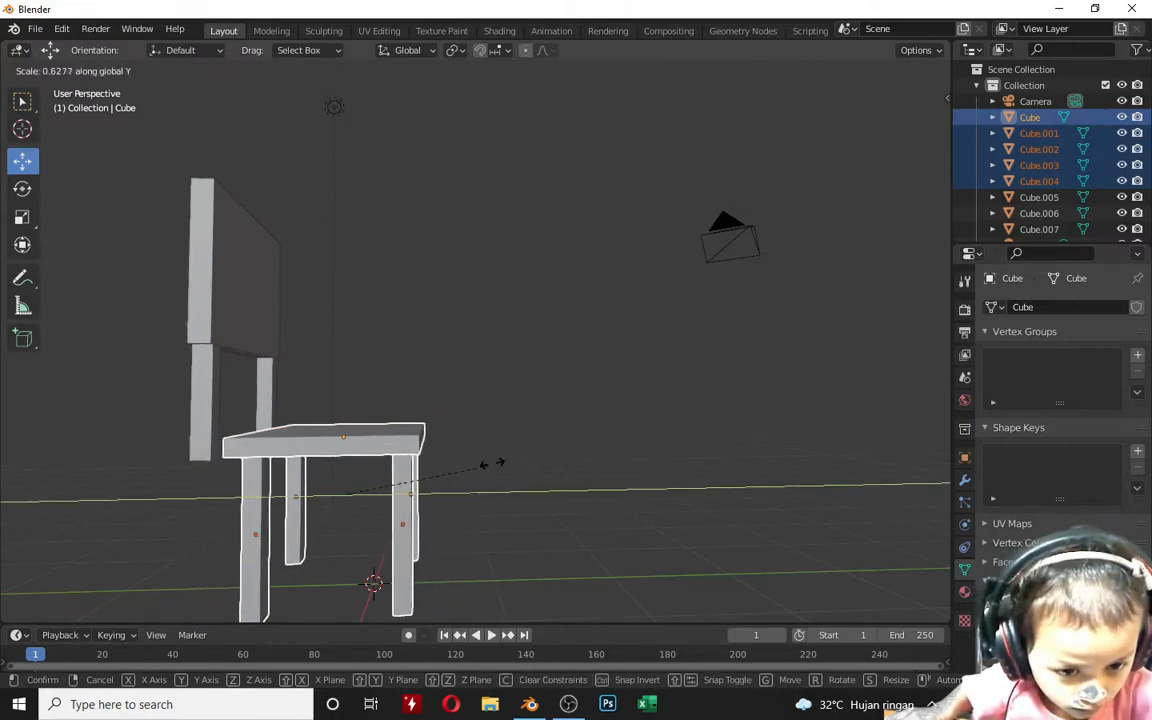
click(532, 445)
Step: Move the seat and legs along Y back under the backrest and adjust their height to meet the posts
drag(279, 495, 254, 493)
scroll(146, 497, up, 2)
middle_drag(146, 497, 409, 483)
drag(413, 471, 409, 455)
middle_drag(409, 455, 360, 480)
Step: Shrink the seat and four legs along X to make the chair base narrower
key(s)
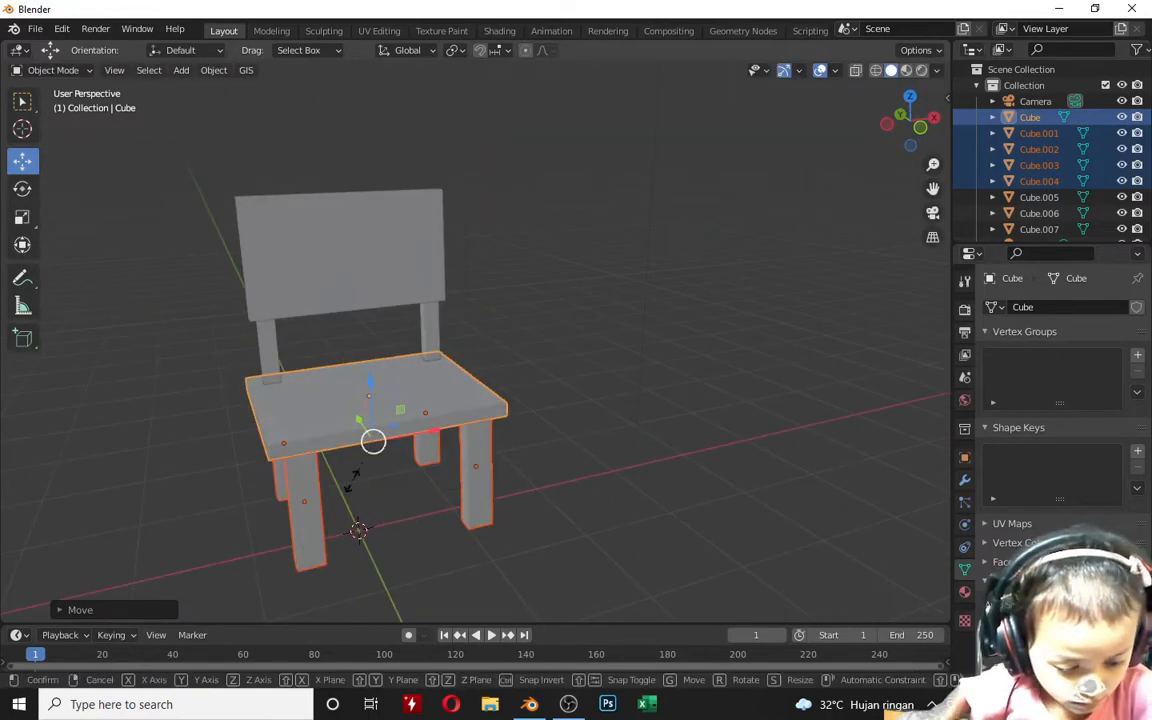
key(x)
click(368, 476)
Step: Narrow the backrest panel and its posts along X and move them along X over the seat
click(310, 285)
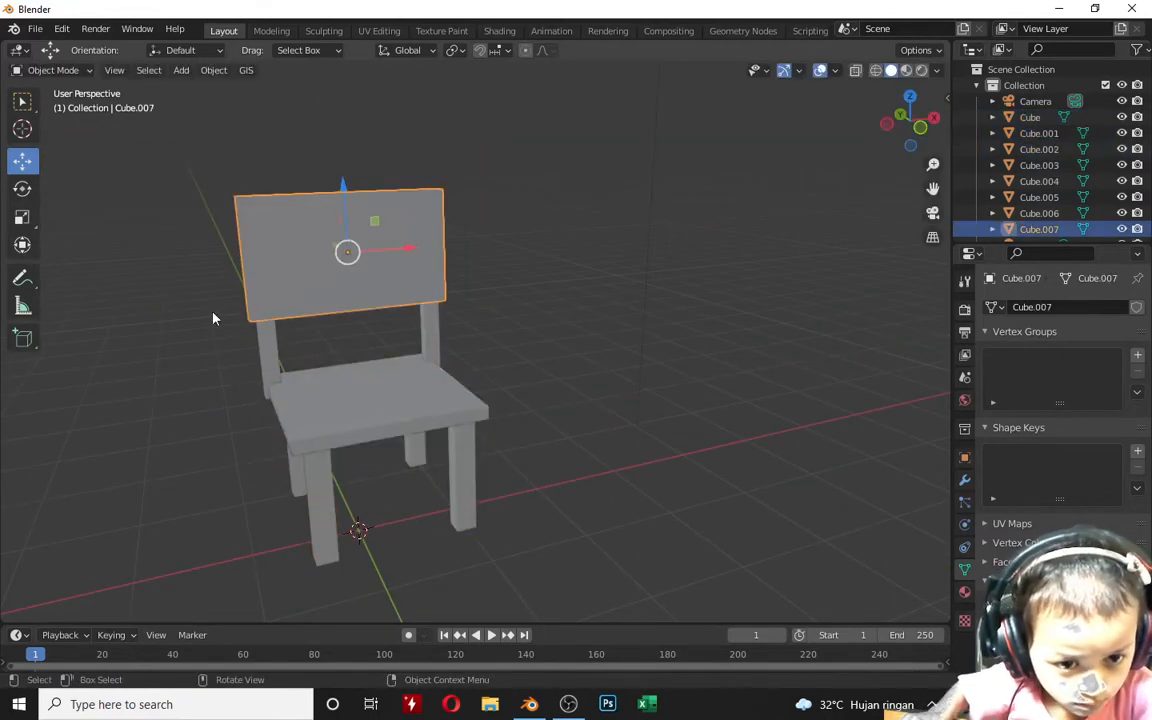
drag(214, 315, 503, 363)
key(s)
key(x)
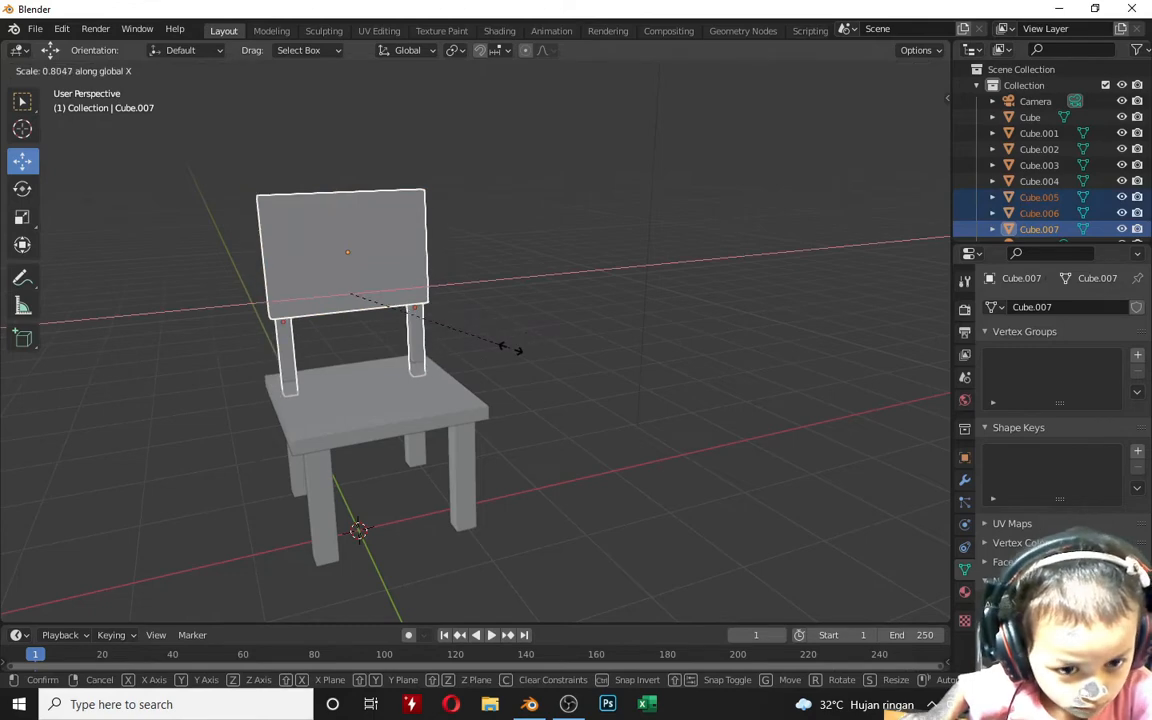
click(470, 350)
key(g)
key(x)
click(401, 291)
Step: Resize the backrest panel and posts together and shift them along X to align with the seat
middle_drag(491, 472, 760, 436)
middle_drag(557, 329, 553, 455)
key(s)
click(627, 370)
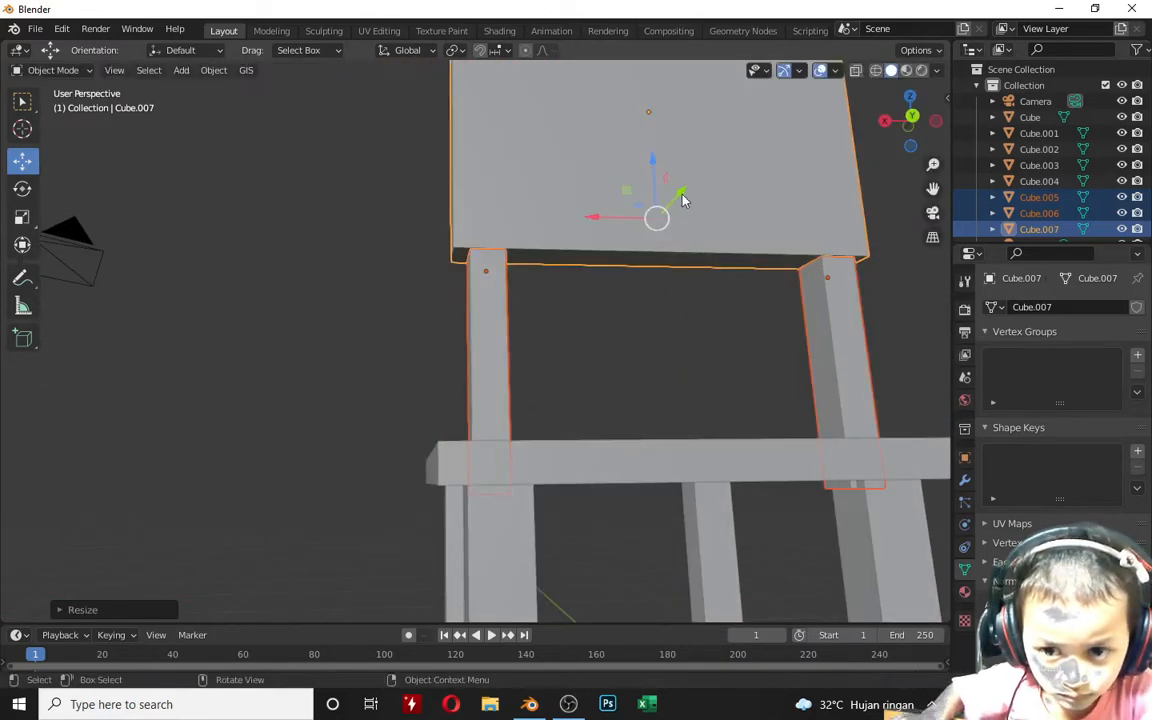
drag(607, 215, 622, 213)
Step: Select the seat and its four legs and scale them down slightly and uniformly
middle_drag(699, 597, 314, 391)
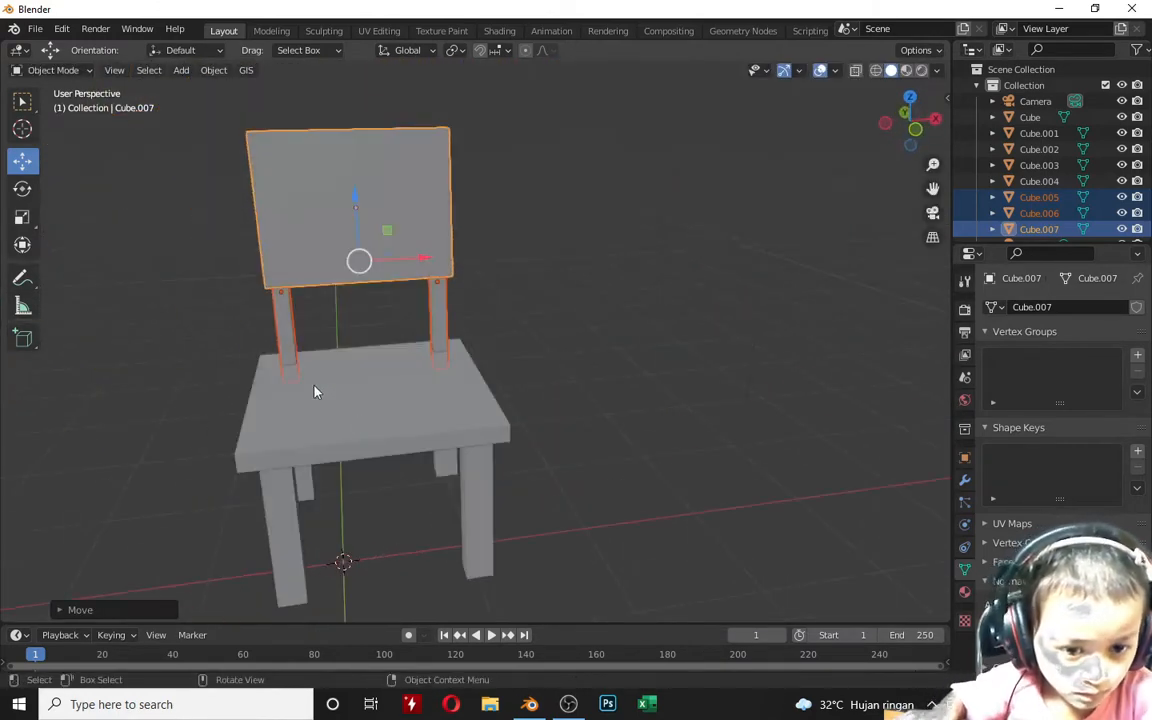
click(314, 391)
drag(206, 514, 548, 479)
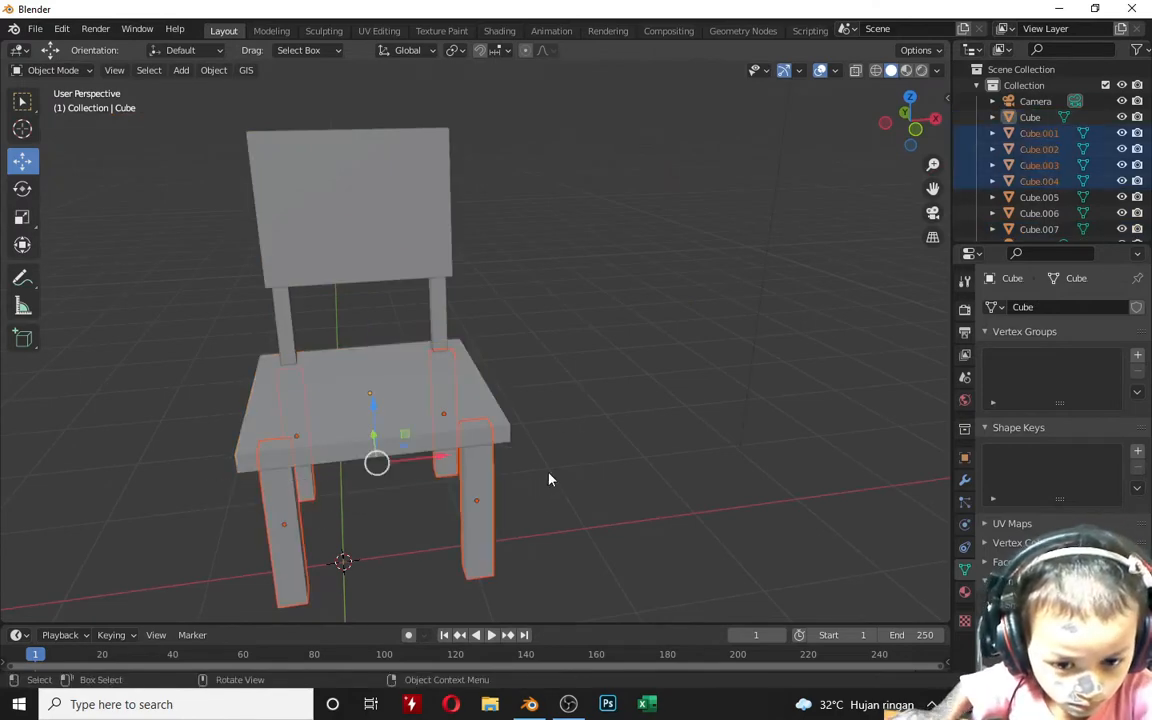
shift+click(269, 425)
middle_drag(523, 523, 586, 334)
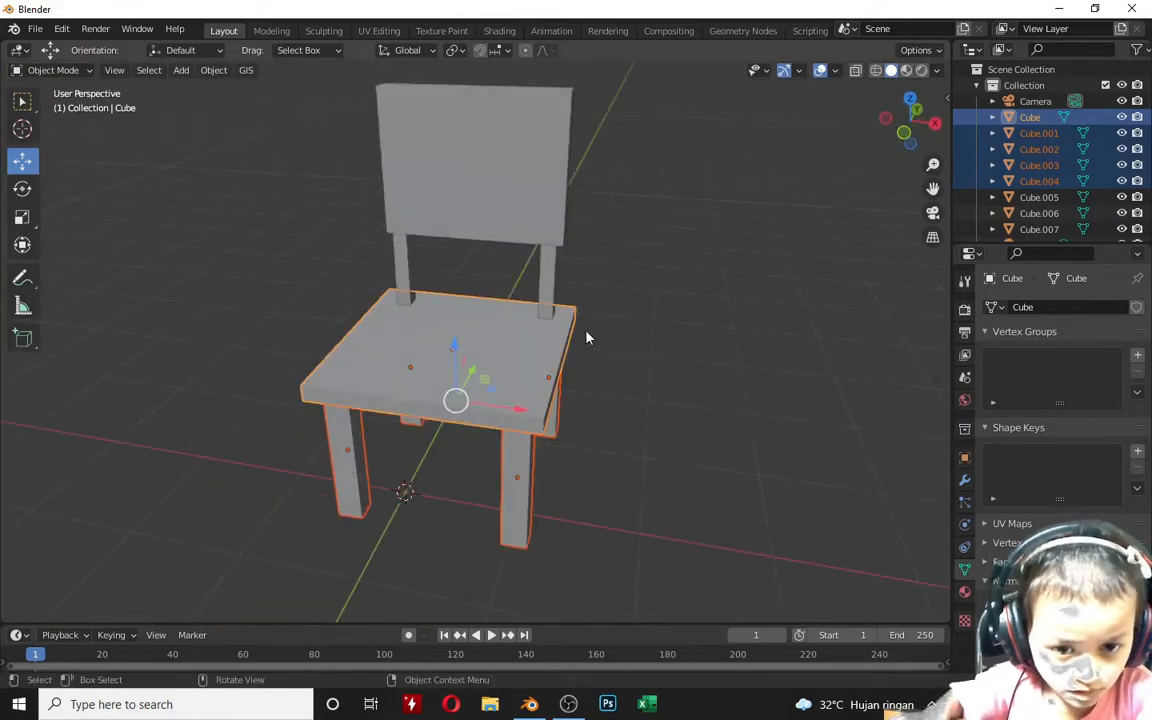
key(s)
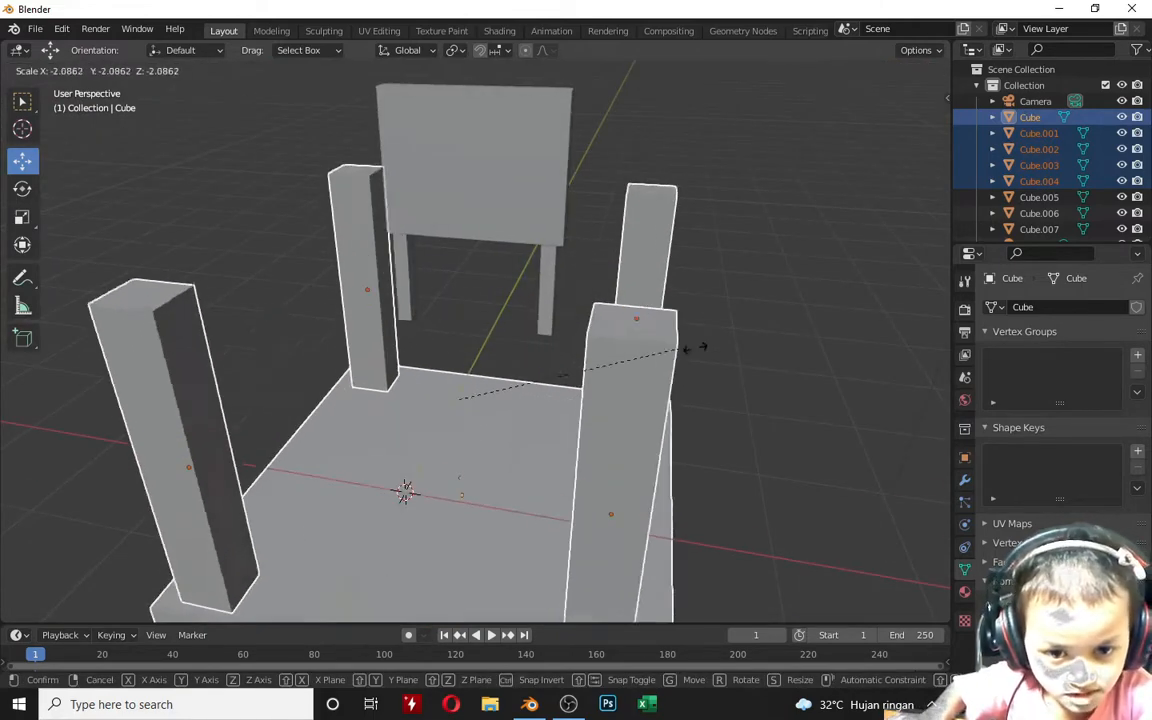
click(467, 473)
Step: Shorten the backrest panel along Z and lower it slightly on the posts
click(490, 150)
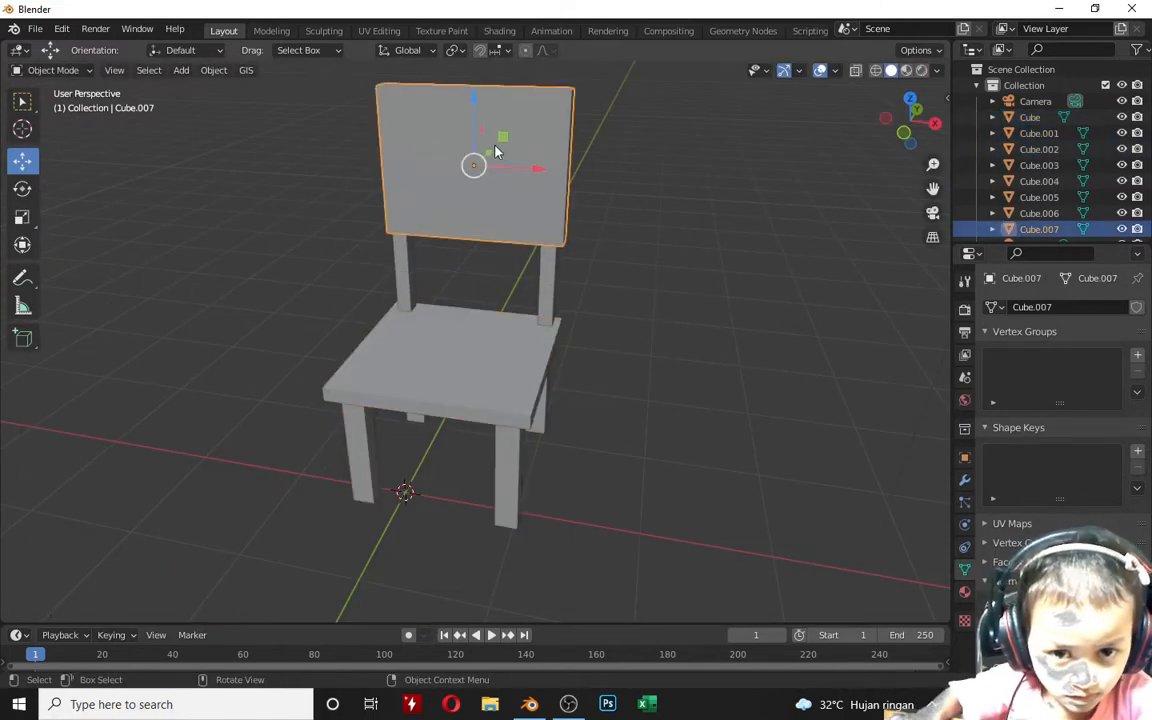
key(s)
key(z)
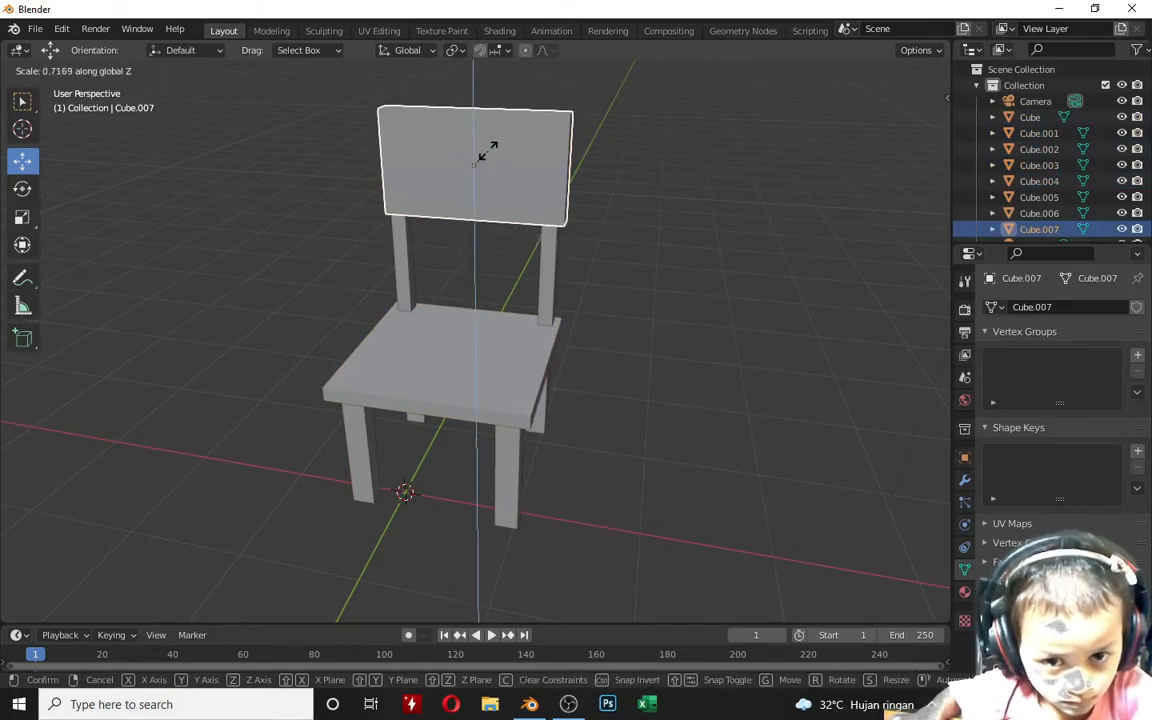
click(492, 149)
drag(474, 110, 475, 123)
Step: Add a new material to the backrest panel
middle_drag(495, 372, 1113, 388)
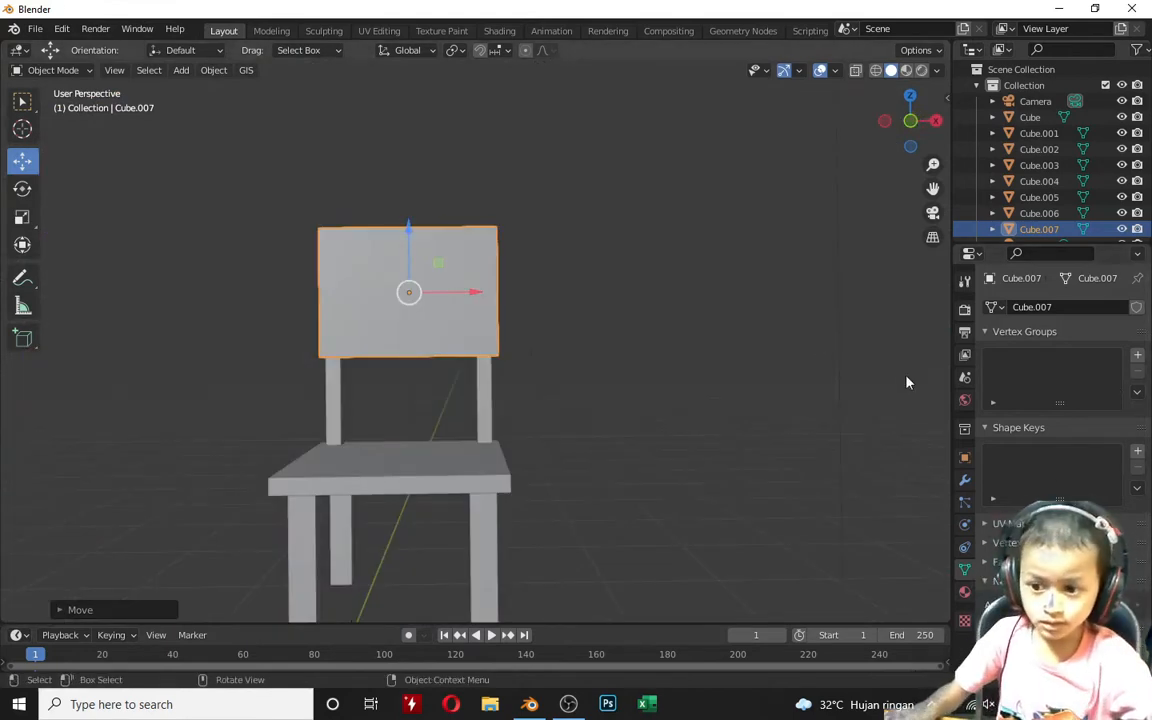
click(965, 591)
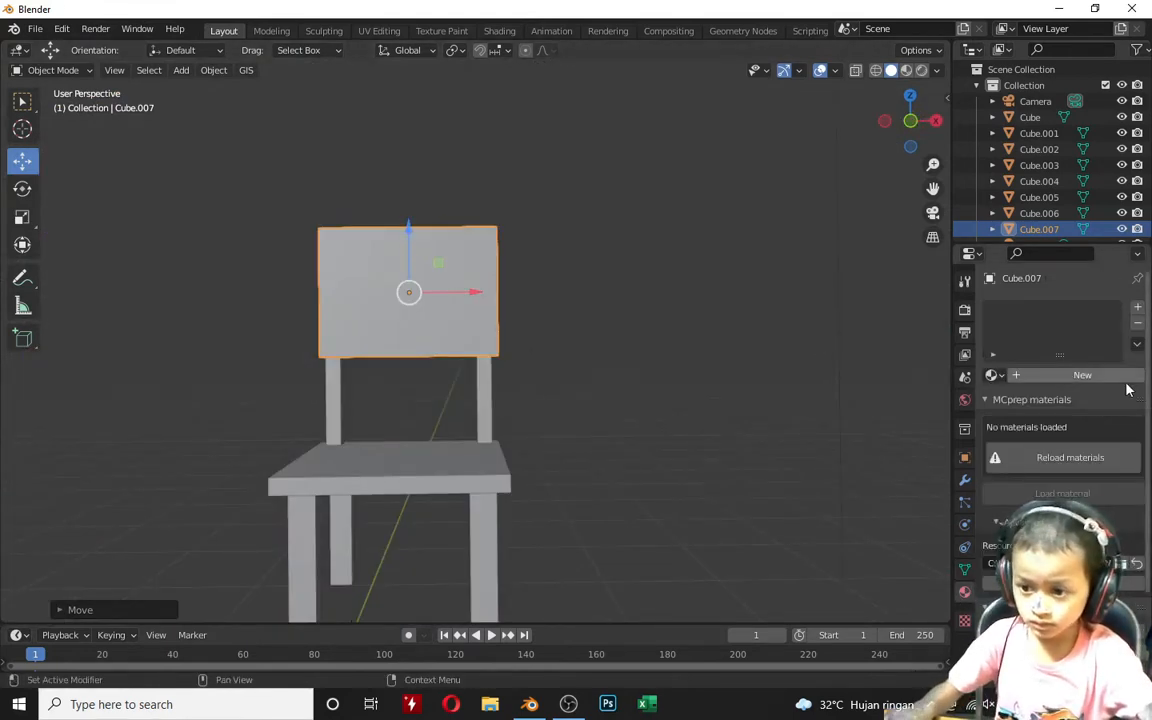
click(1090, 375)
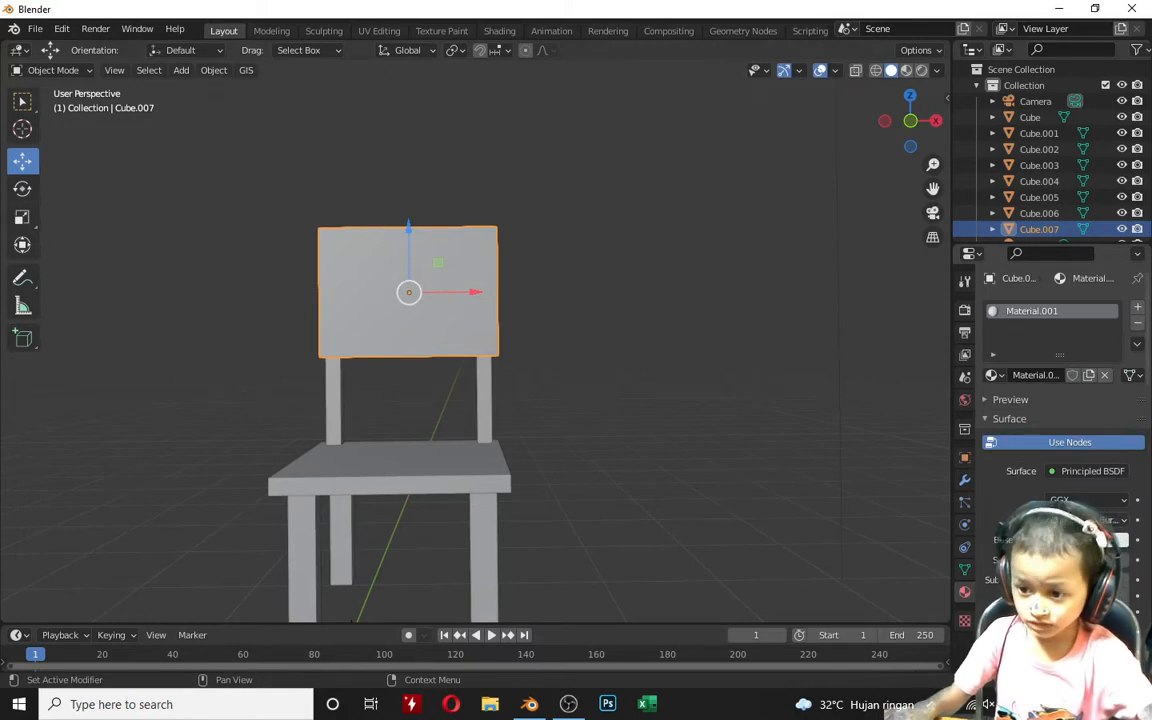
Step: Switch to the Shading workspace to show the backrest panel's material nodes, with the chair seen close up
click(1113, 472)
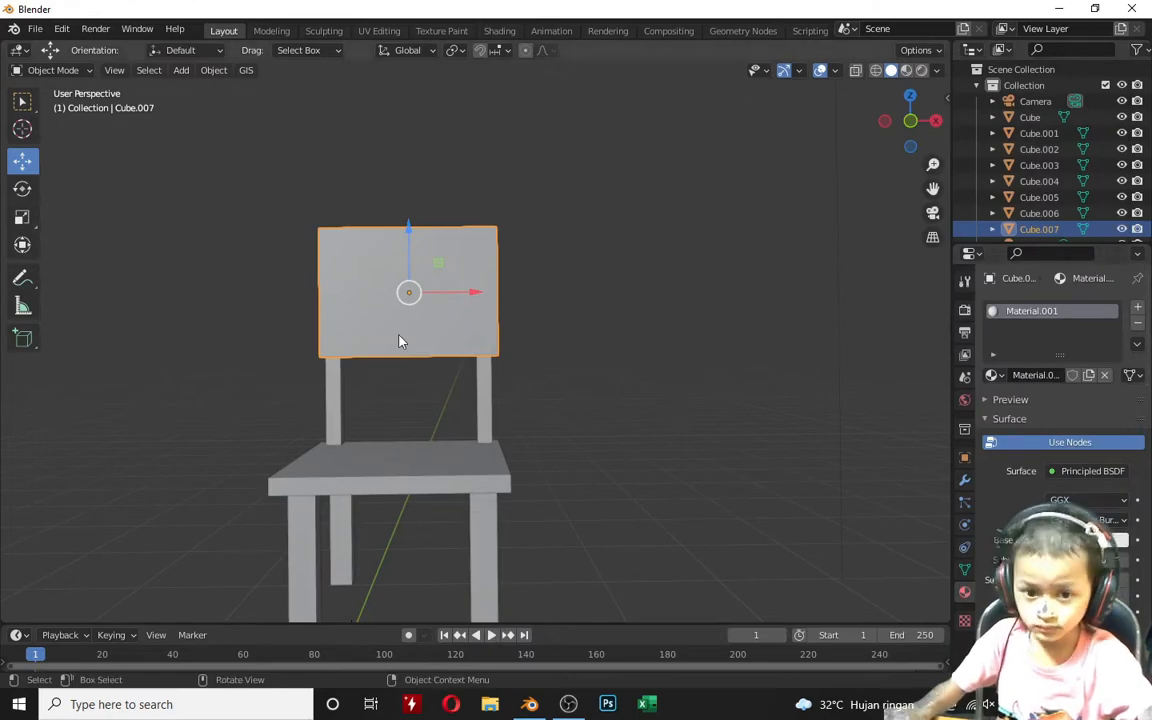
click(430, 215)
click(501, 31)
click(606, 213)
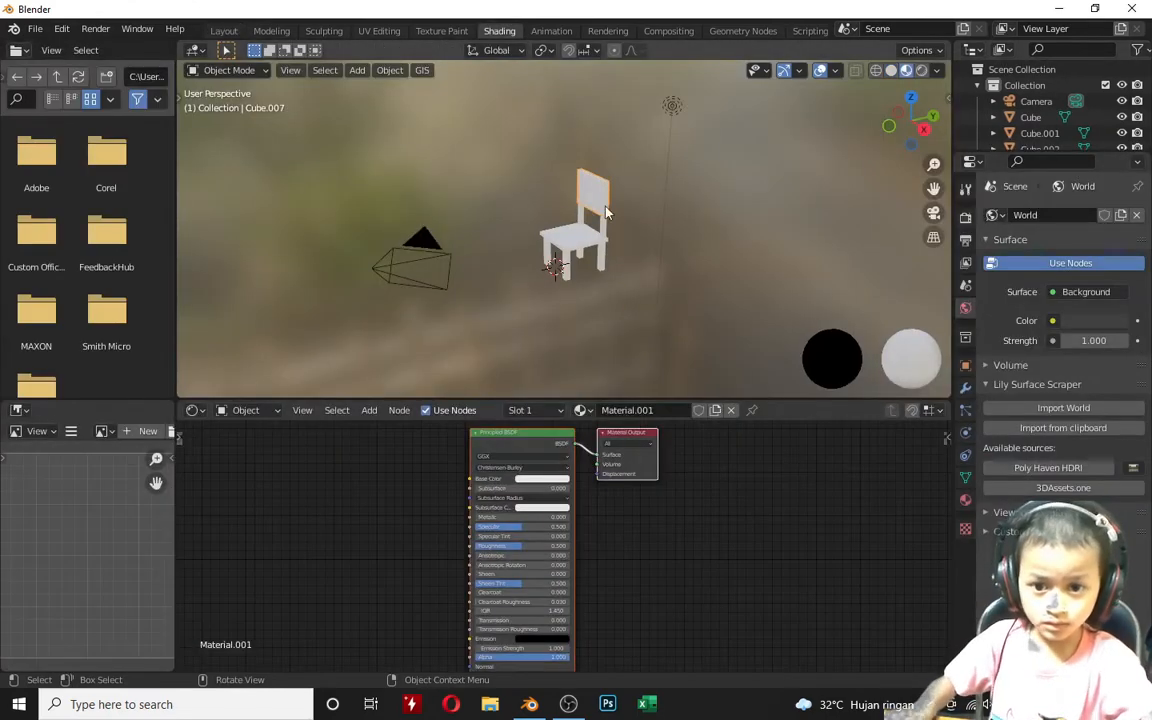
scroll(628, 222, up, 6)
middle_drag(628, 222, 730, 221)
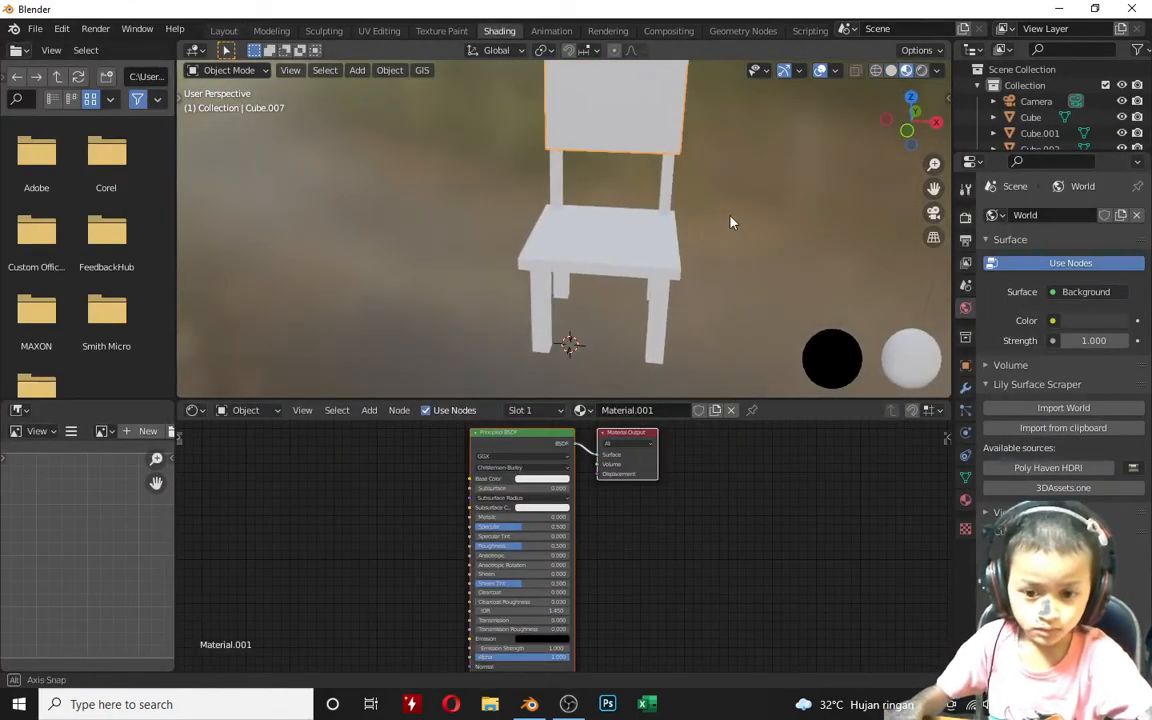
click(368, 410)
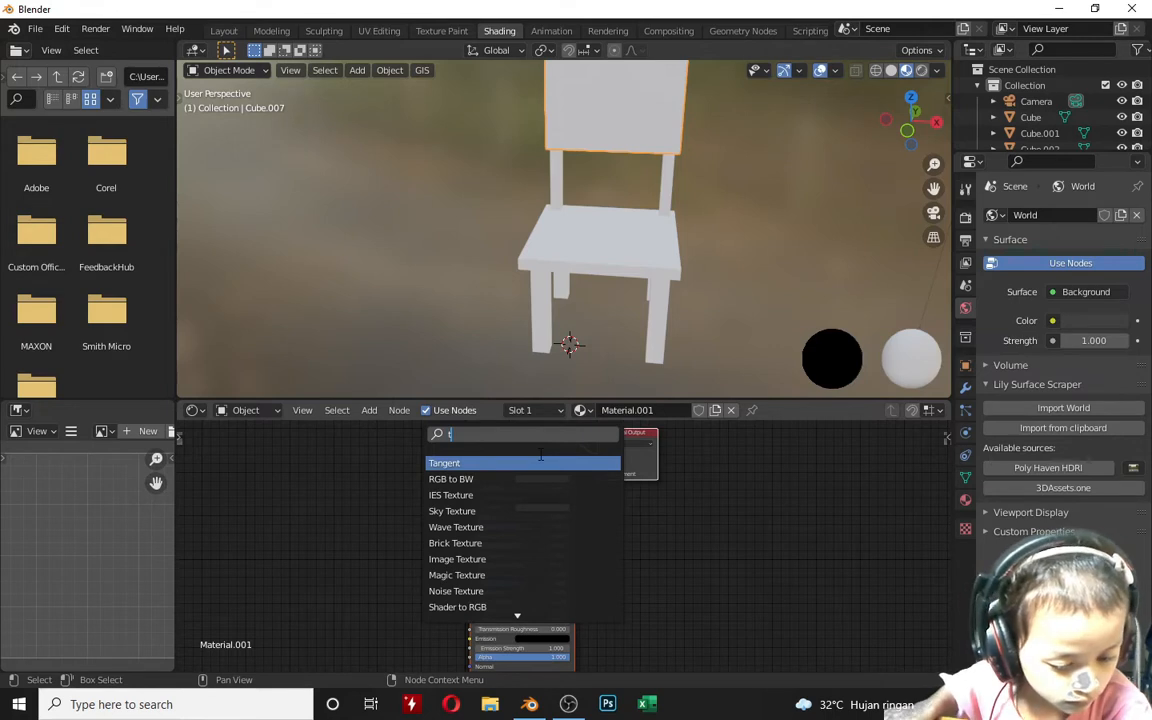
text(te)
click(532, 462)
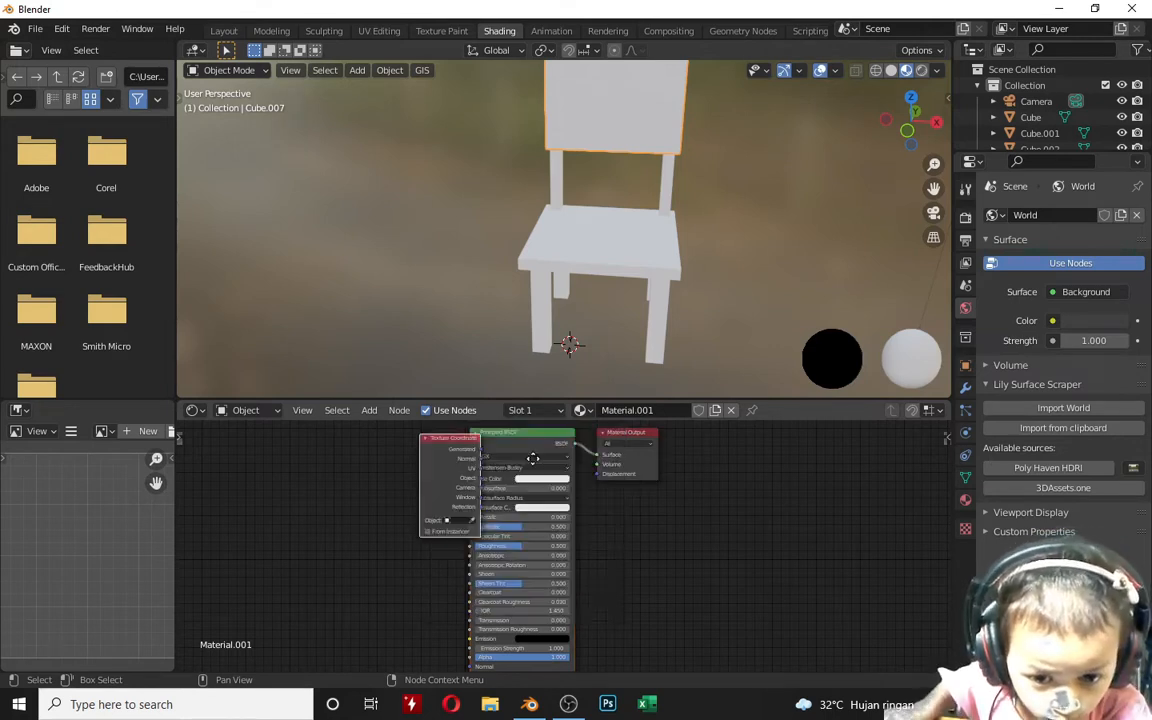
click(479, 503)
click(366, 410)
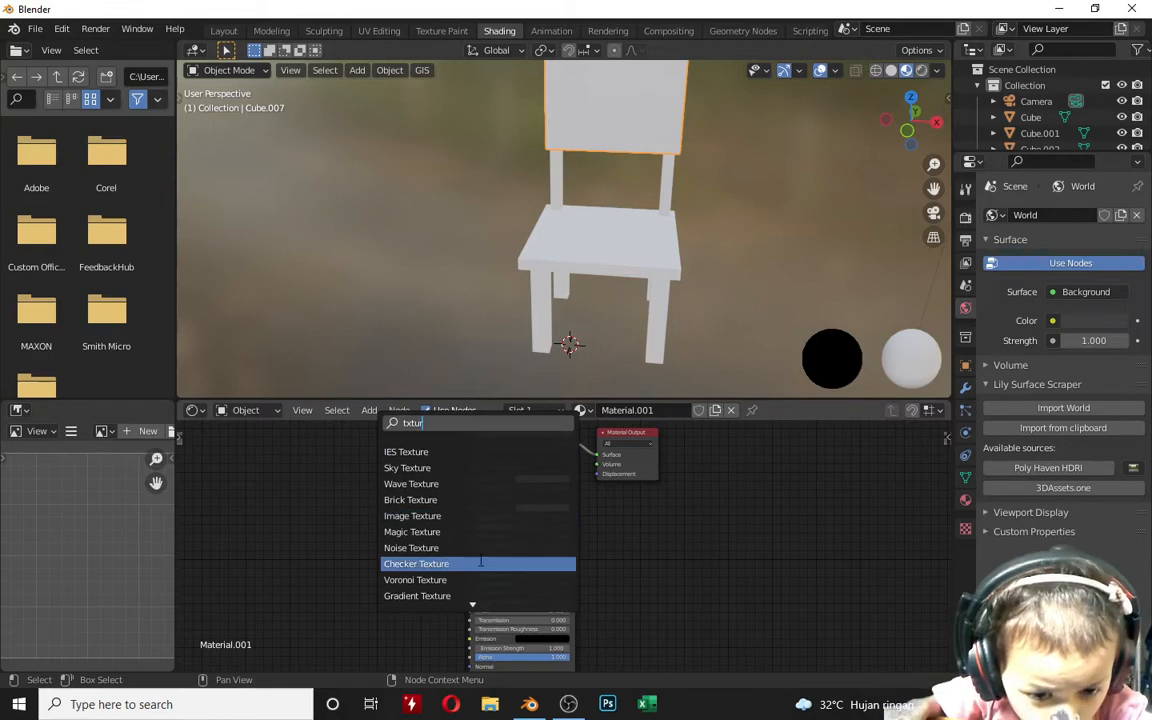
scroll(518, 533, down, 4)
key(Return)
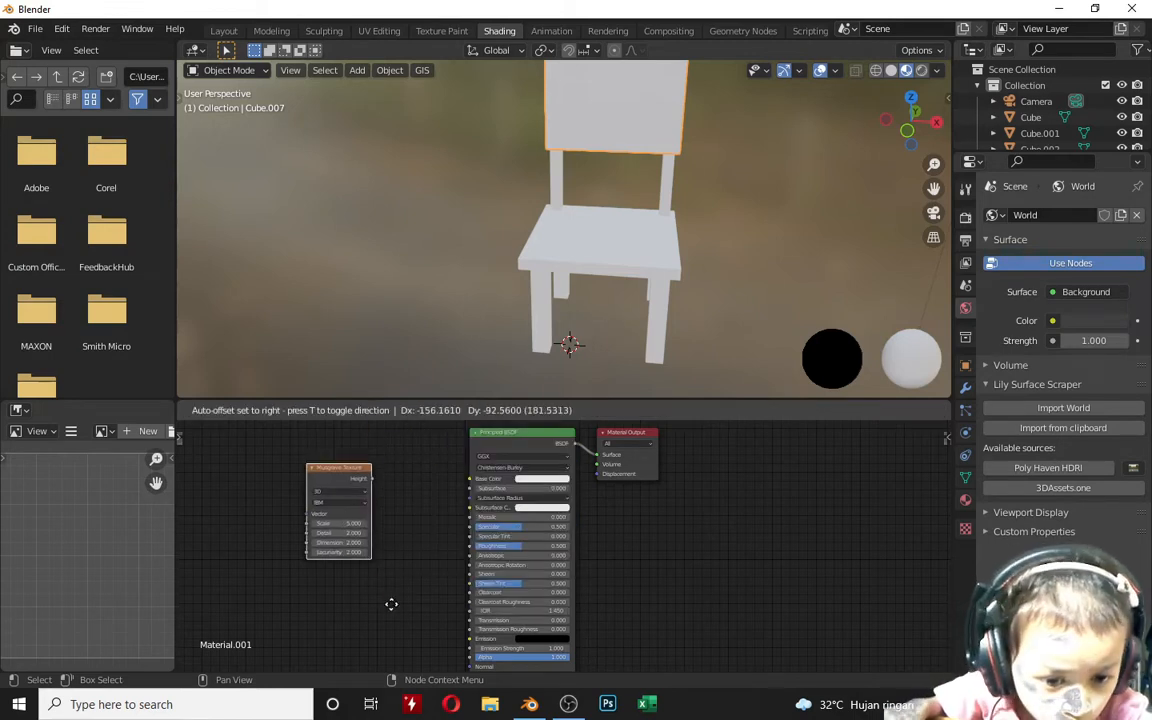
click(411, 596)
key(x)
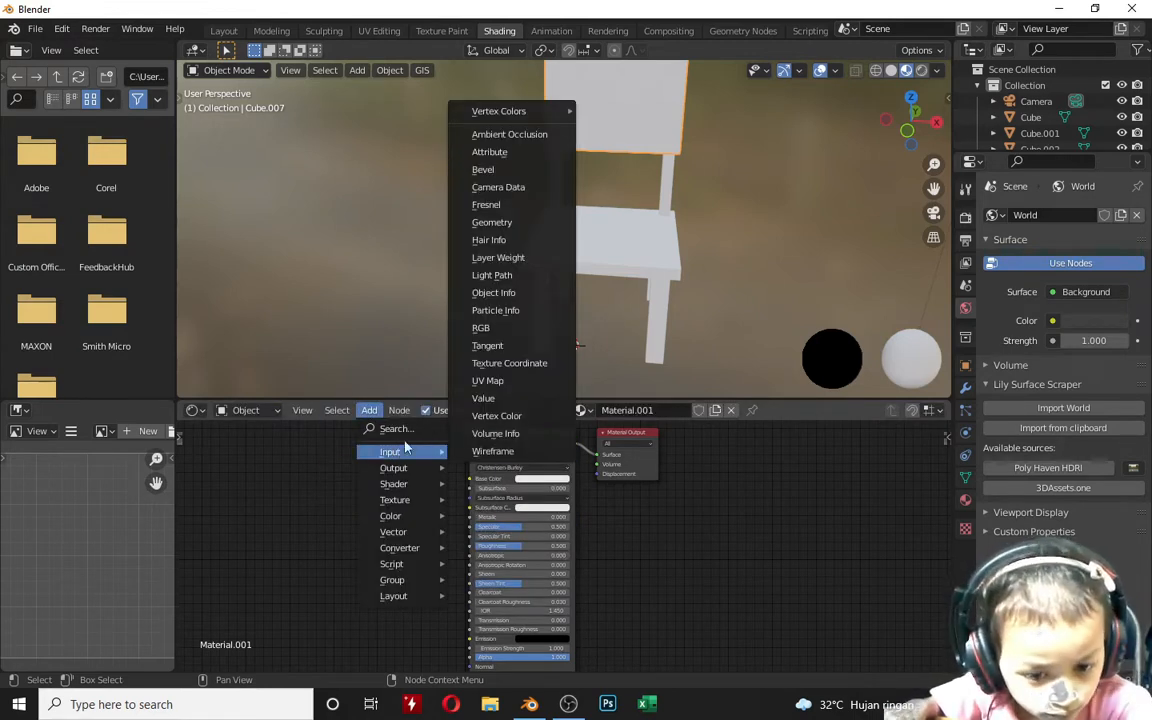
Step: Add an Environment Texture node to the backrest material and place it beside the Principled BSDF's inputs
mouse_move(394, 499)
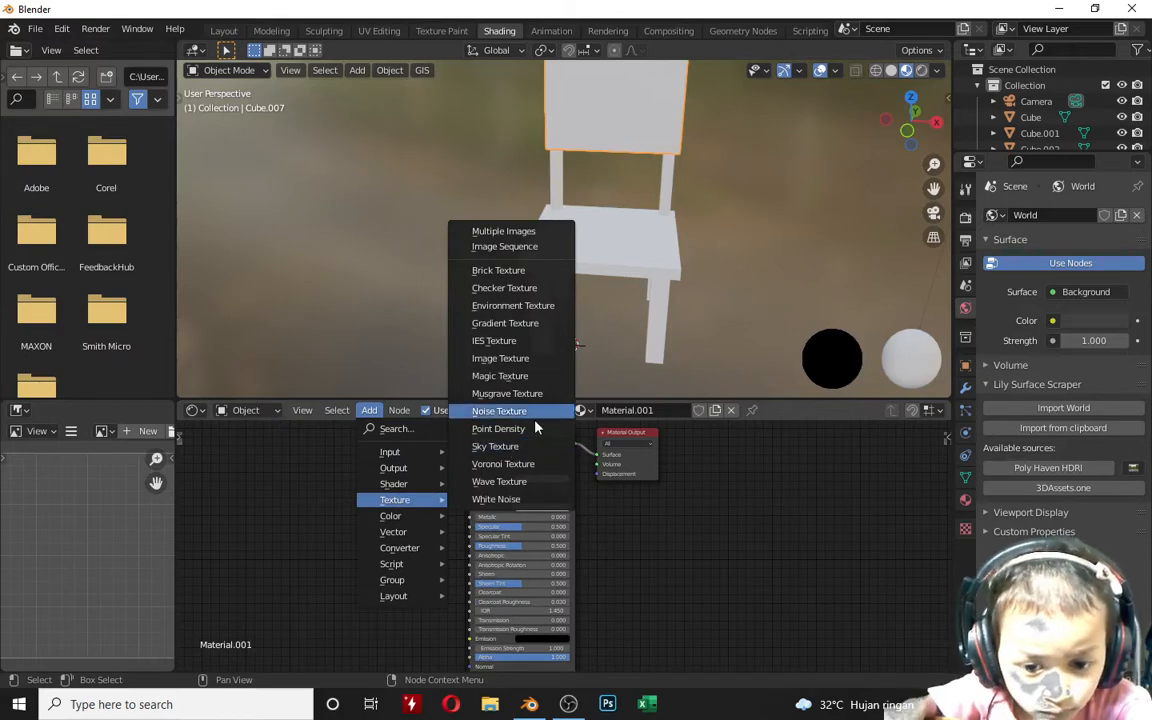
click(531, 305)
click(340, 500)
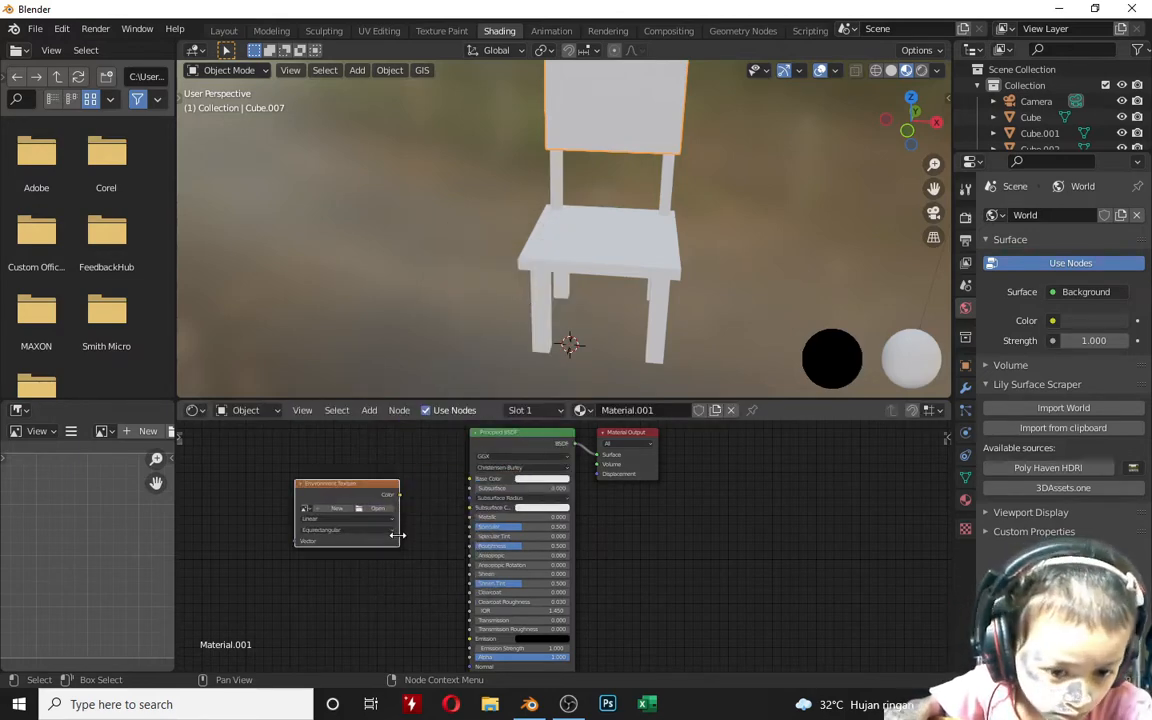
scroll(601, 541, up, 3)
middle_drag(580, 516, 508, 571)
Step: Start opening an image for the Environment Texture node and browse the folders on drive D for a wood texture
click(428, 566)
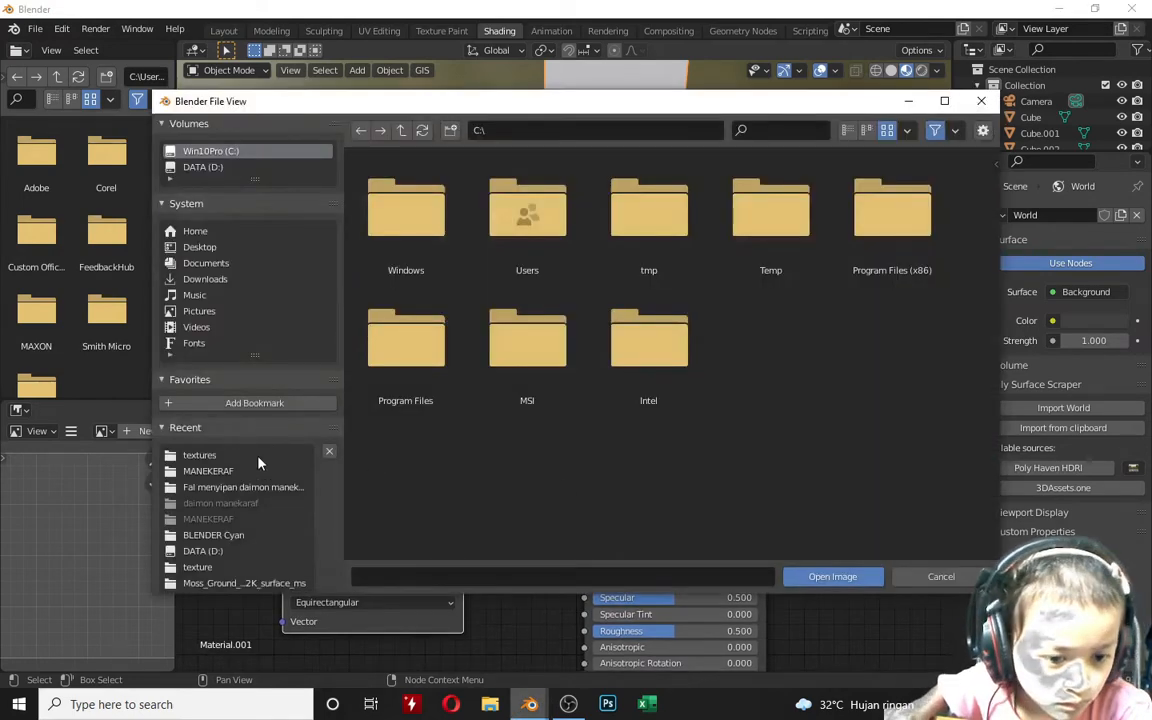
click(213, 535)
click(203, 167)
scroll(756, 390, down, 1)
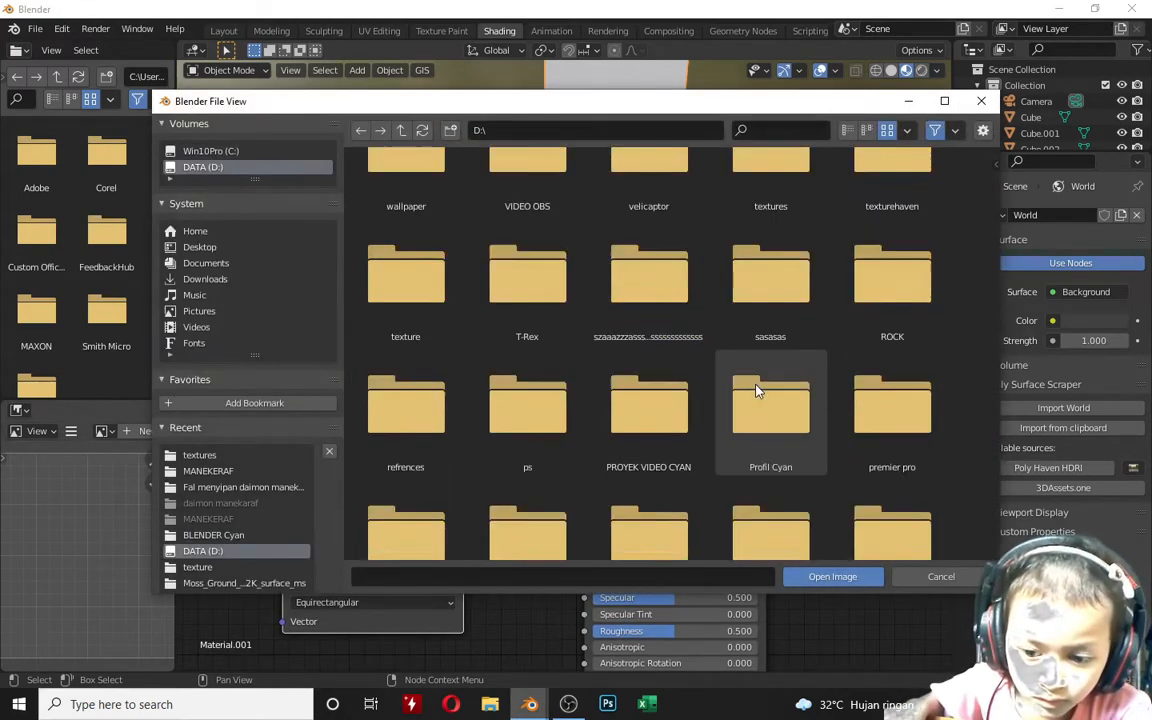
scroll(756, 389, down, 6)
double_click(756, 390)
double_click(615, 486)
scroll(616, 491, down, 5)
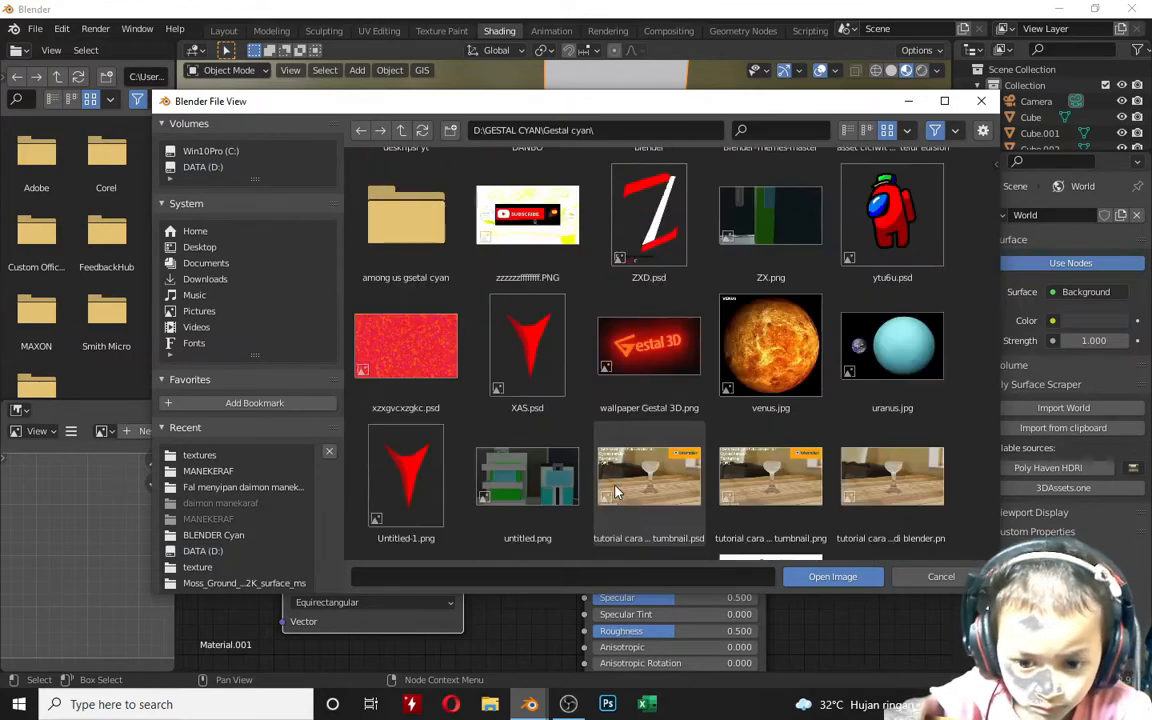
scroll(615, 491, up, 4)
Step: Switch to File Explorer and look on drive D for the folder containing the wood crates image
click(490, 704)
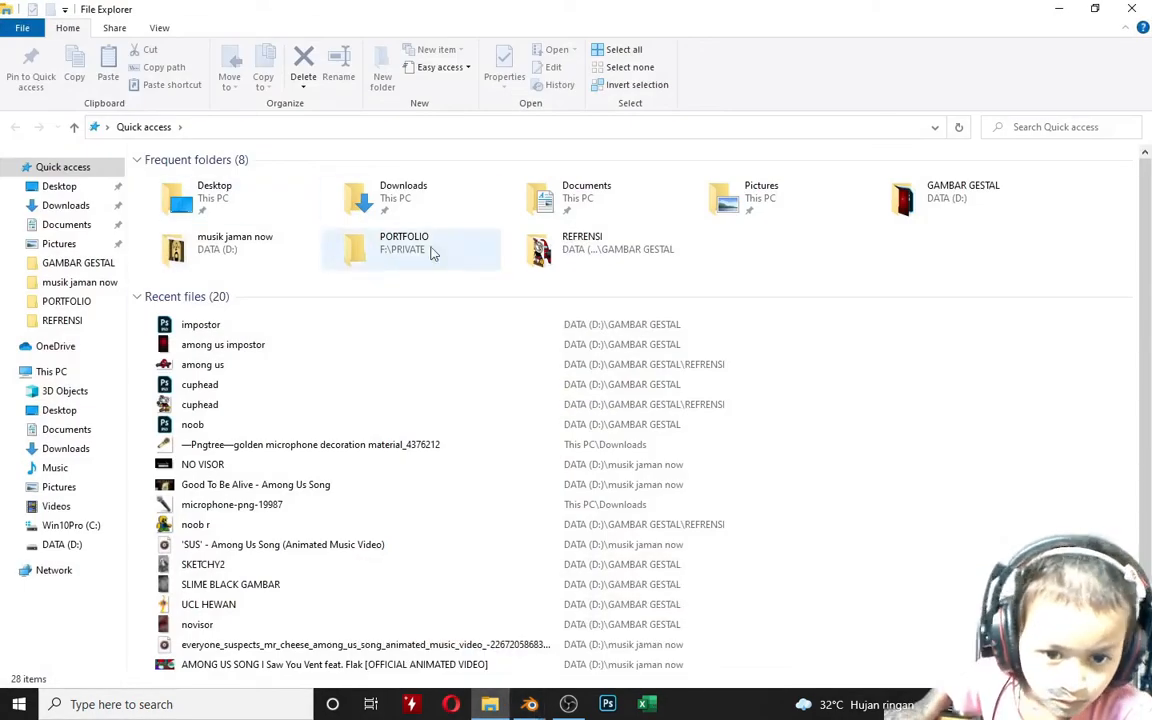
click(86, 545)
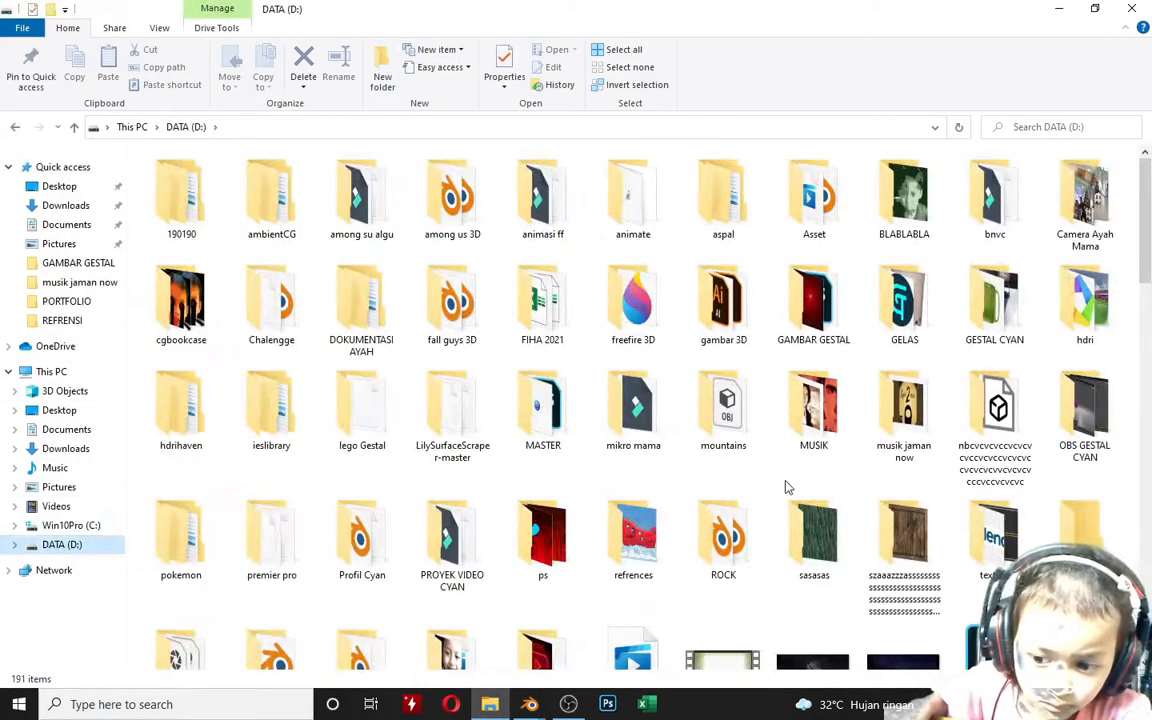
double_click(903, 555)
Step: Return to Blender's file browser and load wood crates.jpg from its drive D folder into the Environment Texture node
mouse_move(529, 704)
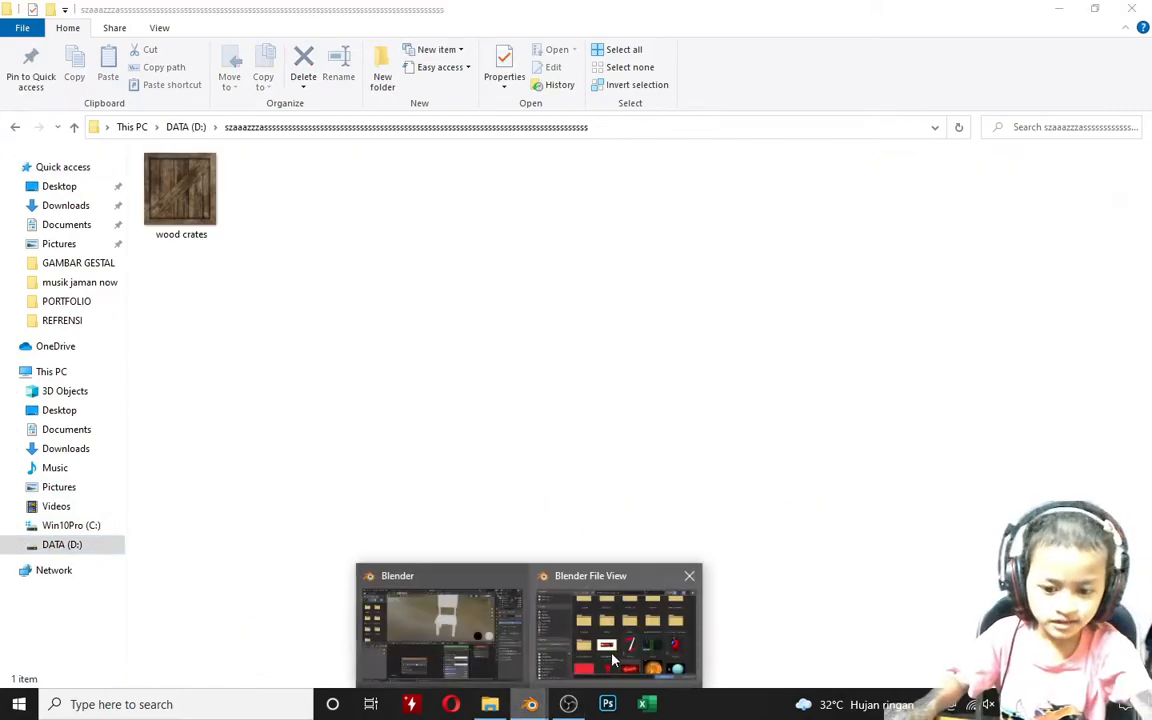
click(550, 587)
click(360, 130)
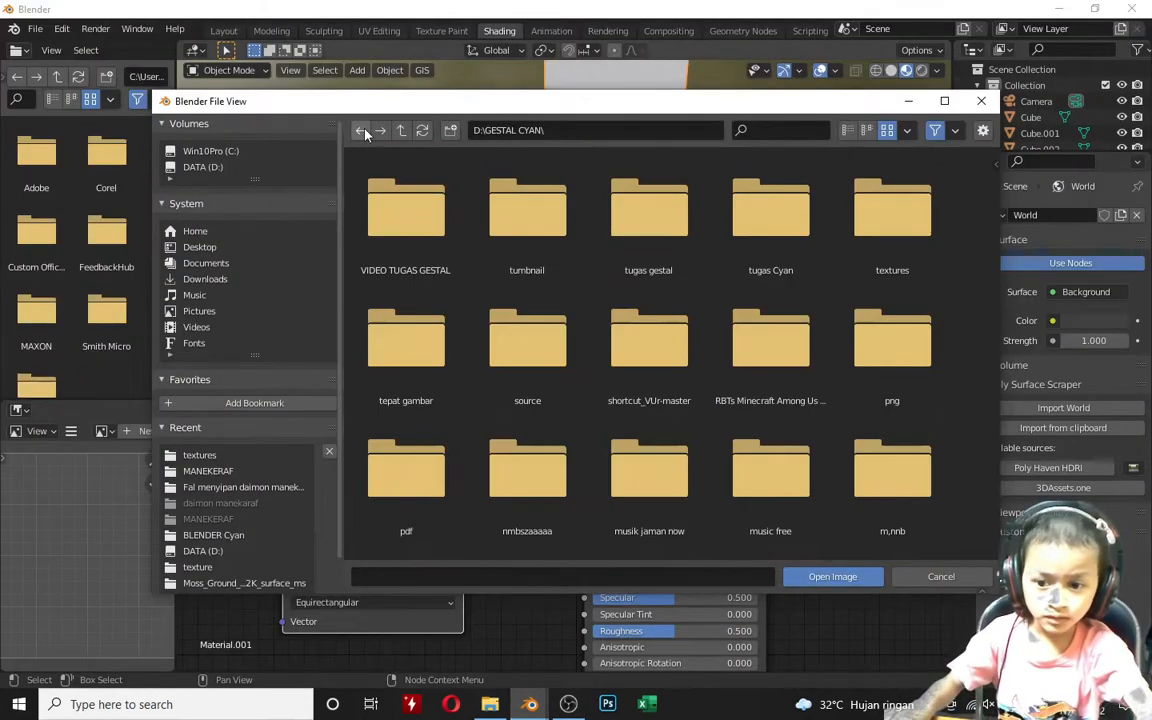
click(360, 130)
double_click(678, 401)
click(432, 224)
click(856, 578)
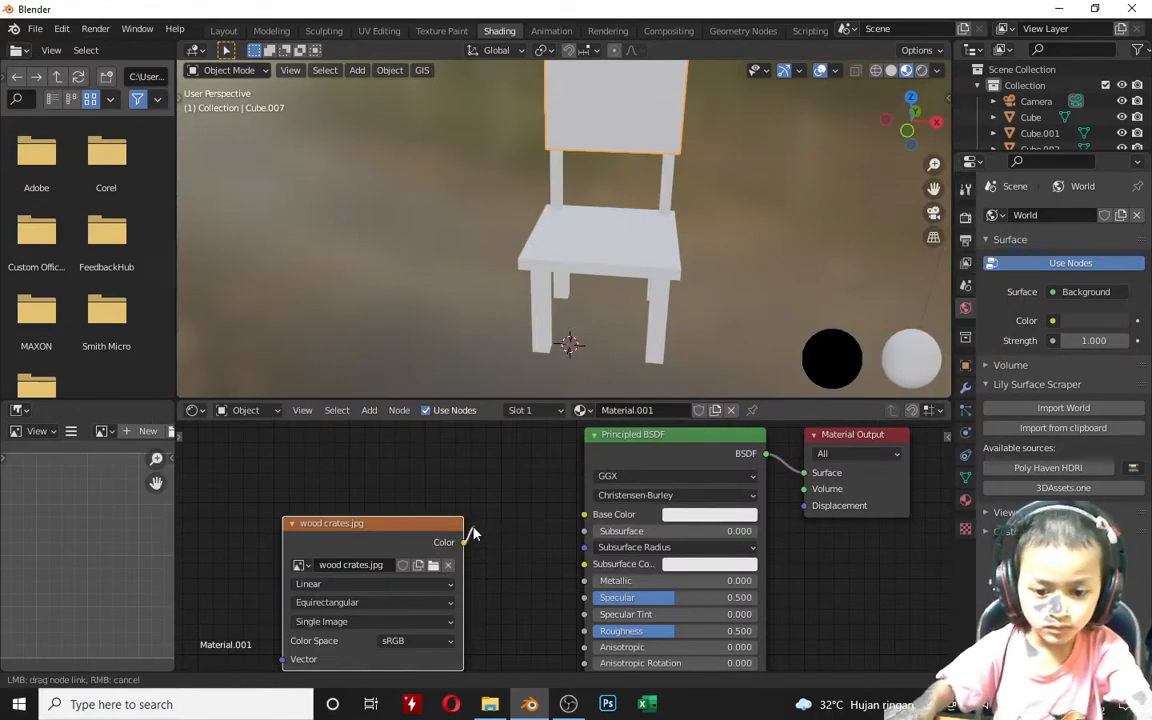
Step: Try to link the wood crates texture's Color output to the Principled BSDF
drag(473, 533, 490, 530)
scroll(520, 530, down, 5)
middle_drag(733, 594, 787, 540)
scroll(549, 495, up, 8)
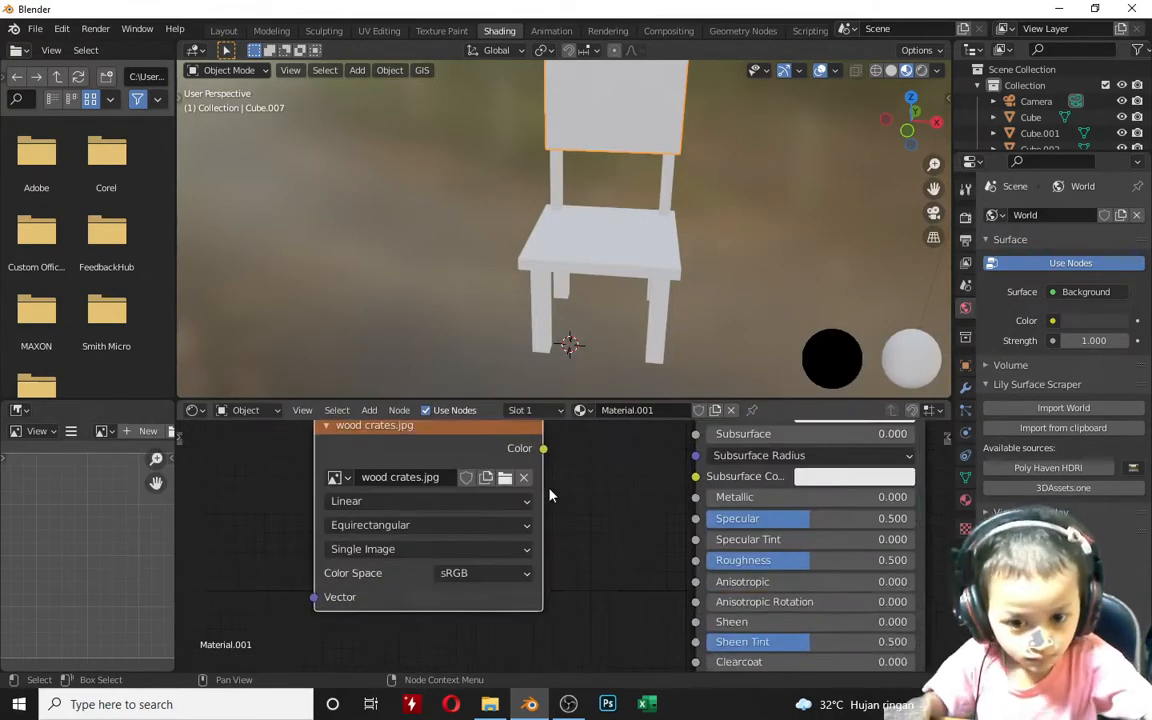
middle_drag(549, 495, 588, 576)
Step: Return to the Layout workspace and show the chair in rendered shading from above
click(228, 31)
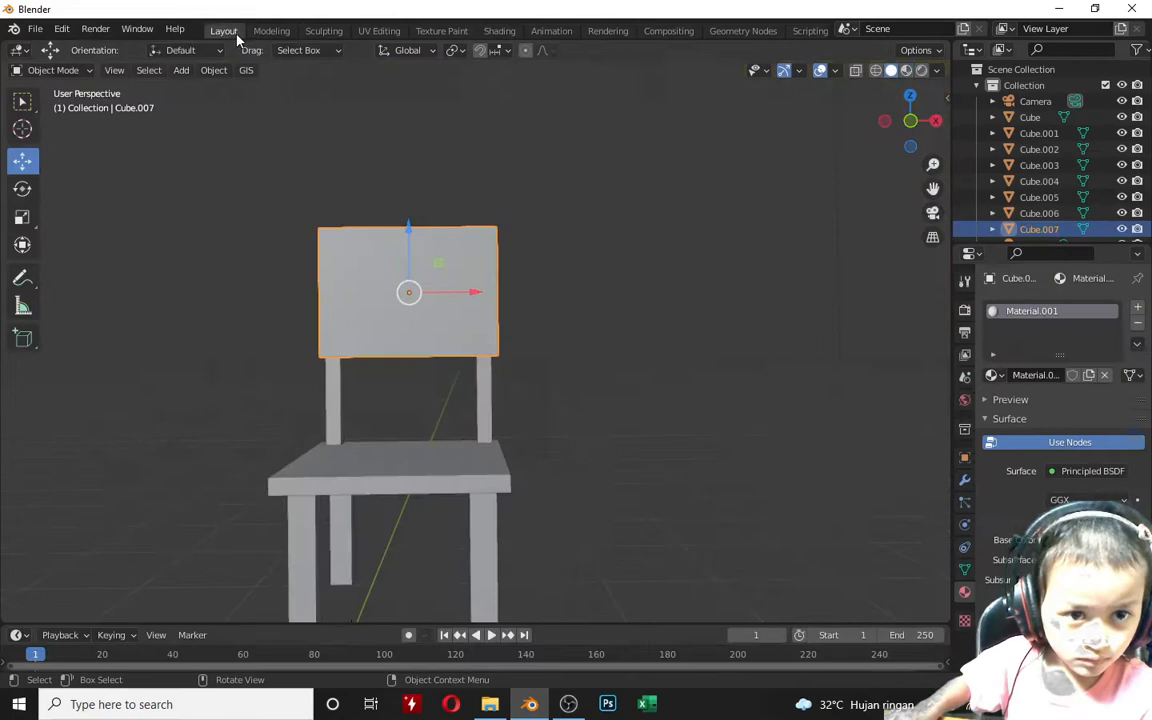
click(1094, 475)
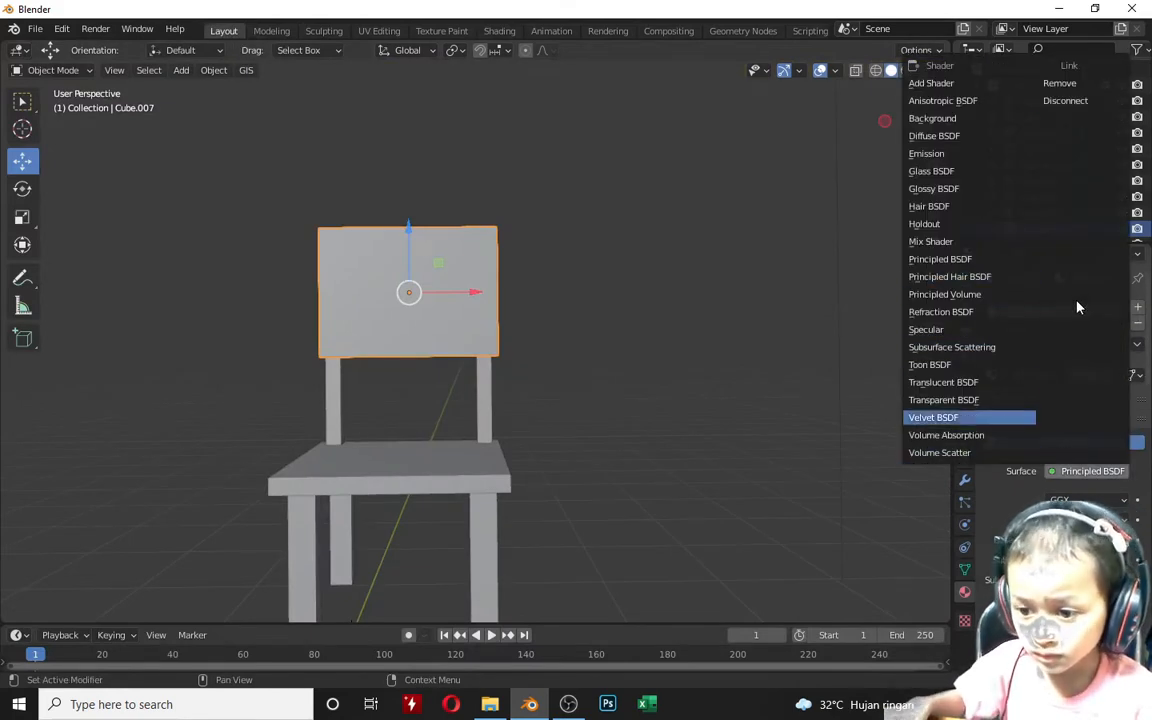
scroll(1077, 307, down, 14)
scroll(1077, 307, up, 5)
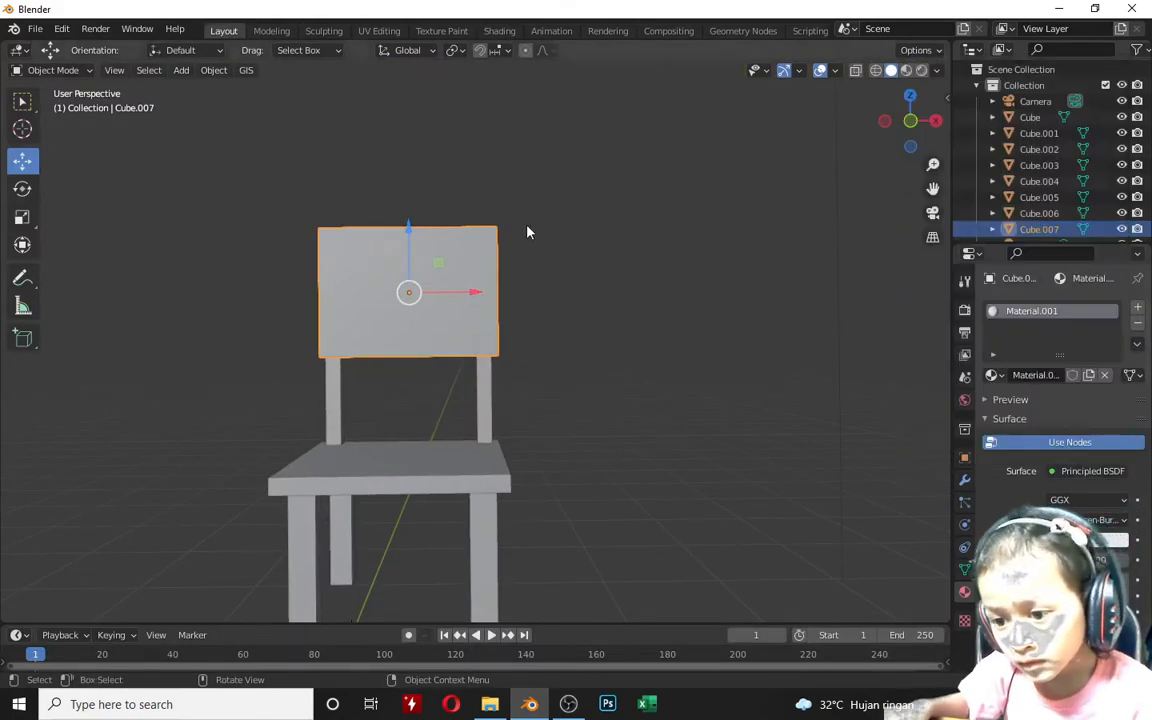
click(922, 70)
mouse_move(212, 476)
middle_down()
mouse_move(251, 553)
mouse_move(759, 399)
middle_up()
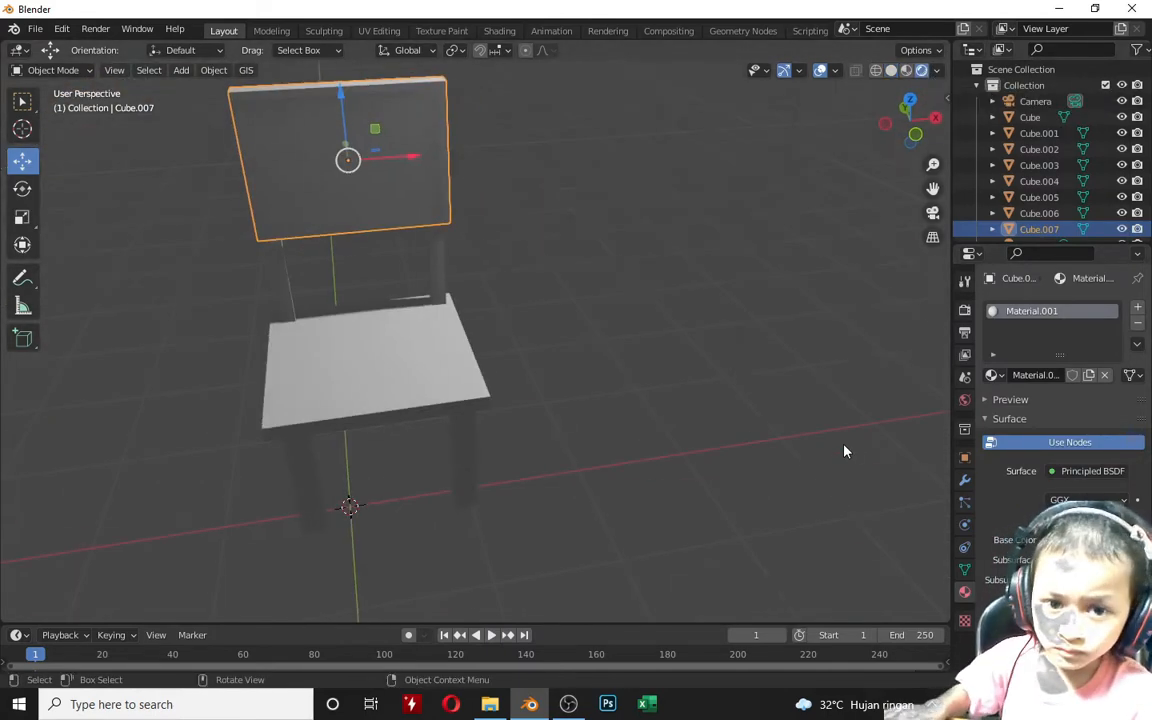
Step: Preview the backrest material on the cloth and hair samples and look through its surface settings
click(1070, 471)
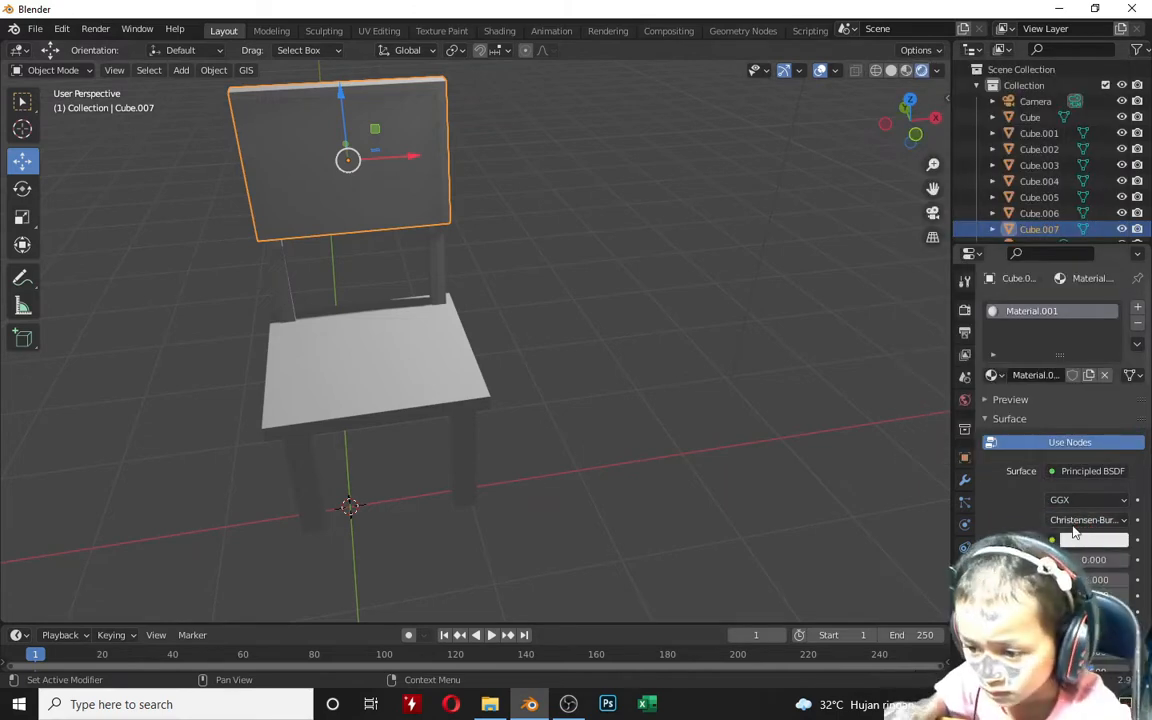
click(1089, 520)
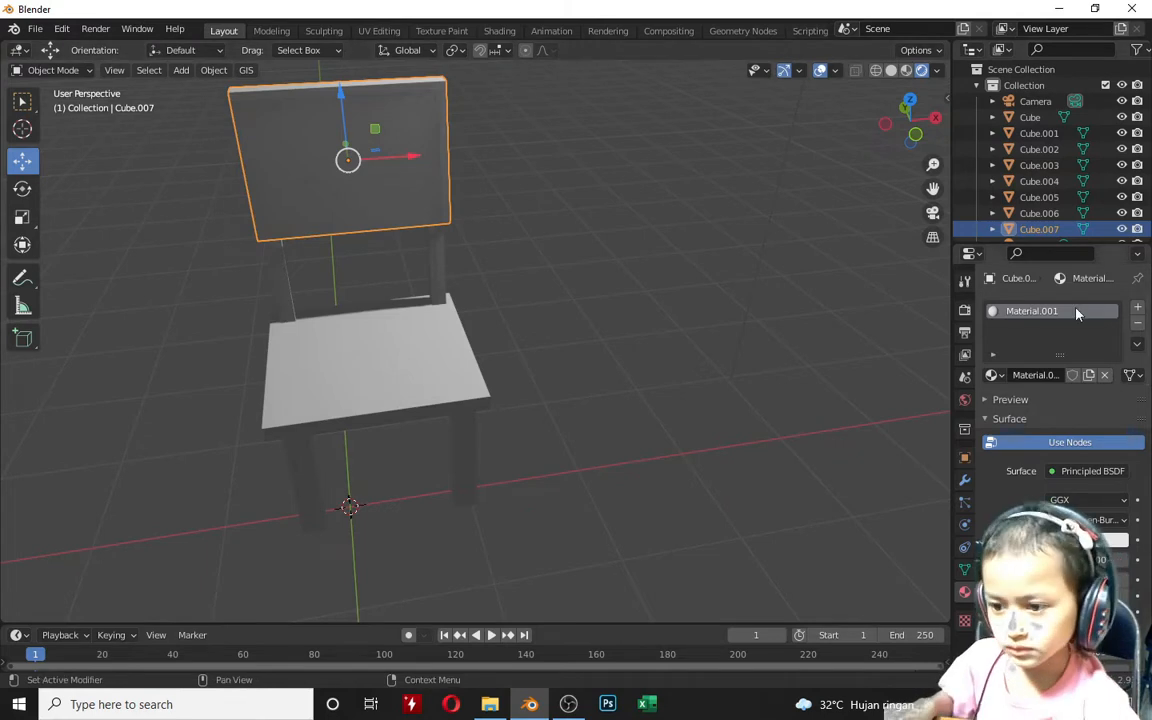
click(1044, 402)
click(1133, 503)
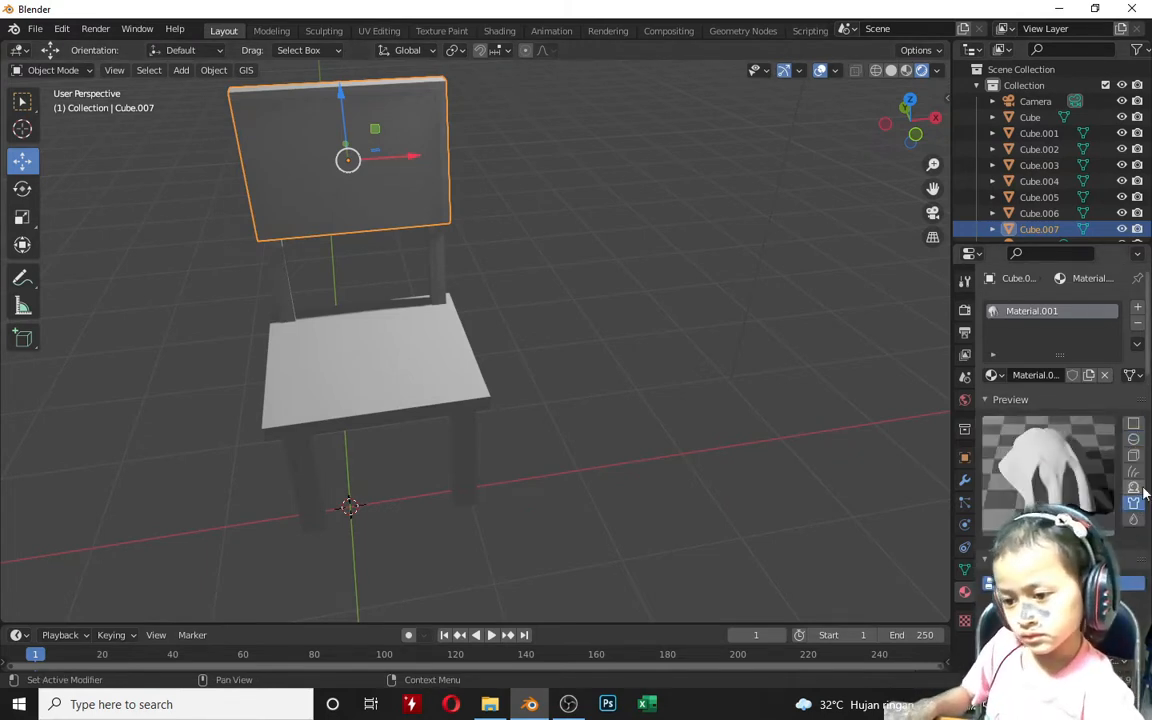
click(1133, 471)
click(1039, 402)
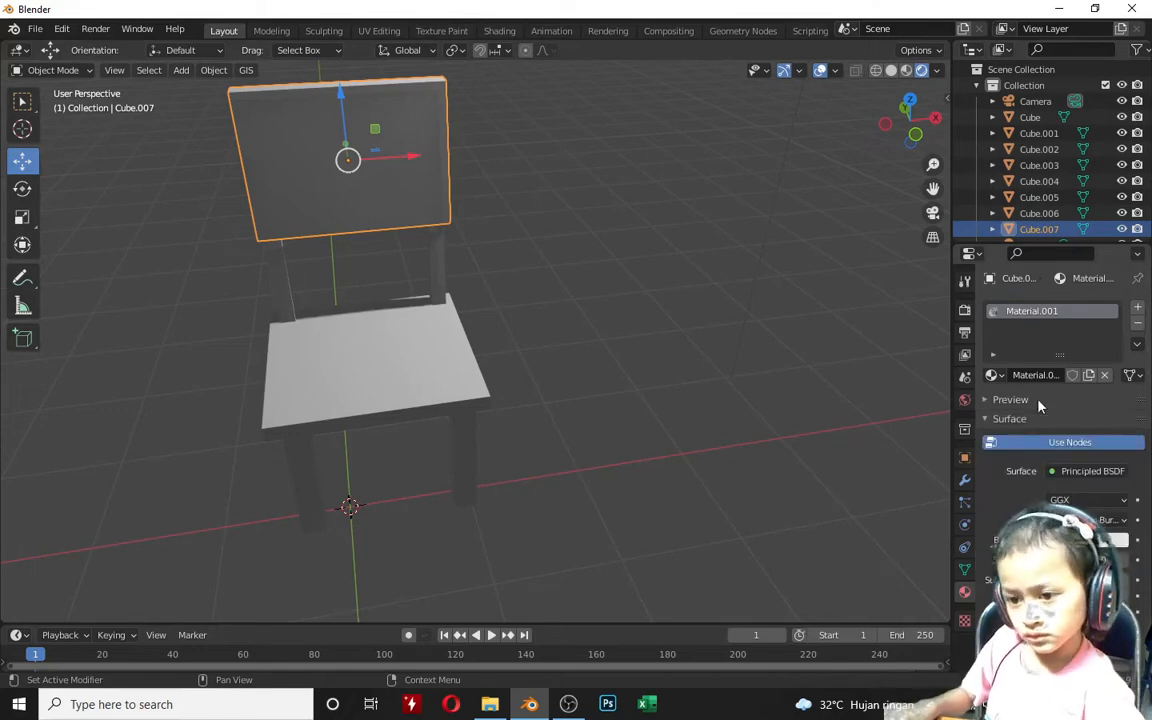
scroll(1039, 404, down, 4)
scroll(1040, 420, down, 12)
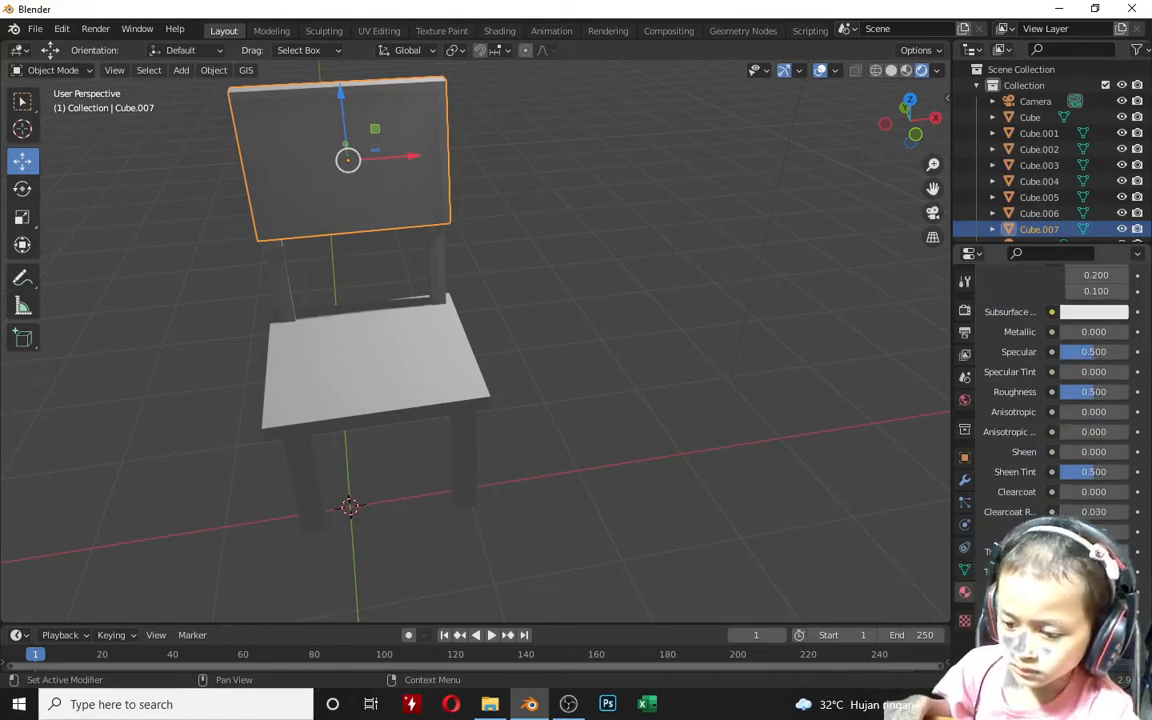
scroll(1040, 420, up, 12)
scroll(1062, 430, up, 5)
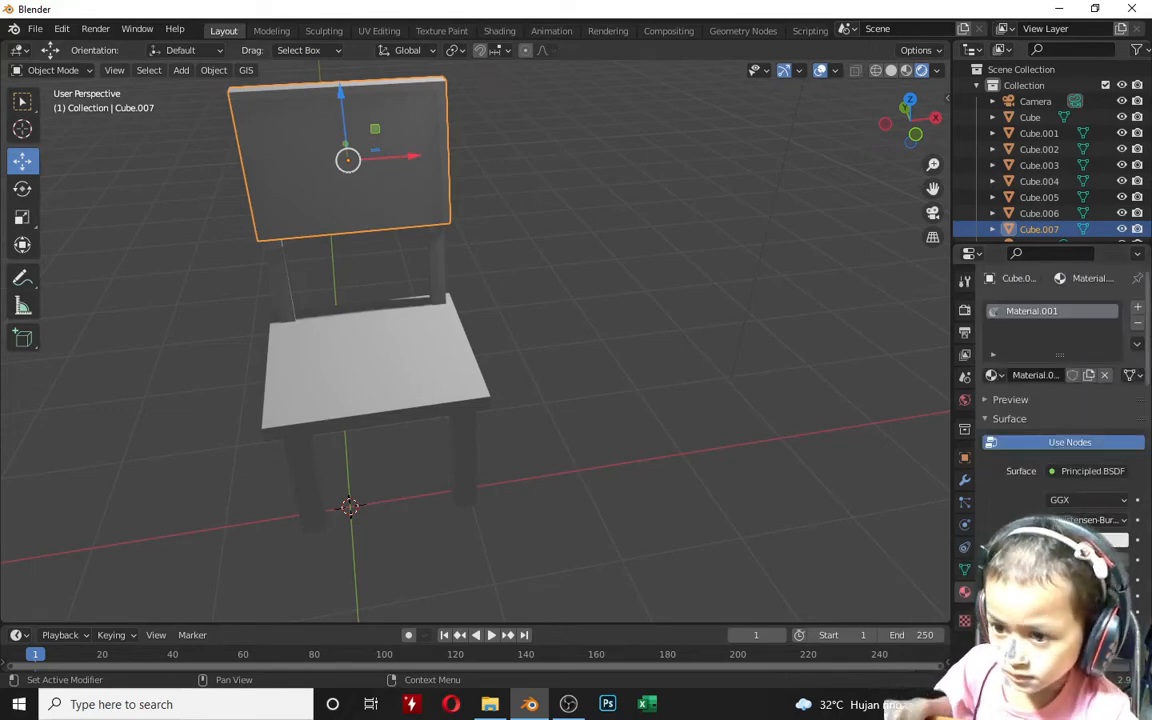
click(1093, 540)
Step: In the Shading workspace, link the wood crates texture's Color output to the Principled BSDF's Base Color
click(499, 30)
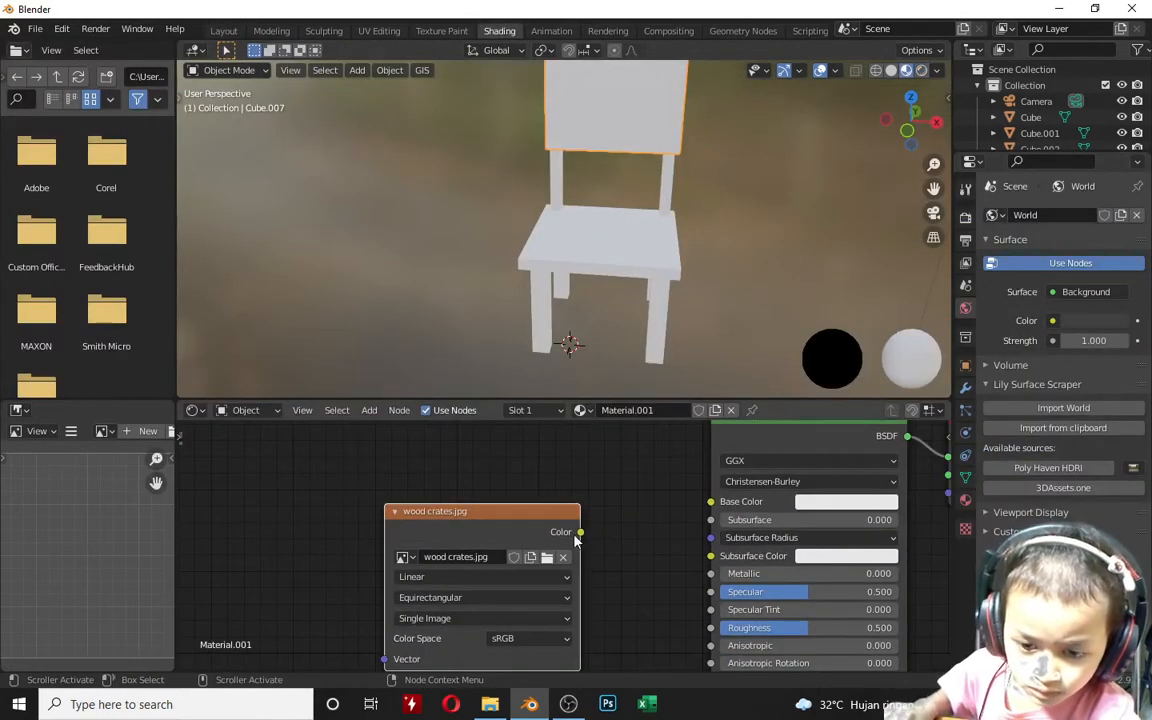
drag(716, 507, 711, 502)
scroll(540, 478, down, 2)
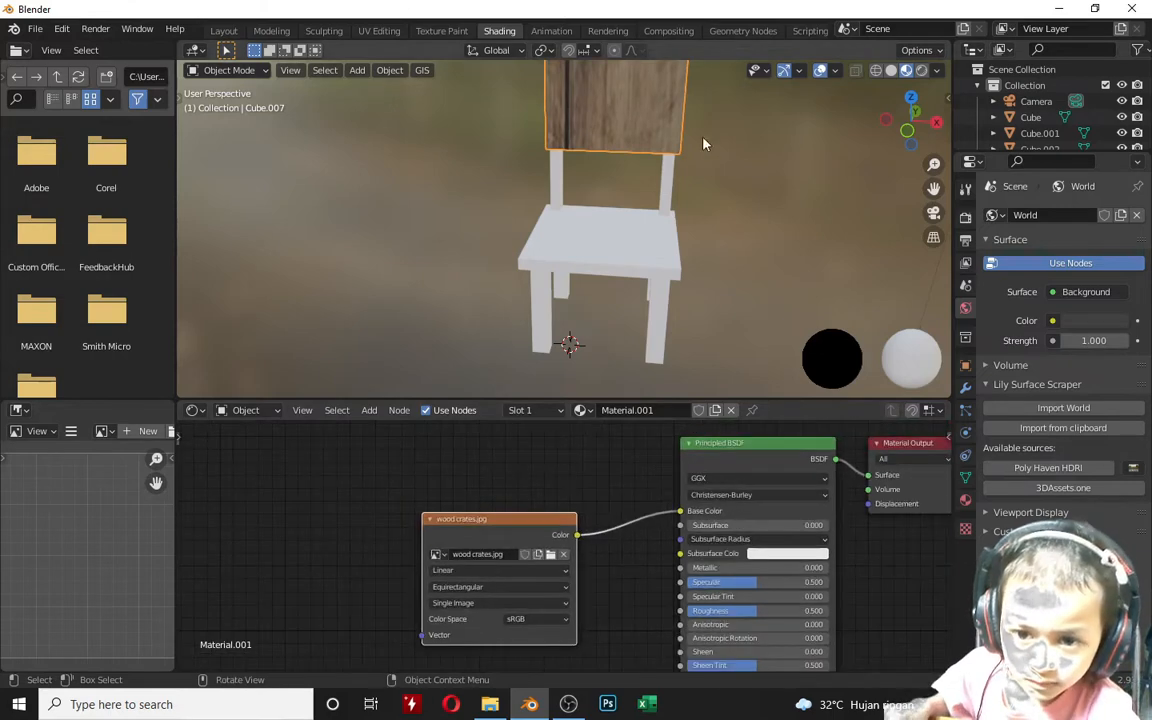
Step: Give the chair's left backrest post a new material and add an Environment Texture node to it
click(560, 185)
click(560, 412)
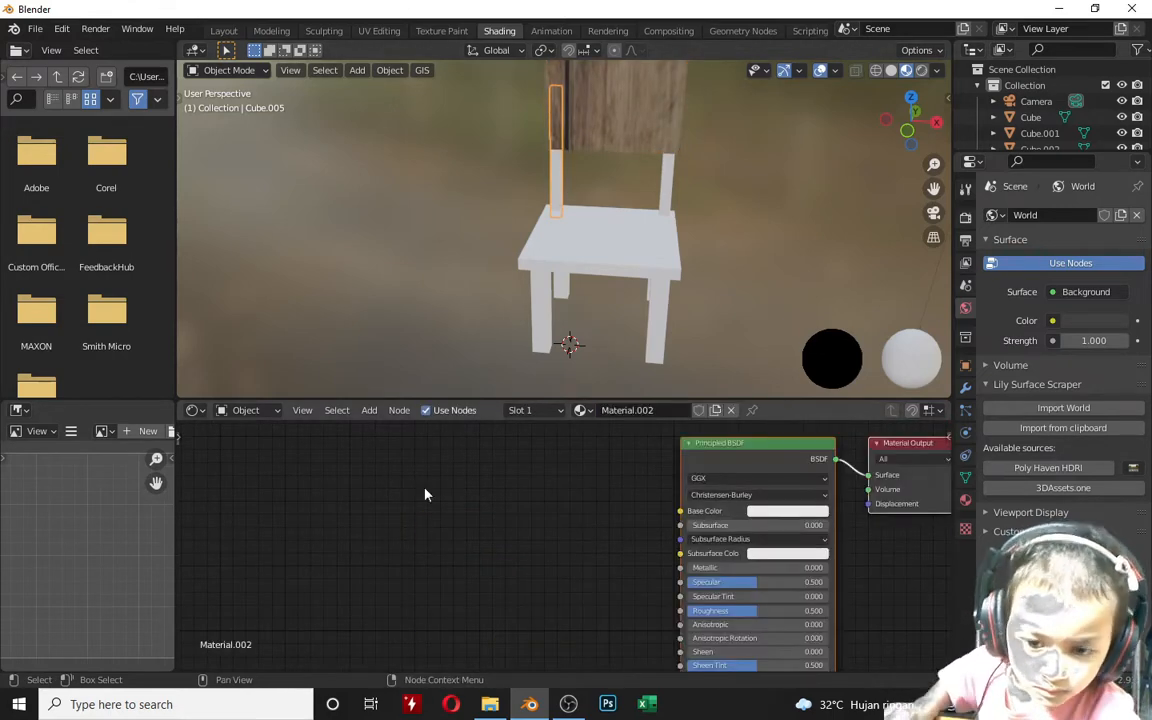
click(363, 413)
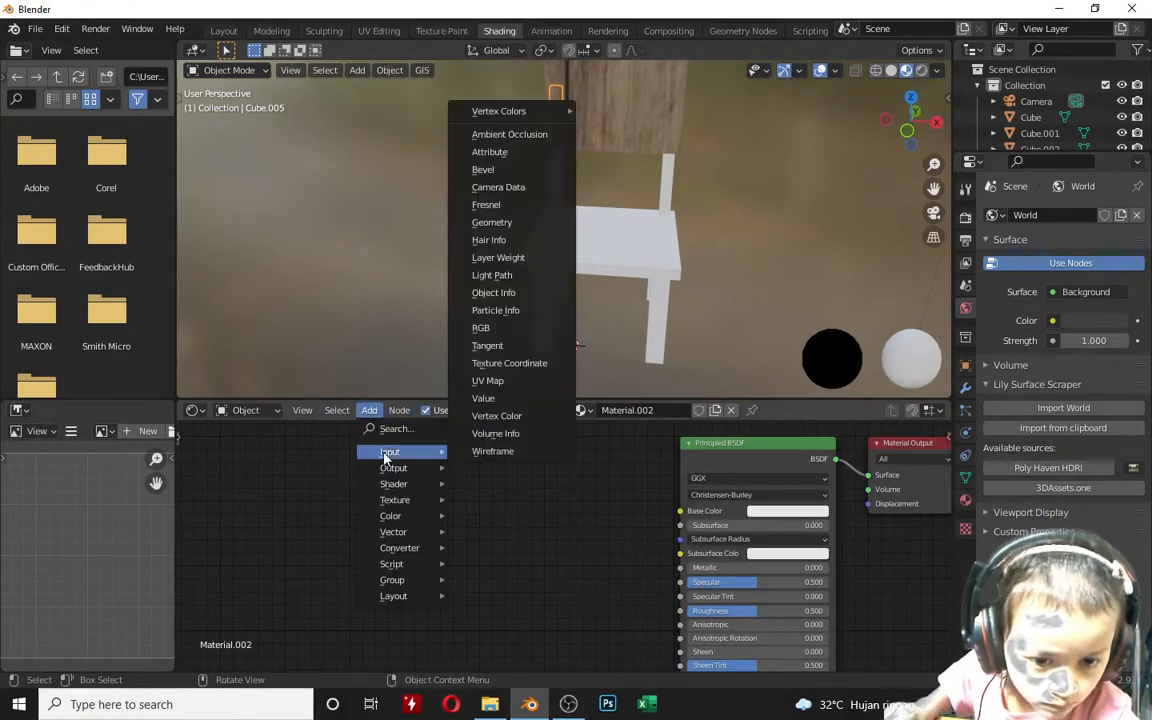
mouse_move(395, 503)
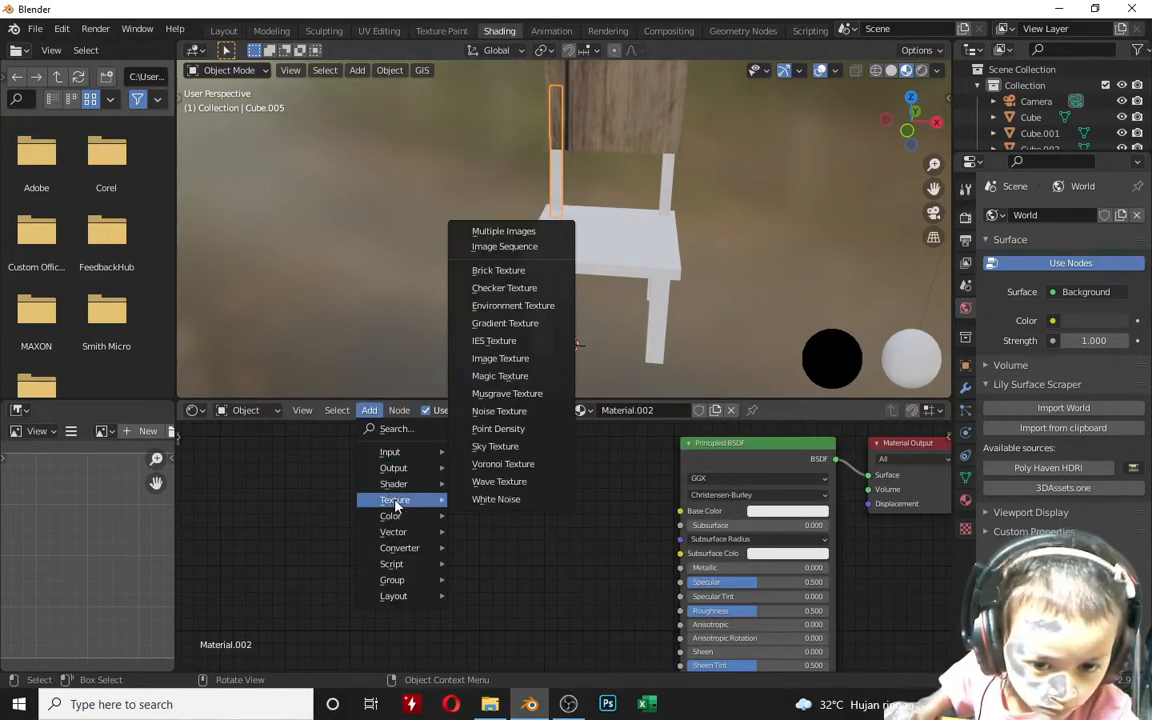
click(513, 305)
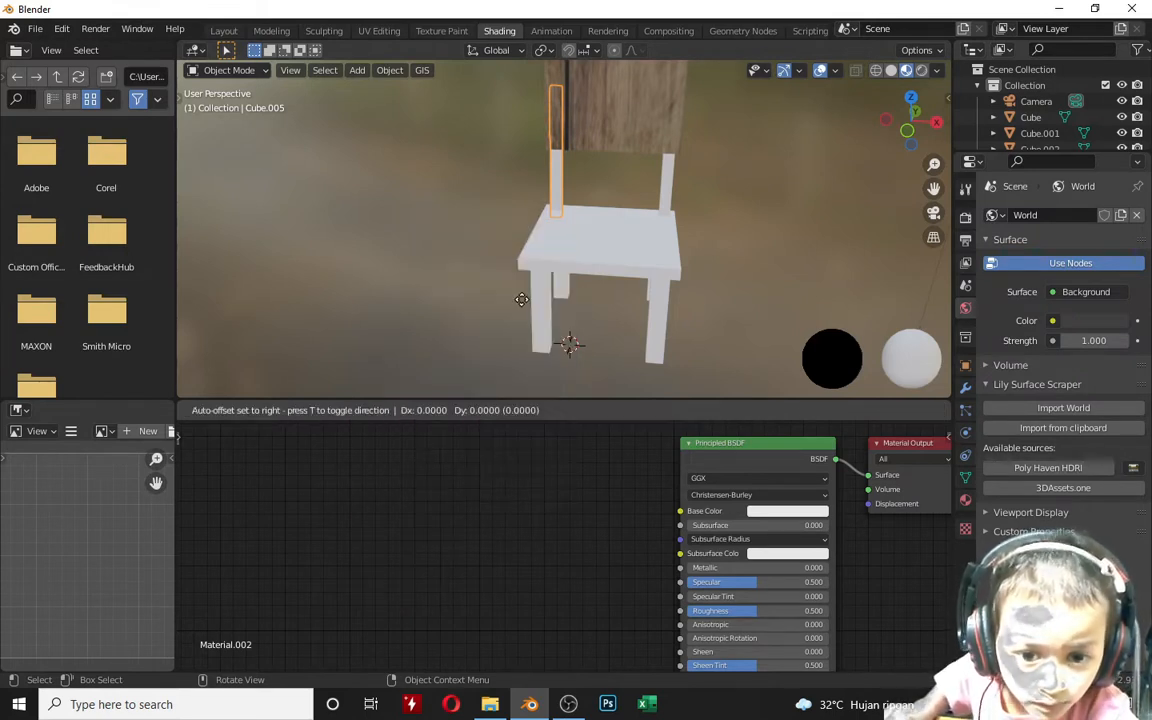
click(405, 483)
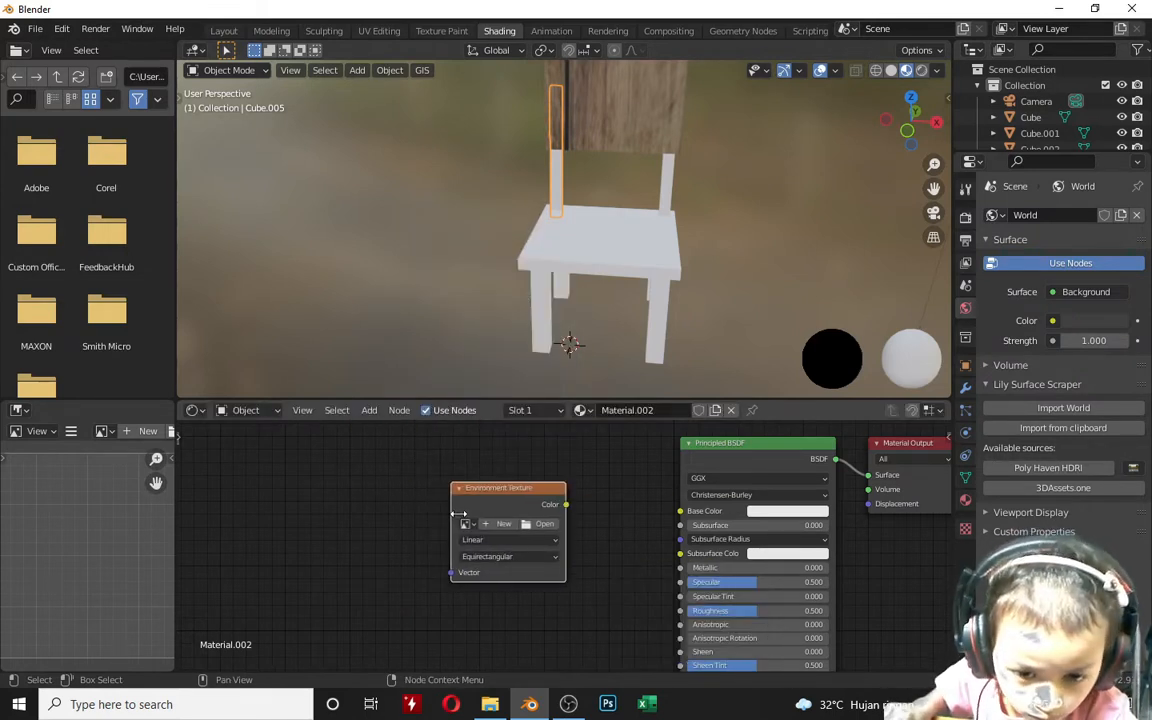
Step: Load wood crates.jpg into the left backrest post's texture node and link its Color output to Base Color
click(542, 524)
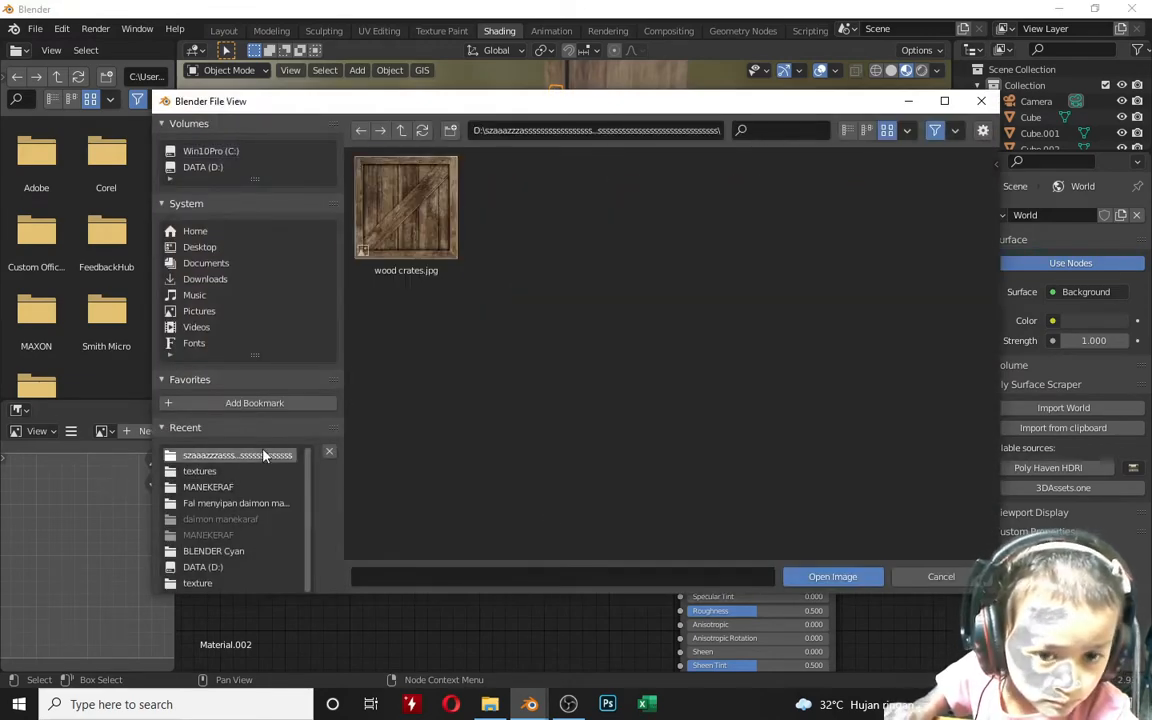
click(405, 207)
click(832, 576)
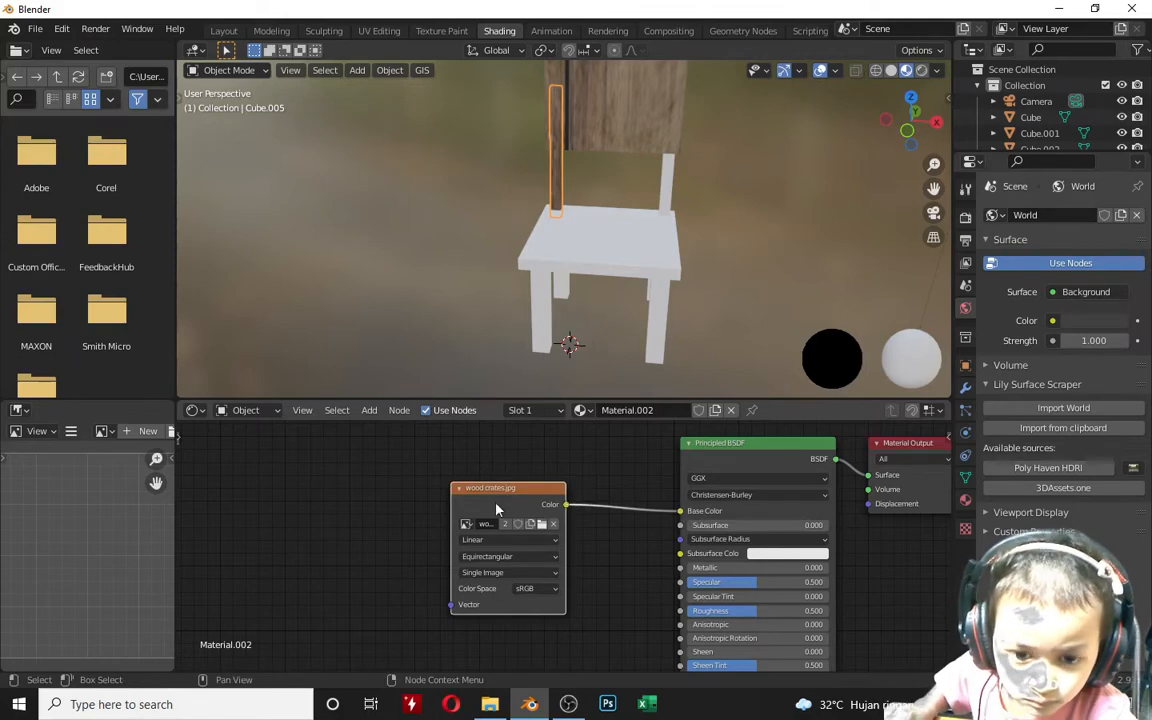
drag(496, 510, 518, 525)
Step: Give the right backrest post a new material and place an Environment Texture node beside its Principled BSDF
click(664, 178)
click(597, 410)
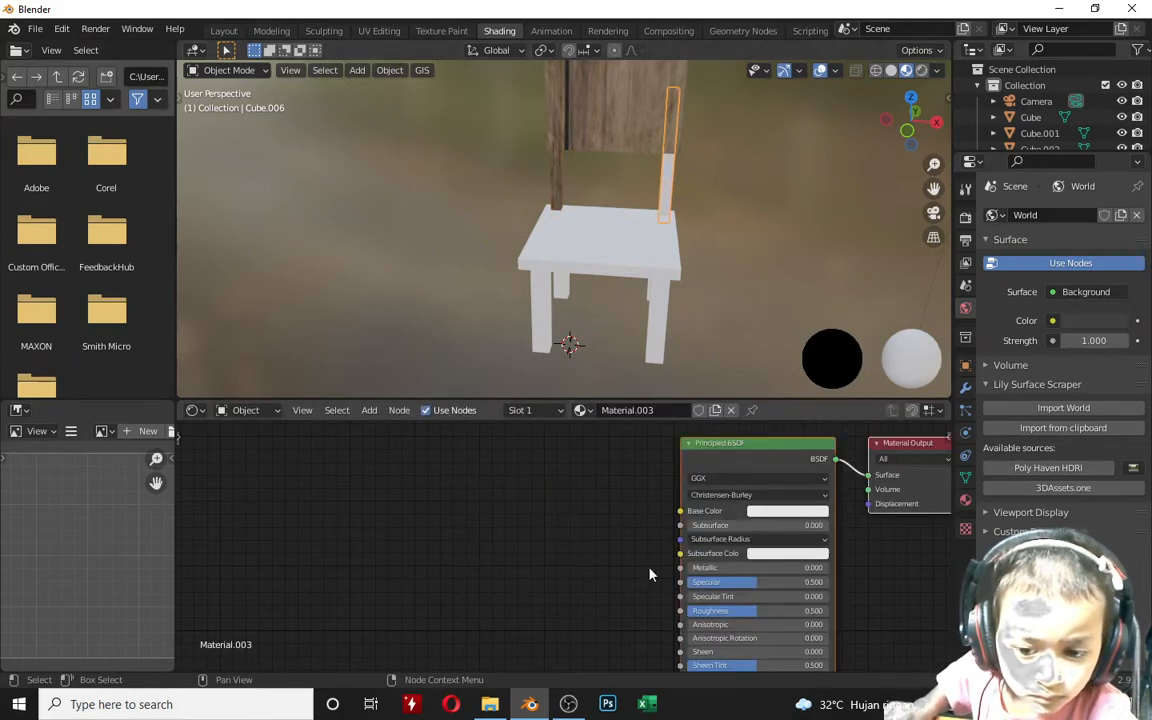
drag(780, 444, 721, 438)
mouse_move(404, 500)
click(543, 303)
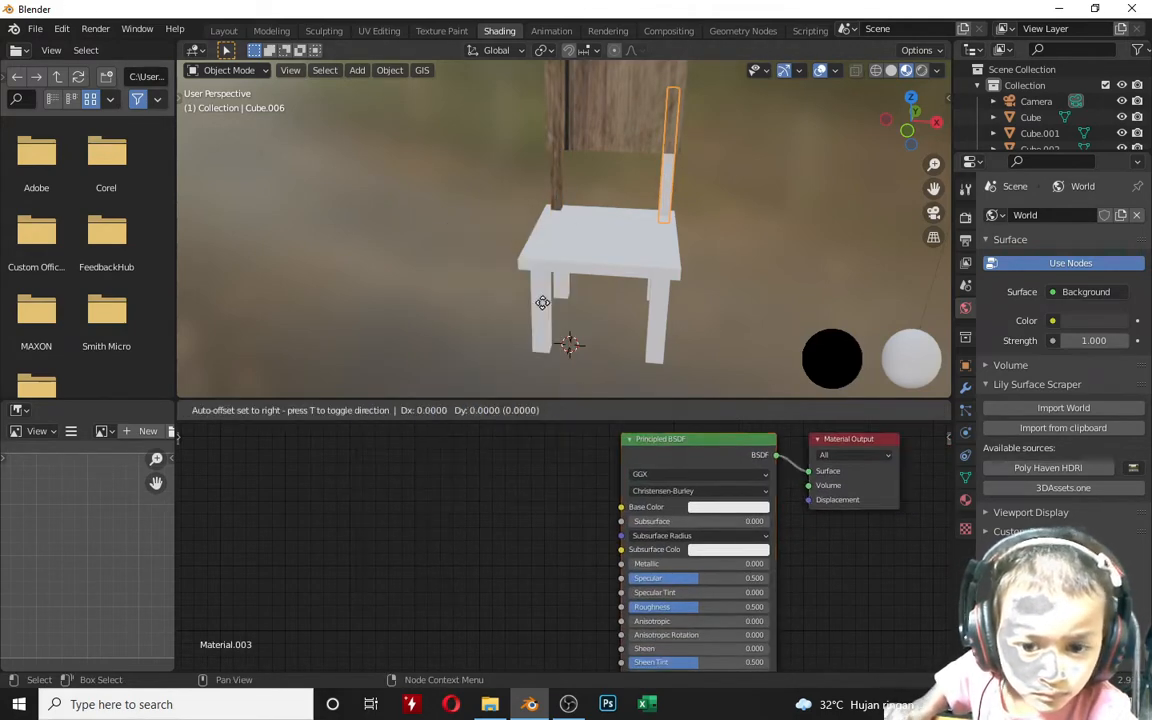
click(423, 486)
drag(444, 504, 421, 508)
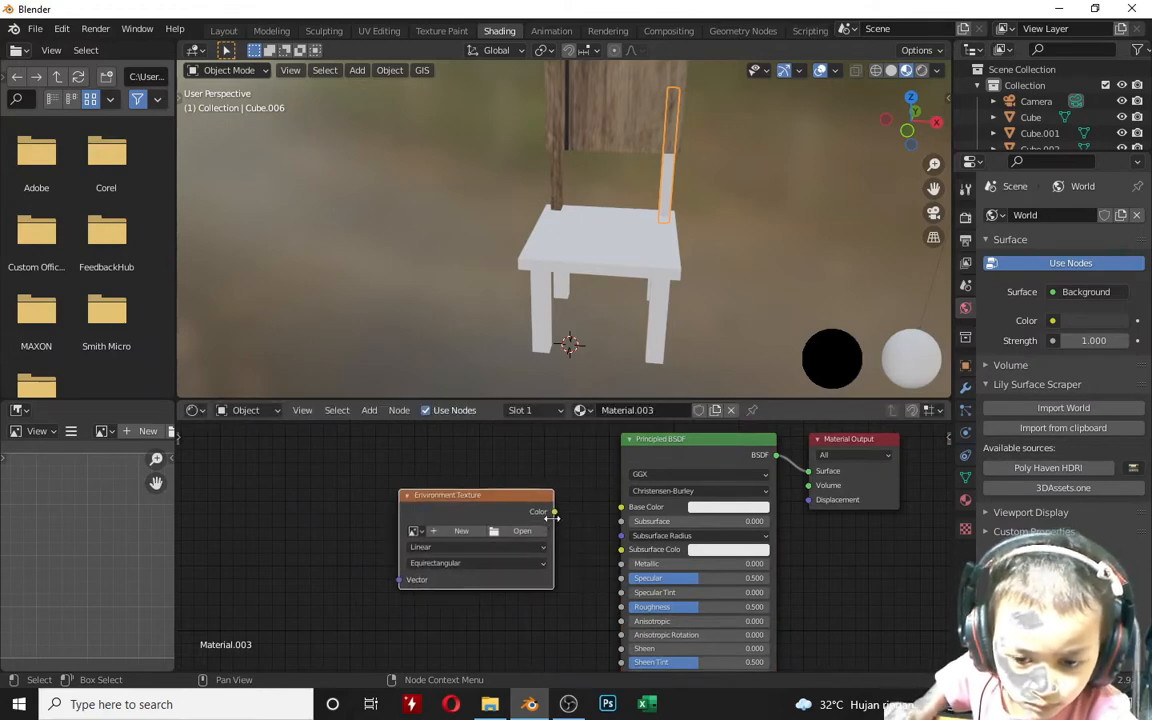
Step: Link the right backrest post's texture Color output to Base Color and load wood crates.jpg into the texture
click(492, 530)
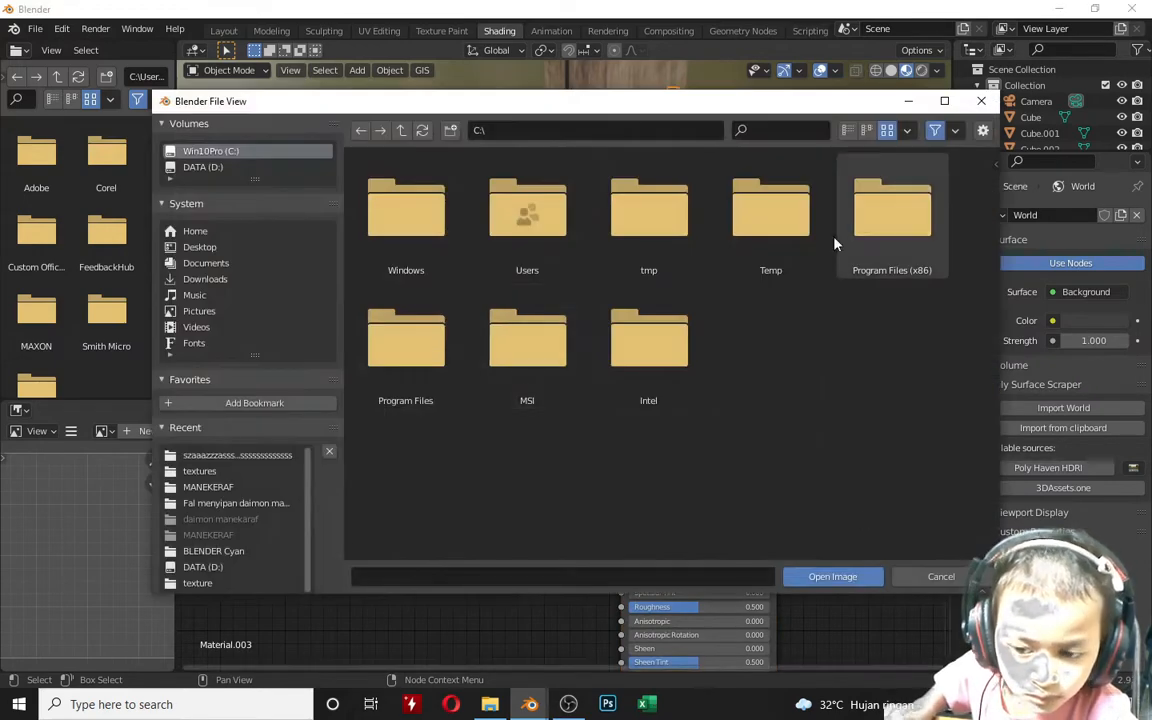
key(Escape)
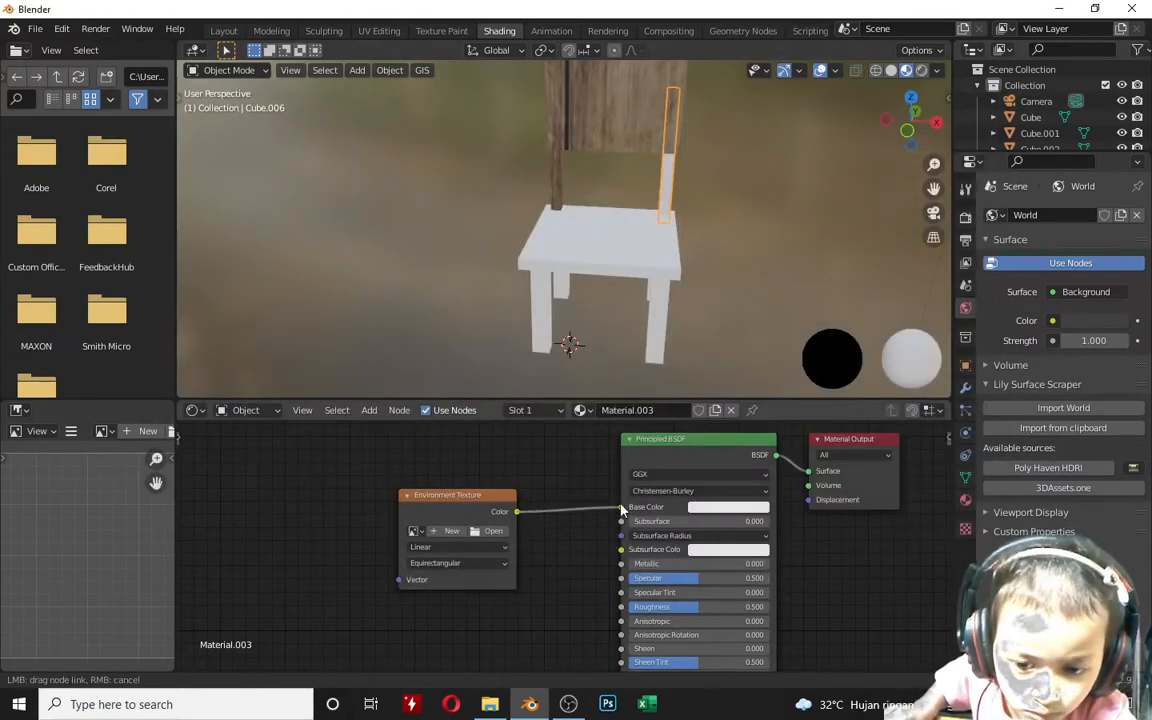
click(493, 531)
click(221, 454)
click(404, 216)
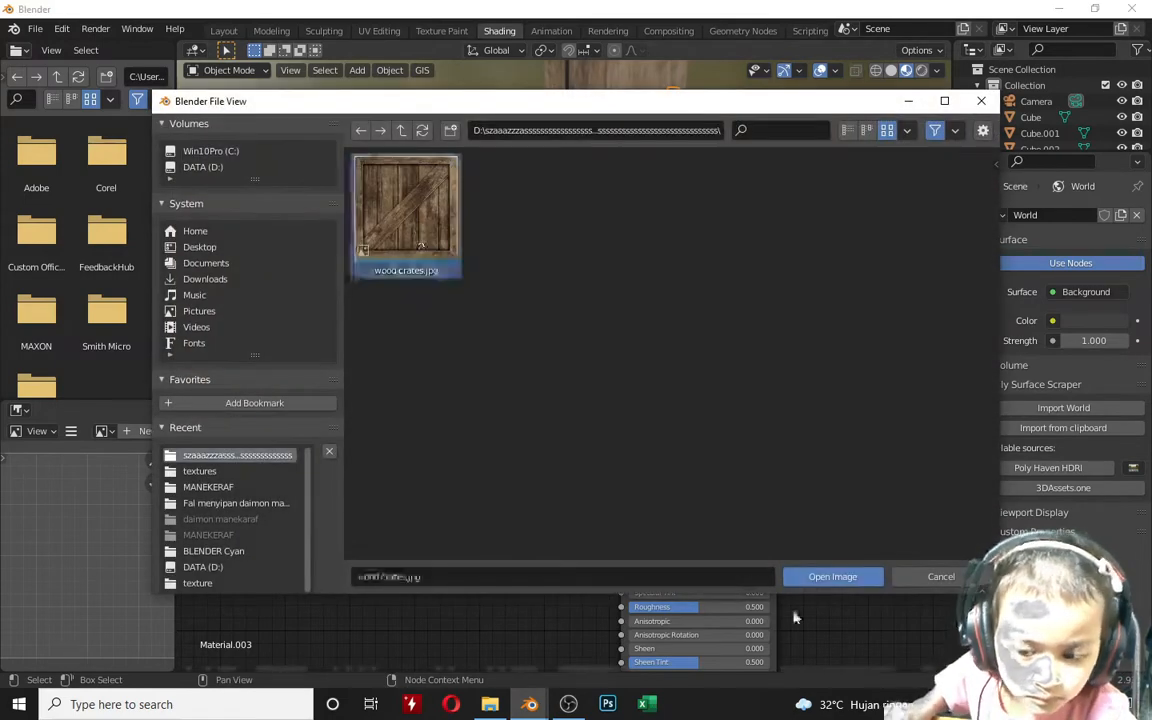
click(831, 576)
Step: Add an Environment Texture node to the chair seat's existing material
click(570, 240)
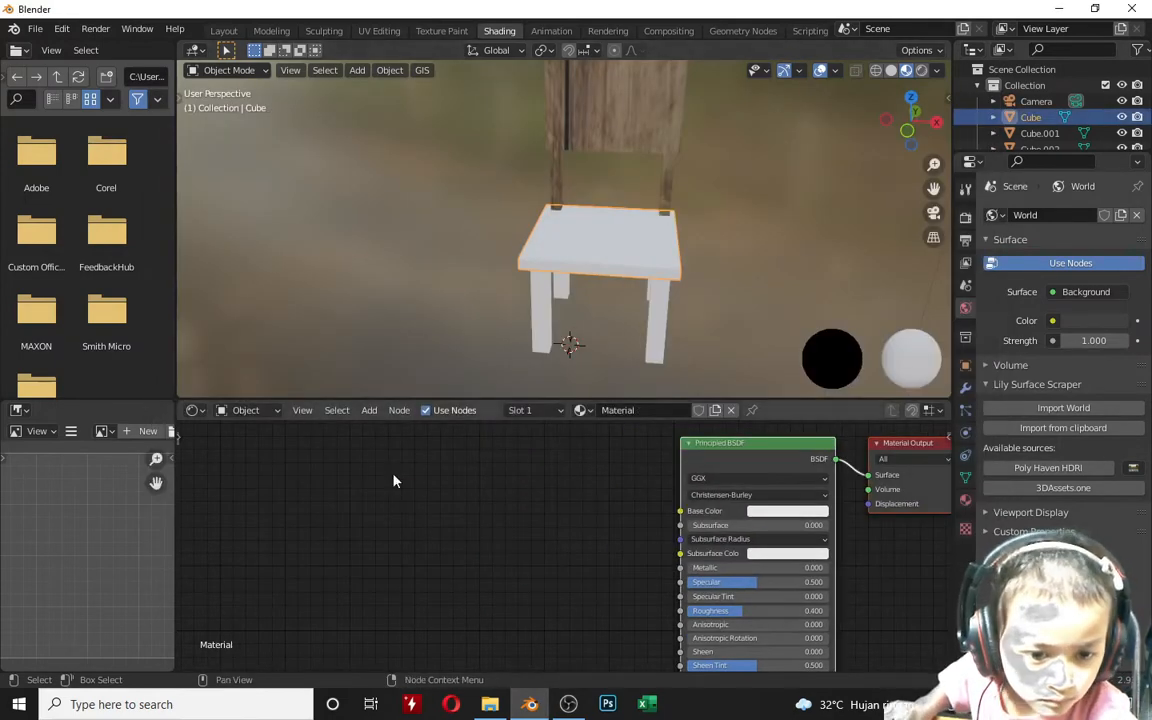
click(490, 357)
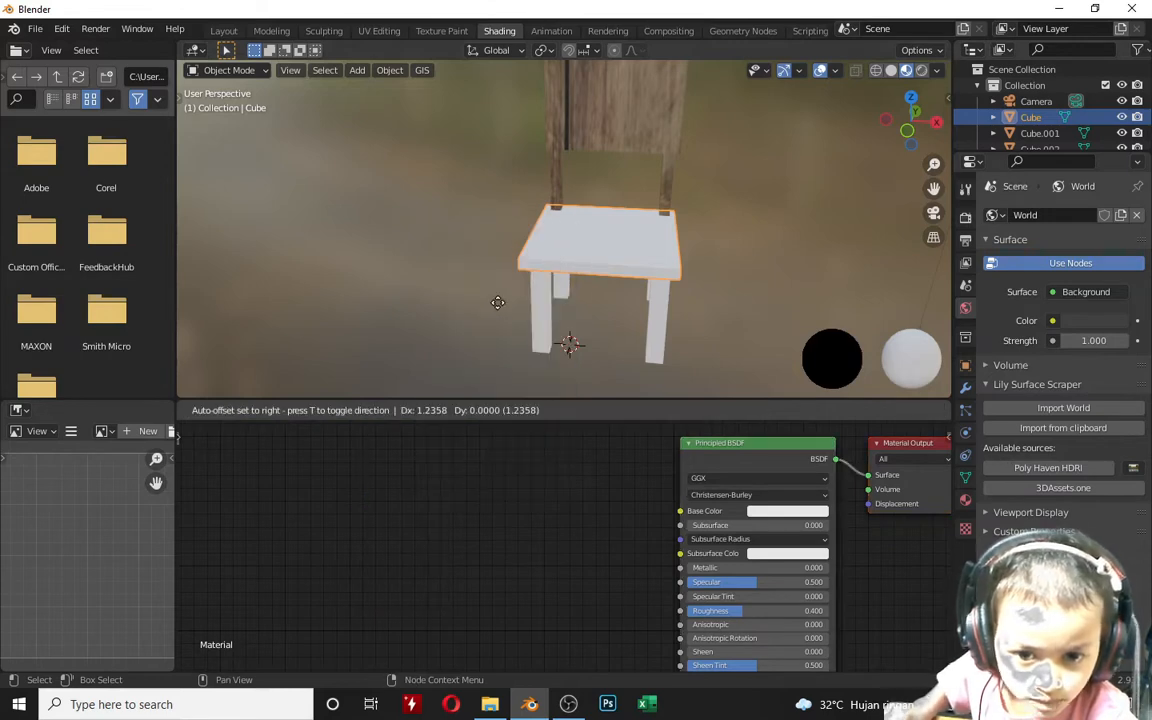
click(474, 506)
Step: Load wood crates.jpg into the seat's texture node and link its Color output to Base Color
click(560, 514)
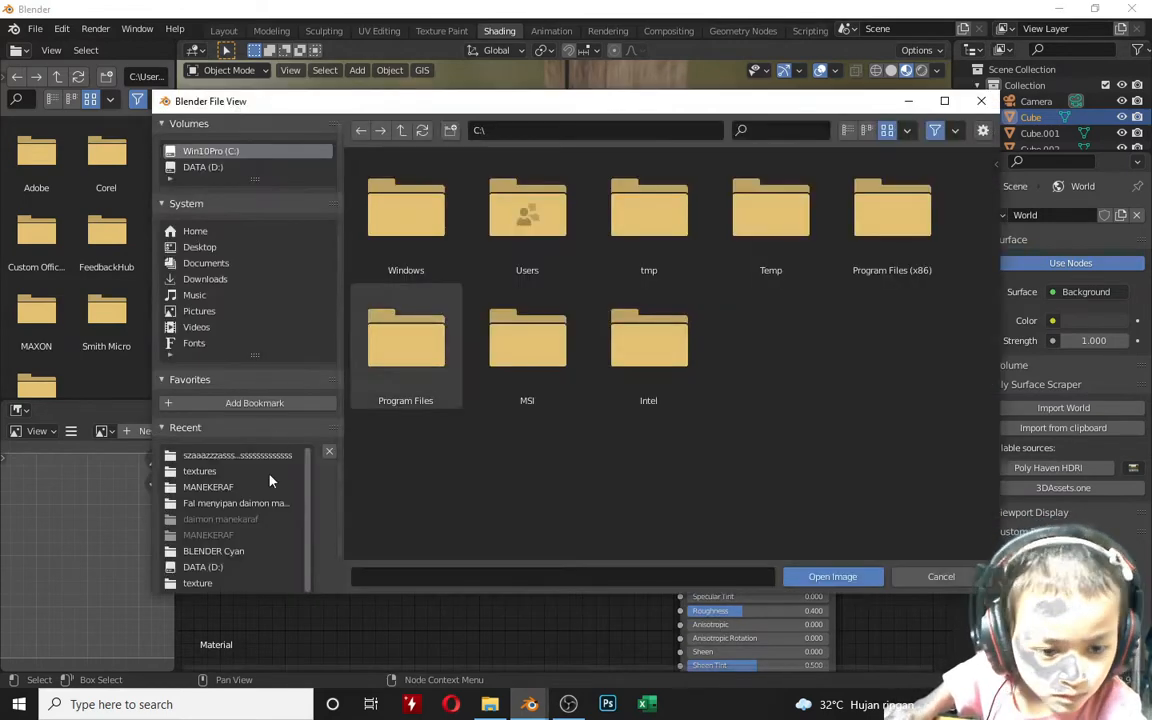
click(221, 454)
click(404, 216)
click(820, 577)
drag(678, 511, 680, 511)
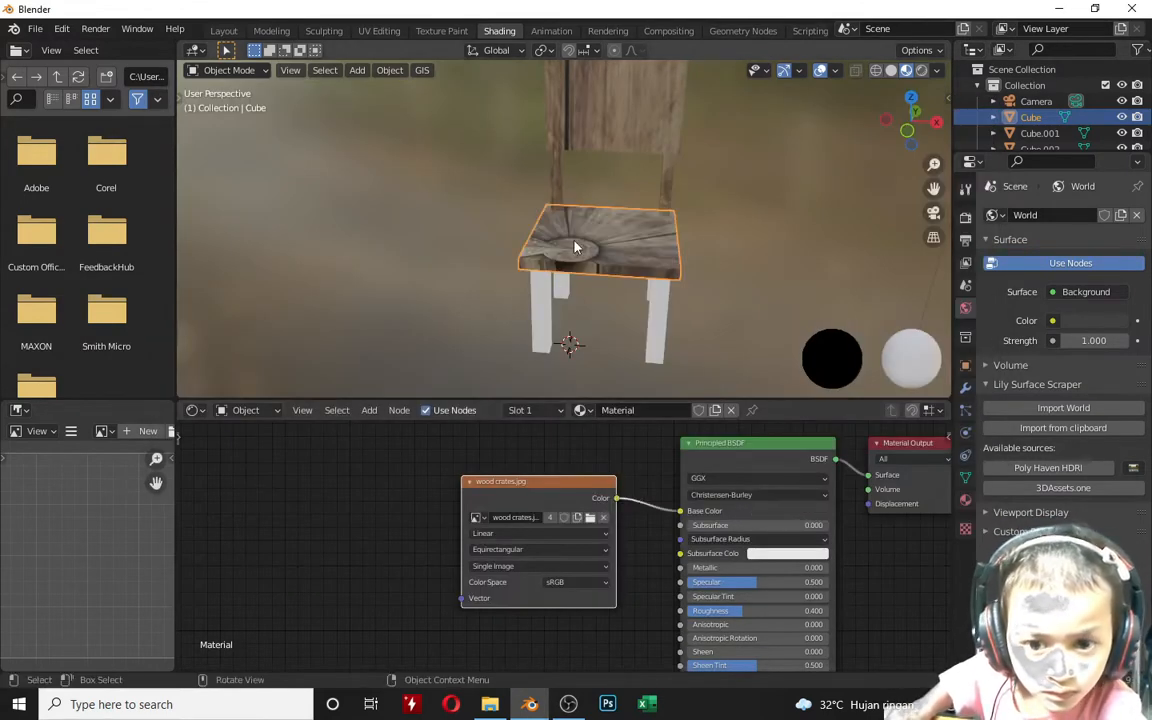
Step: Give the front left leg a new material and add an Environment Texture node to it
click(535, 322)
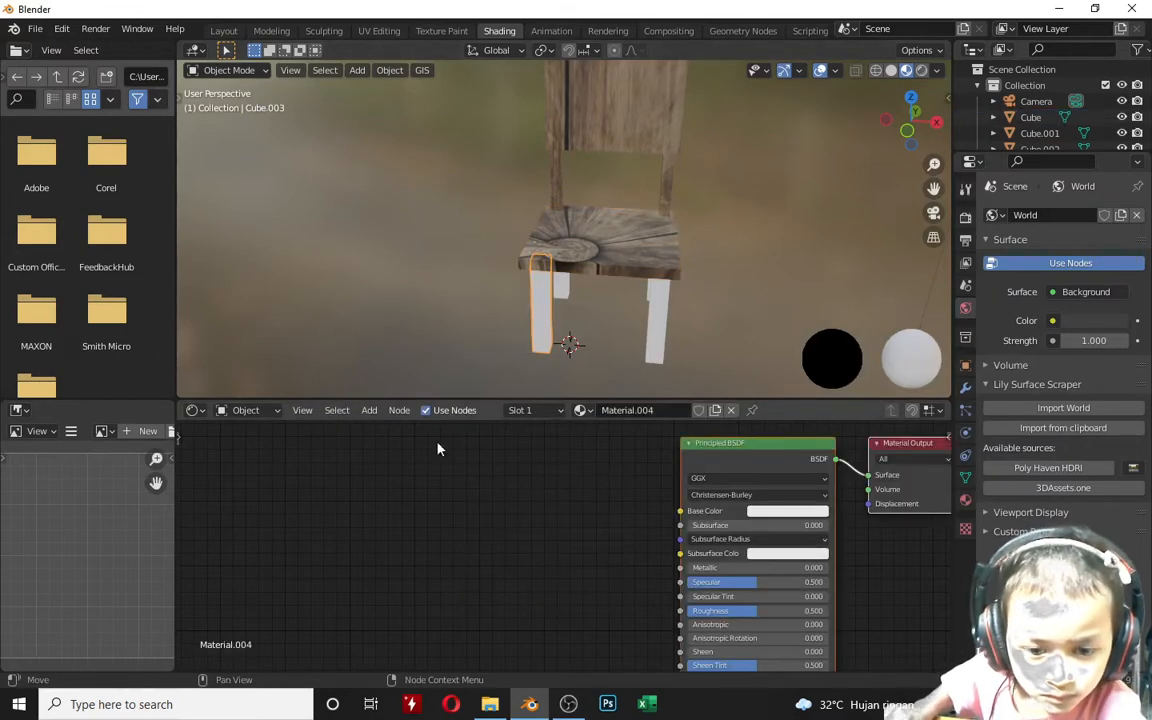
mouse_move(400, 499)
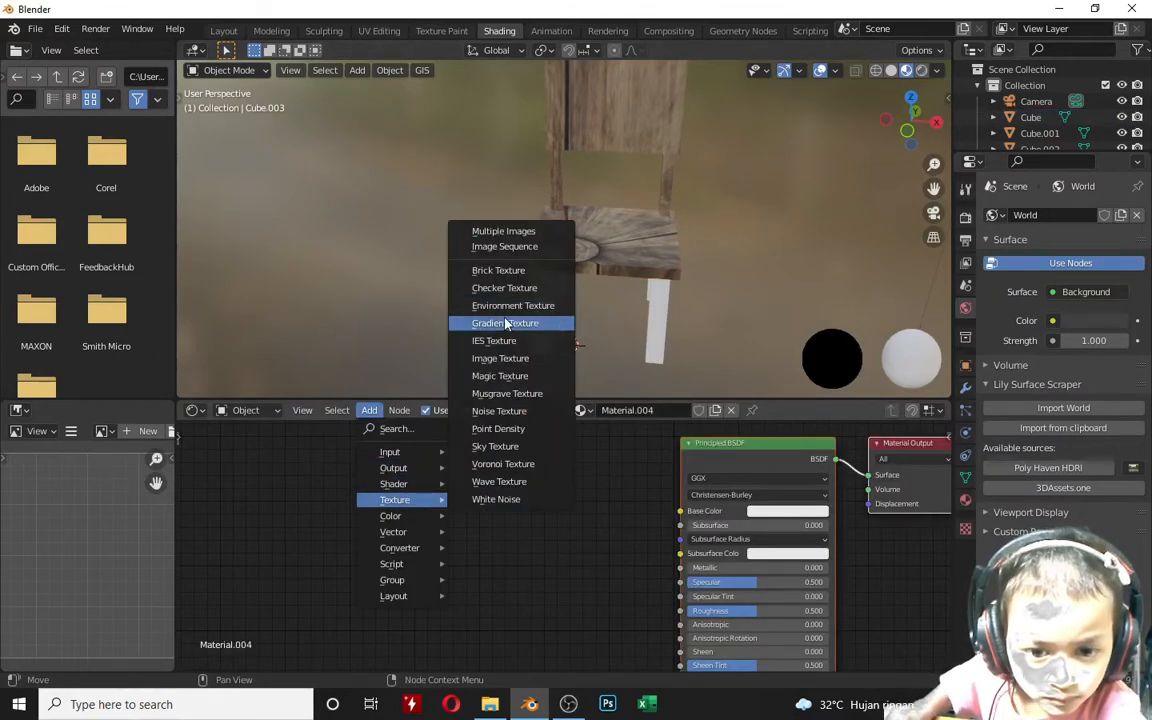
click(500, 358)
click(530, 490)
Step: Load wood crates.jpg into the front left leg's texture node and link its Color output to Base Color
click(556, 517)
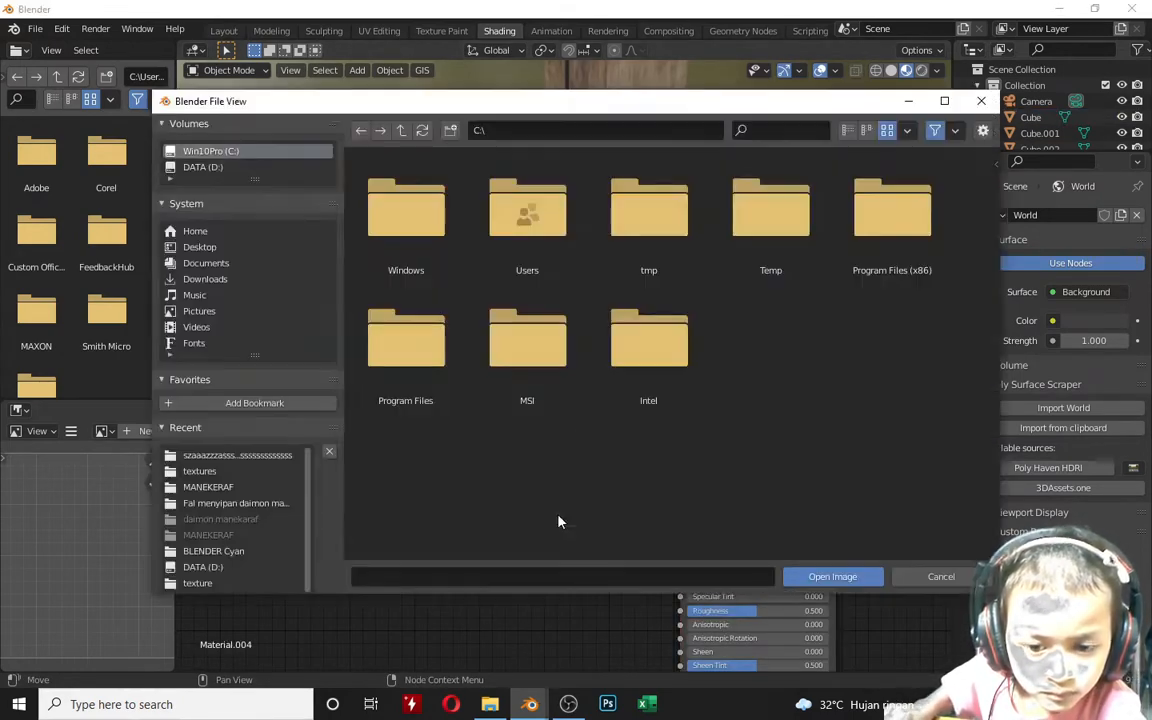
click(832, 577)
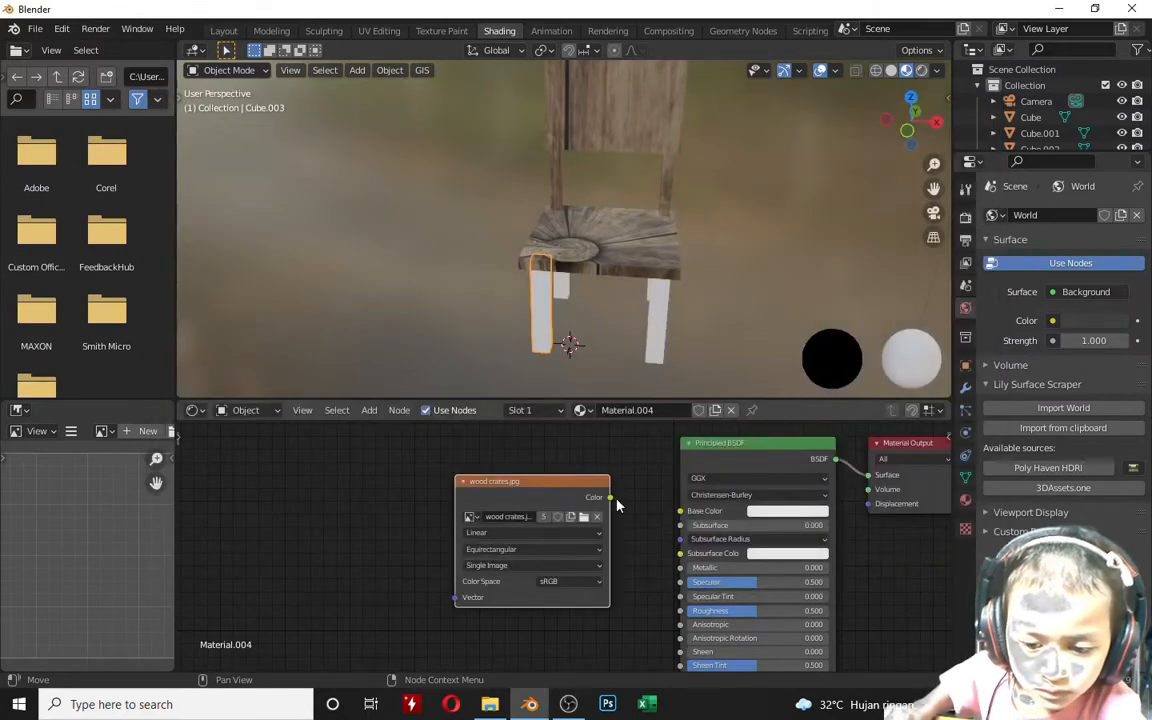
drag(683, 525, 680, 511)
Step: Select the three untextured legs with the front right leg active and create a new material
click(561, 262)
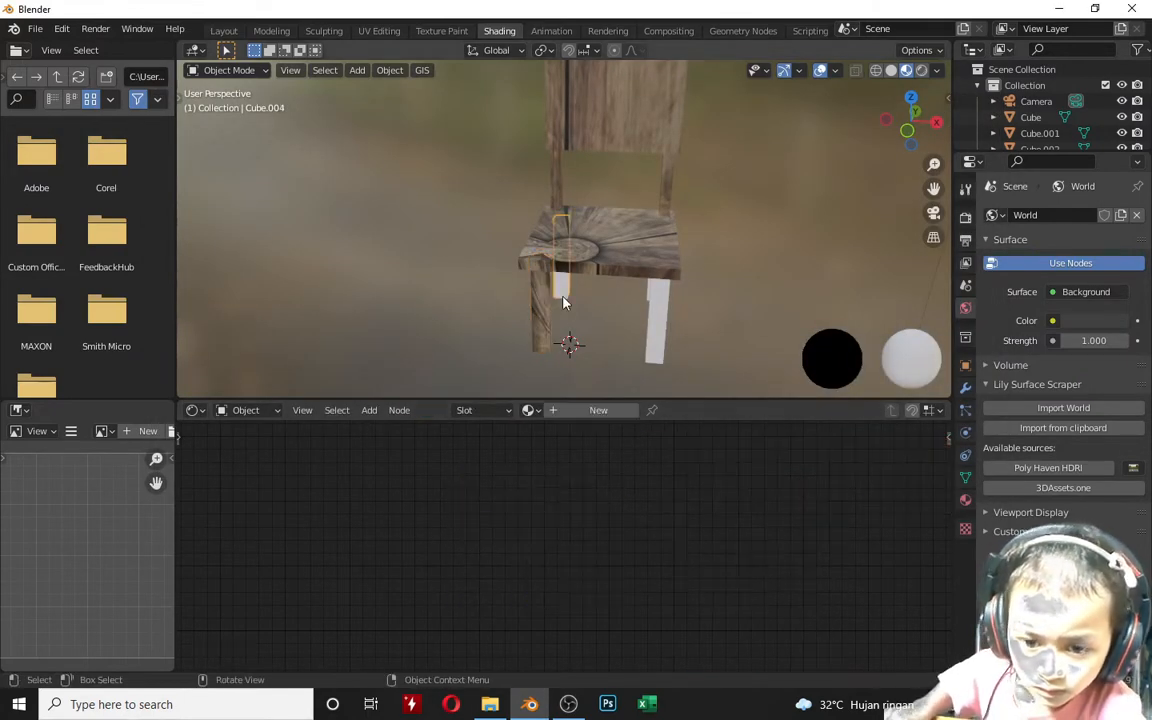
shift+click(650, 292)
shift+click(655, 306)
click(600, 410)
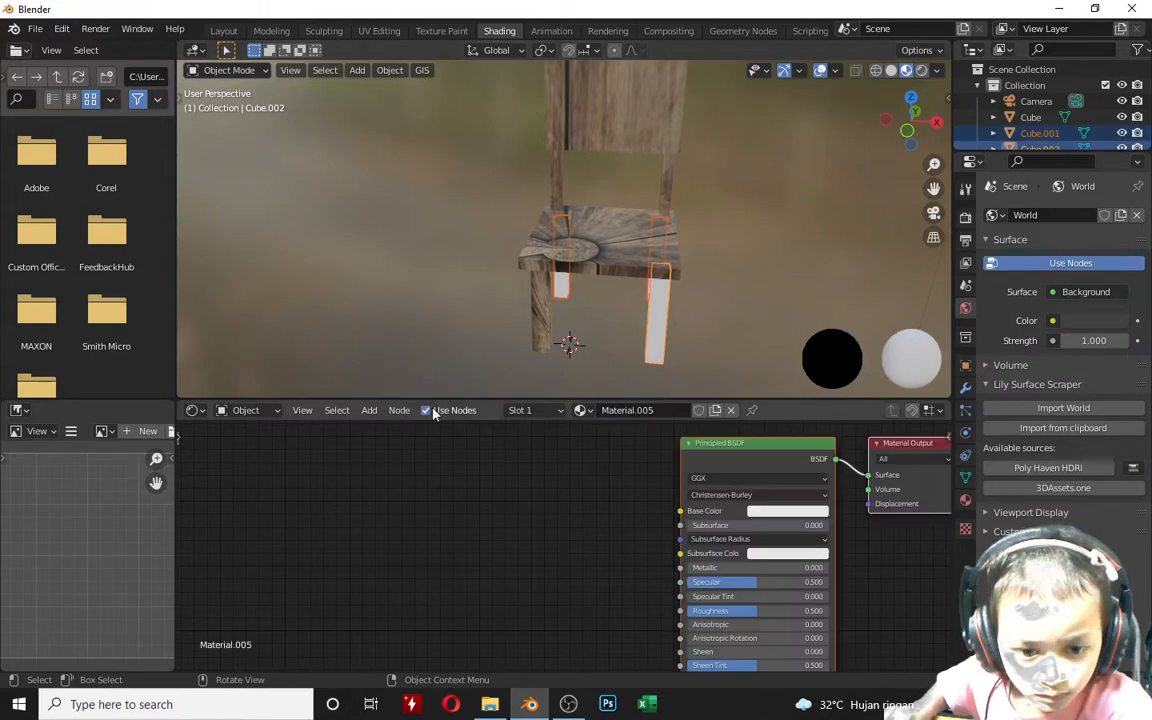
Step: Add an Environment Texture node beside the Principled BSDF in the front right leg's material
click(369, 410)
click(395, 428)
key(Escape)
click(369, 410)
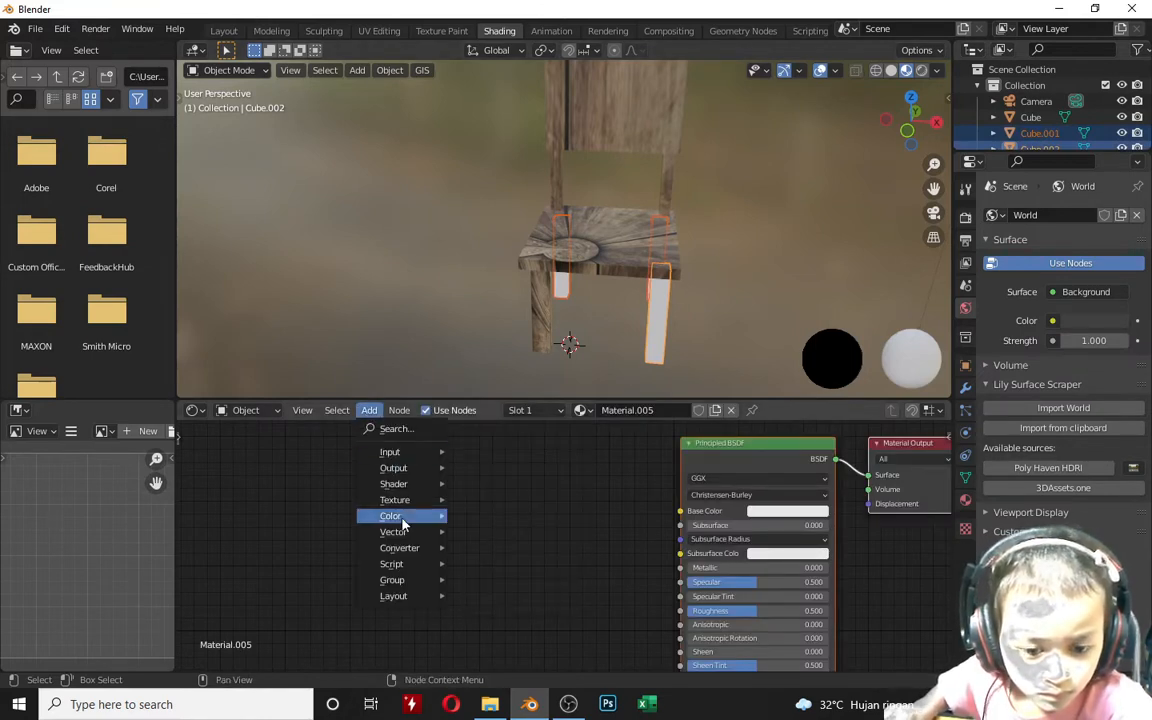
mouse_move(394, 499)
click(506, 312)
click(610, 518)
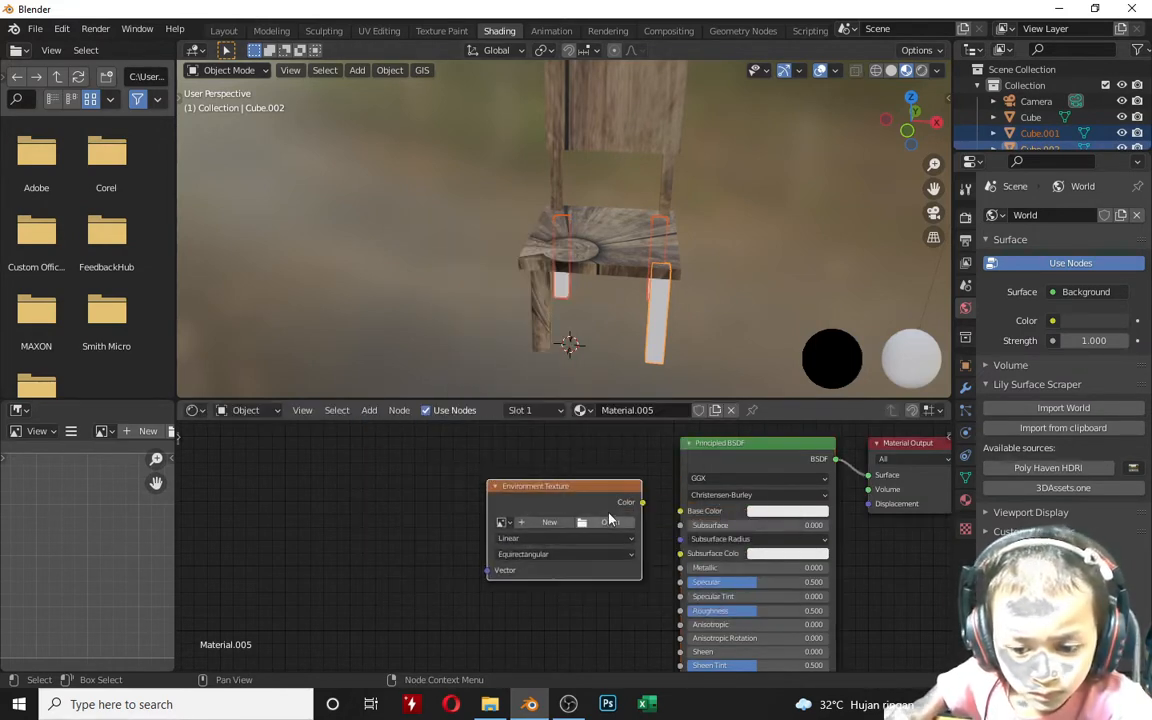
Step: Load wood crates.jpg into the front right leg's texture node and link its Color output to Base Color
click(610, 522)
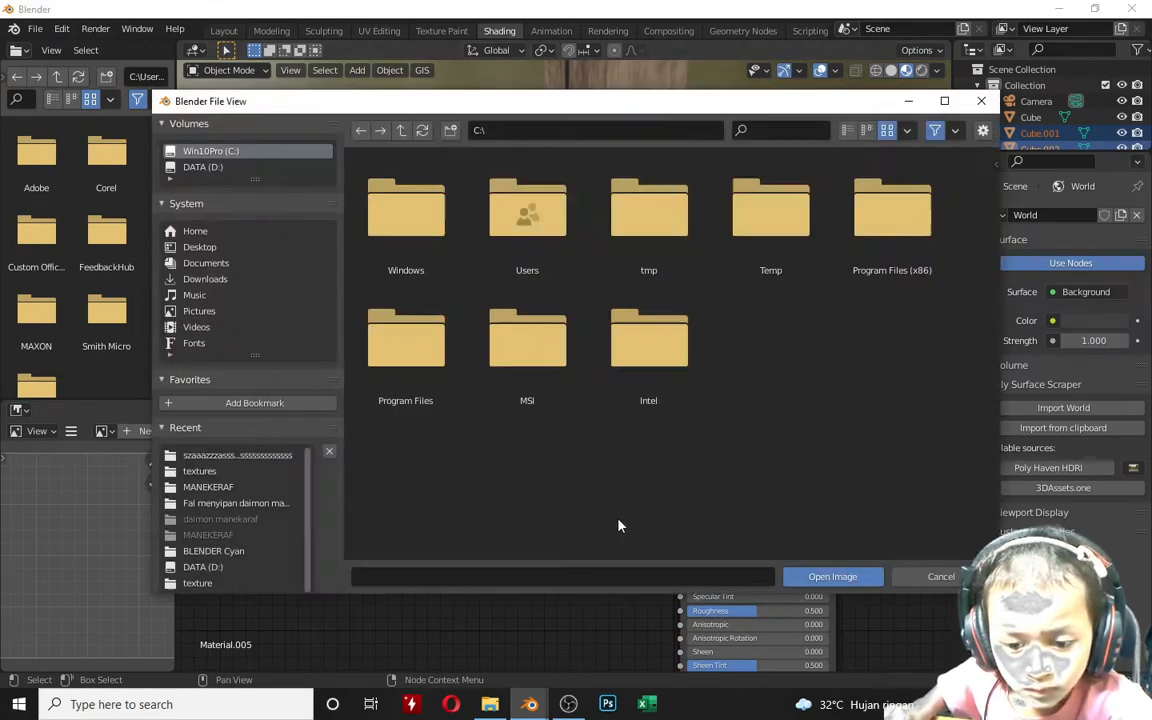
click(232, 455)
click(820, 579)
Step: Give the rear left leg a new material and add an Environment Texture node to it
click(577, 296)
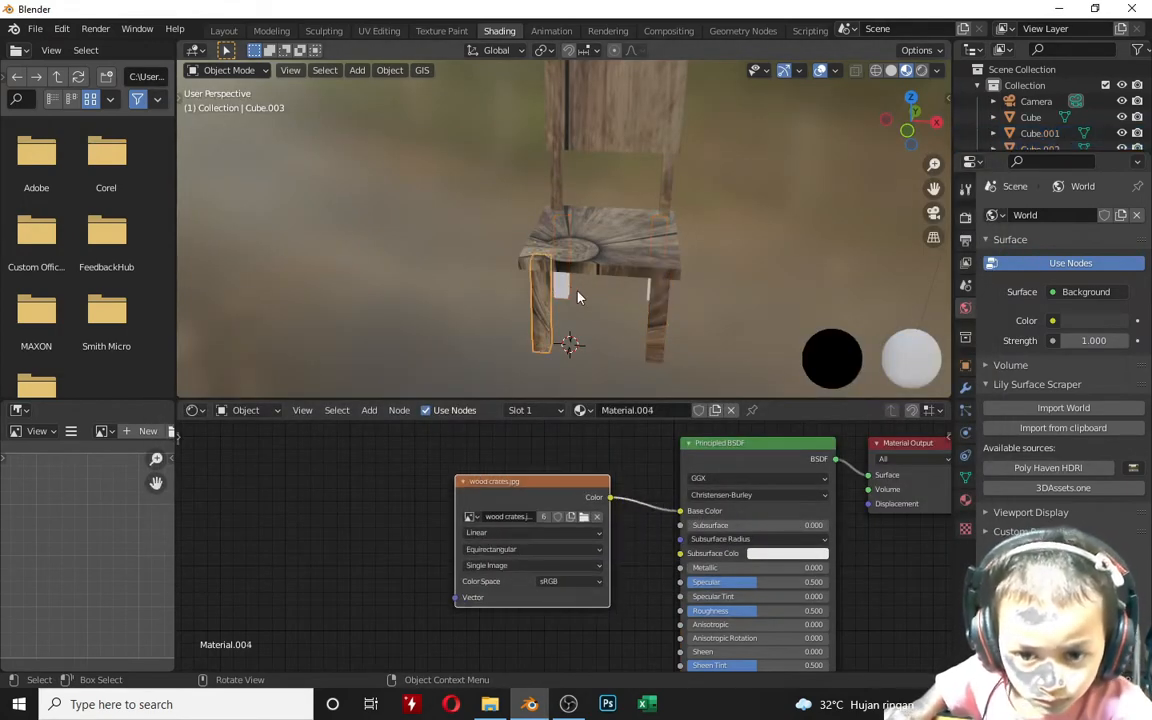
click(568, 288)
click(637, 410)
middle_drag(692, 578, 643, 549)
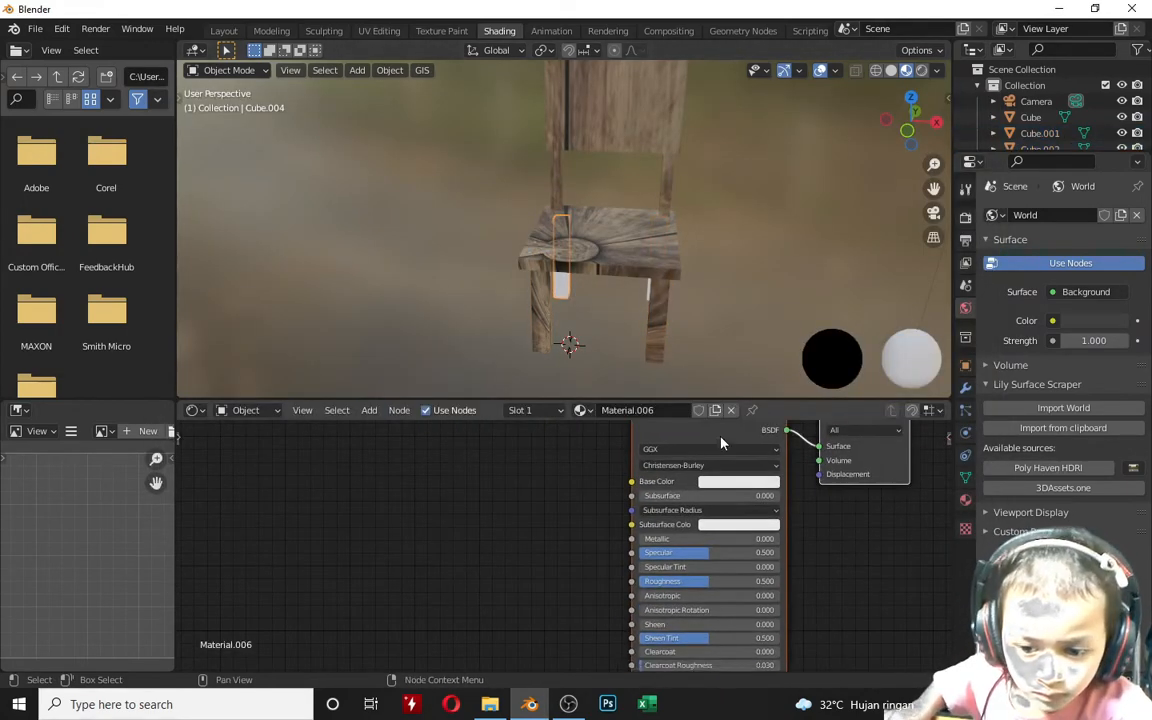
middle_drag(721, 443, 707, 454)
mouse_move(404, 510)
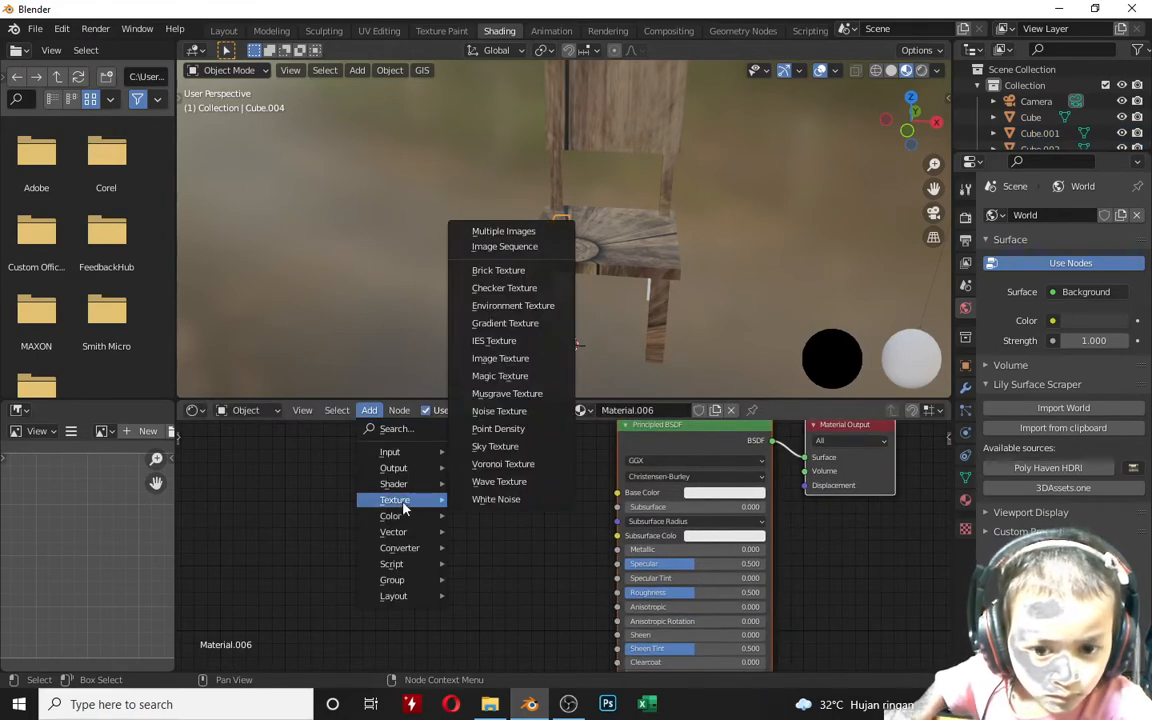
click(516, 309)
click(472, 472)
Step: Load wood crates.jpg into the rear left leg's texture node and link its Color output to Base Color
click(523, 520)
click(215, 455)
click(405, 215)
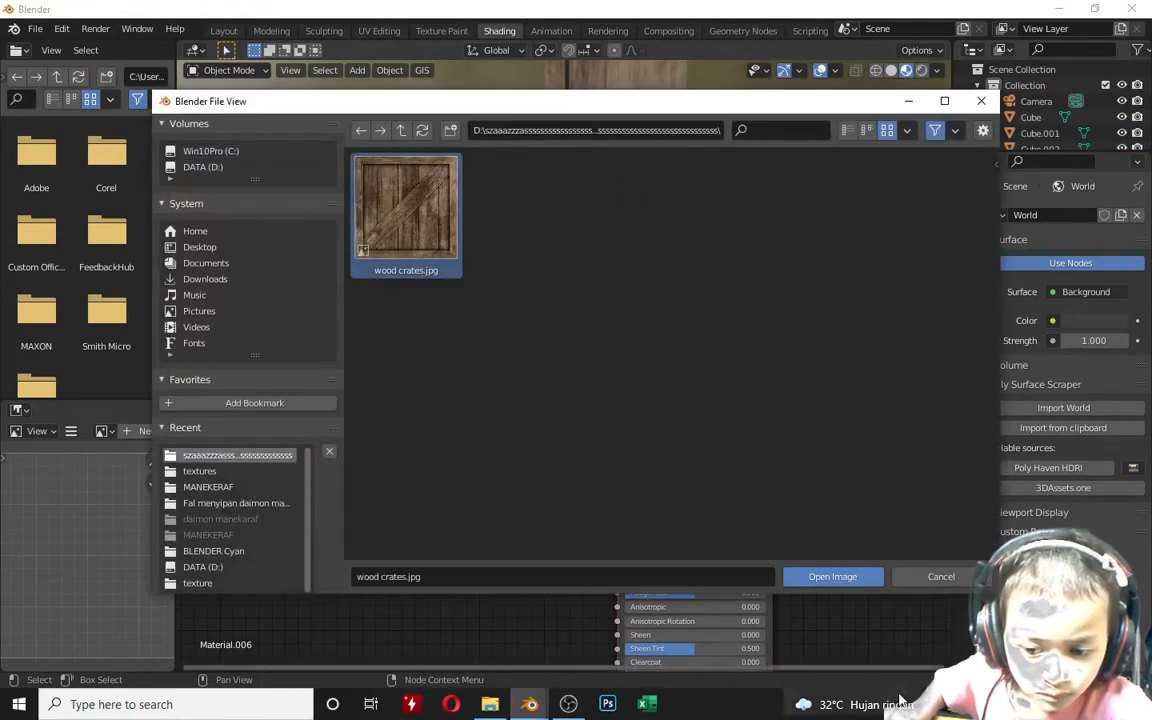
click(832, 576)
drag(617, 492, 618, 493)
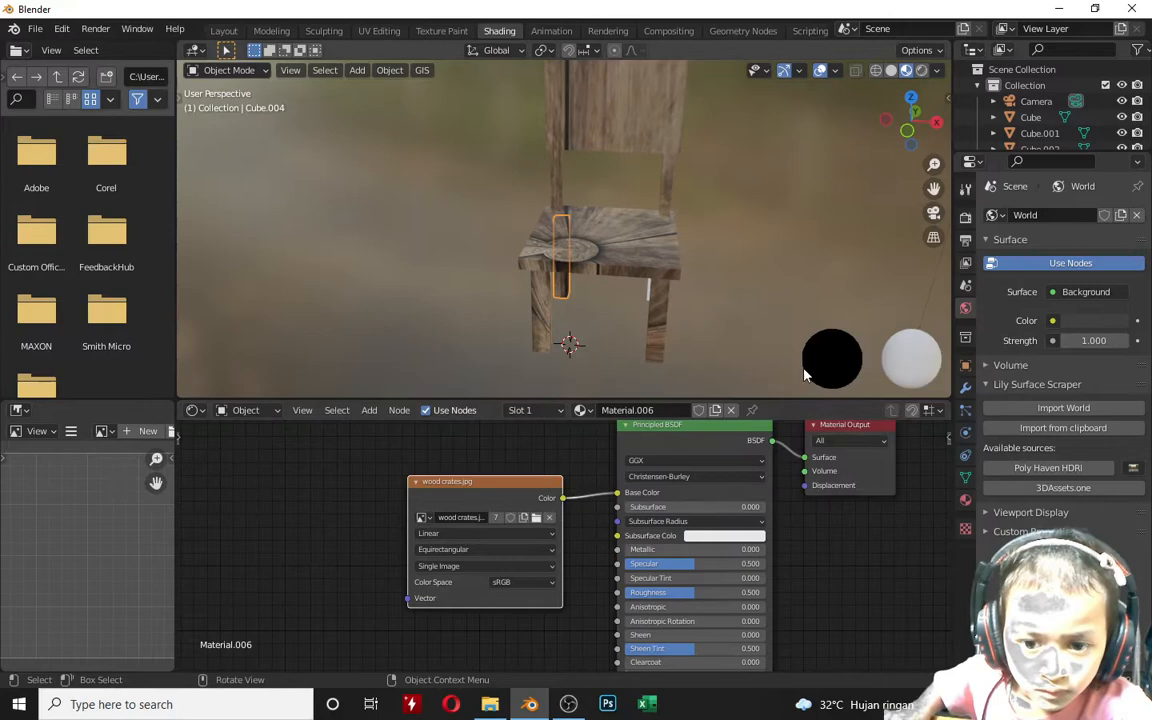
Step: Give the rear right leg a new material and add an Environment Texture node to it
click(650, 285)
middle_drag(760, 451, 708, 454)
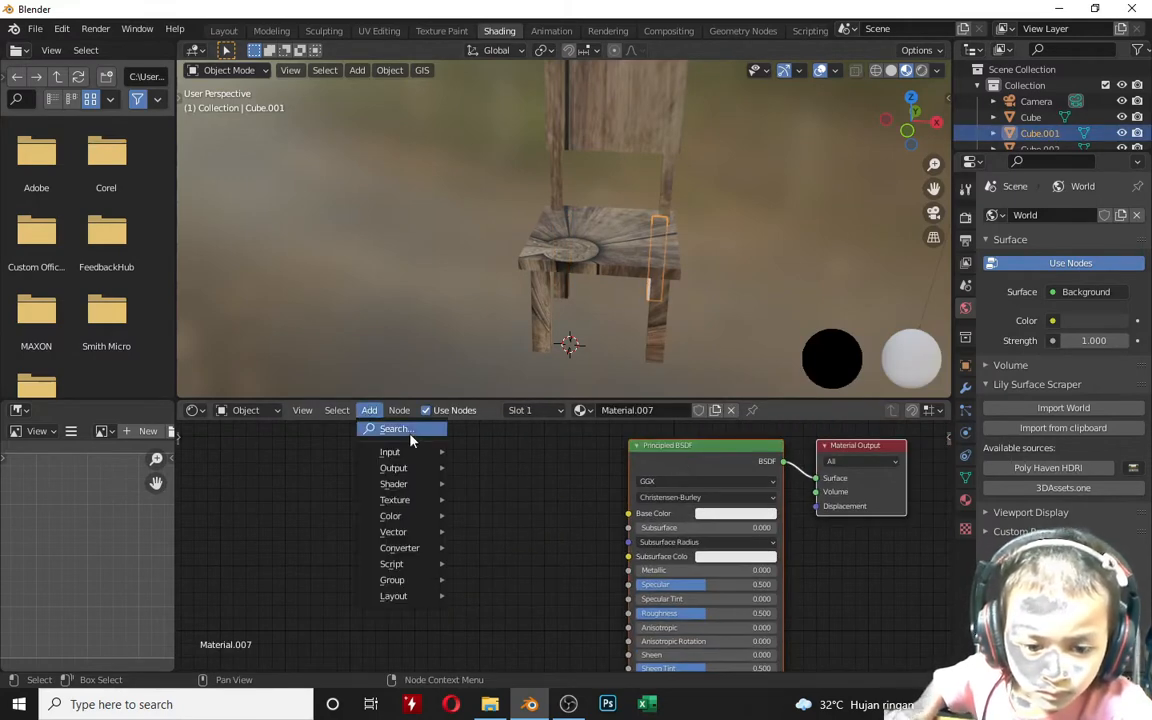
mouse_move(412, 499)
click(509, 306)
click(444, 501)
Step: Load wood crates.jpg into the rear right leg's texture node and link its Color output to Base Color
click(548, 545)
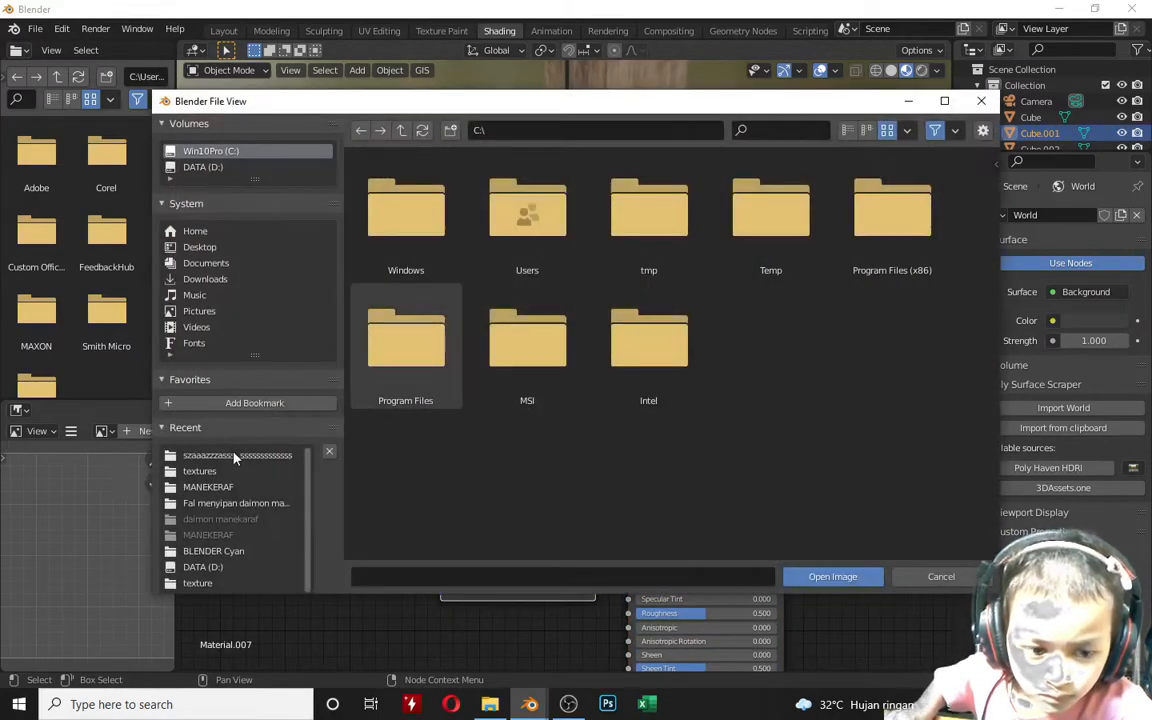
click(235, 457)
click(406, 210)
click(833, 576)
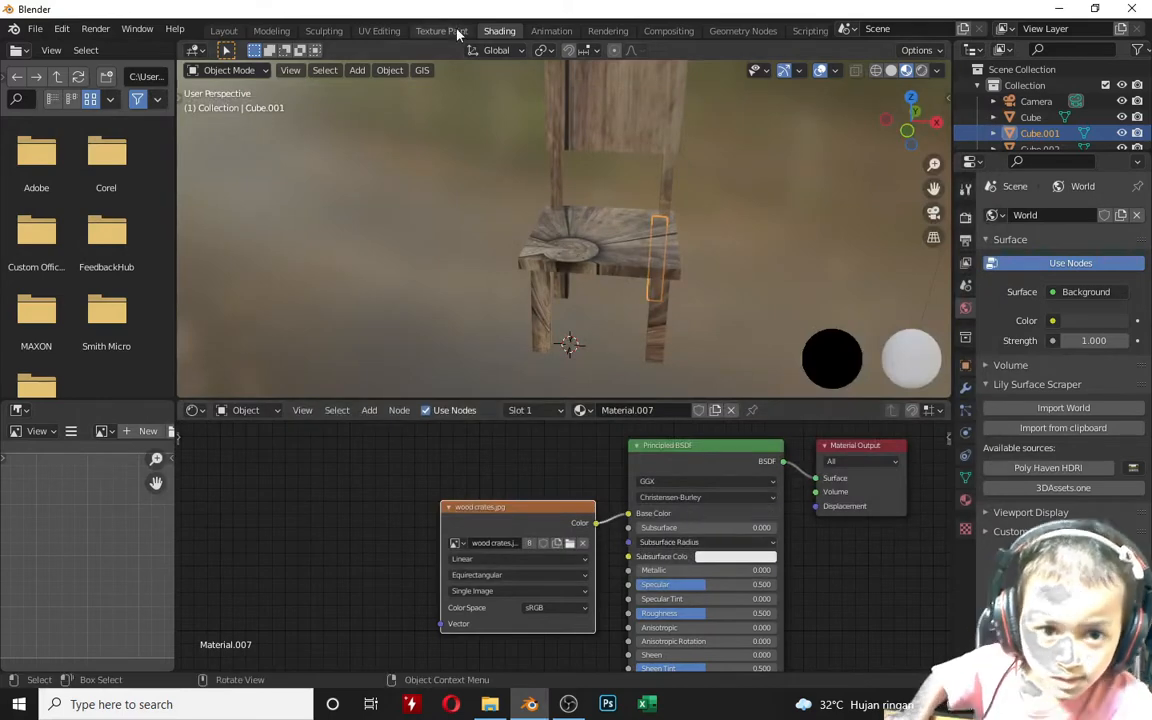
Step: Return to the Layout workspace to show the textured chair
click(224, 31)
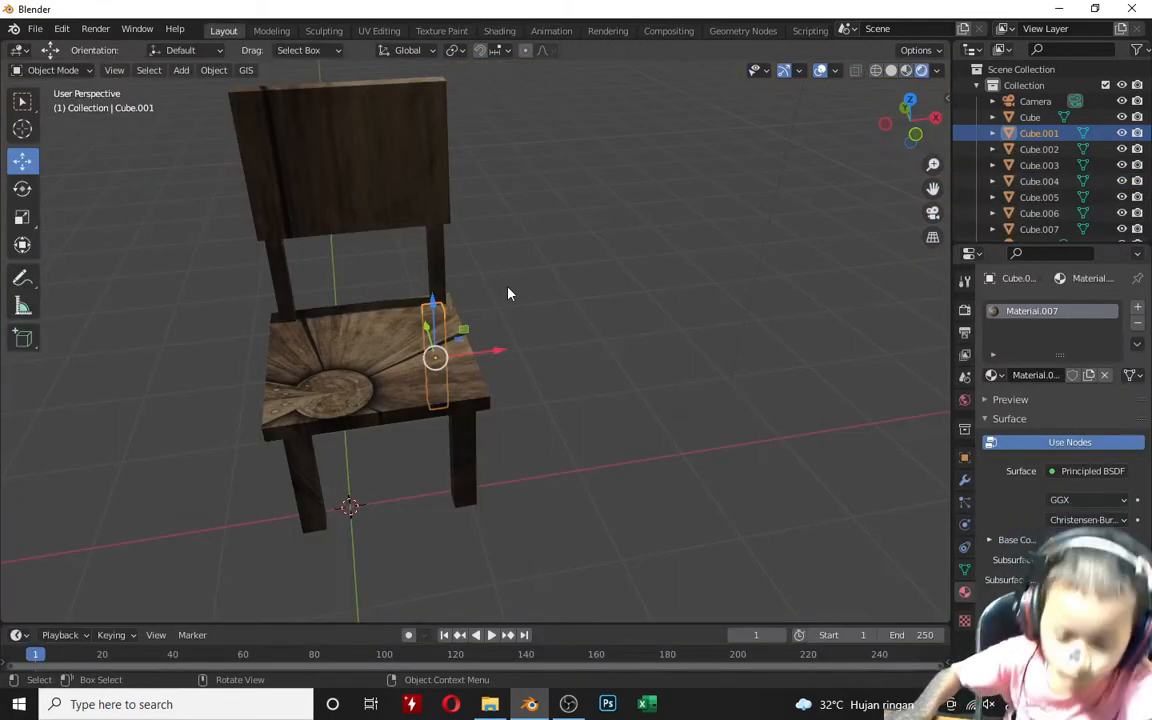
Step: Move the light to a position above the chair and change its type to Spot
middle_drag(527, 278, 427, 280)
scroll(427, 280, down, 8)
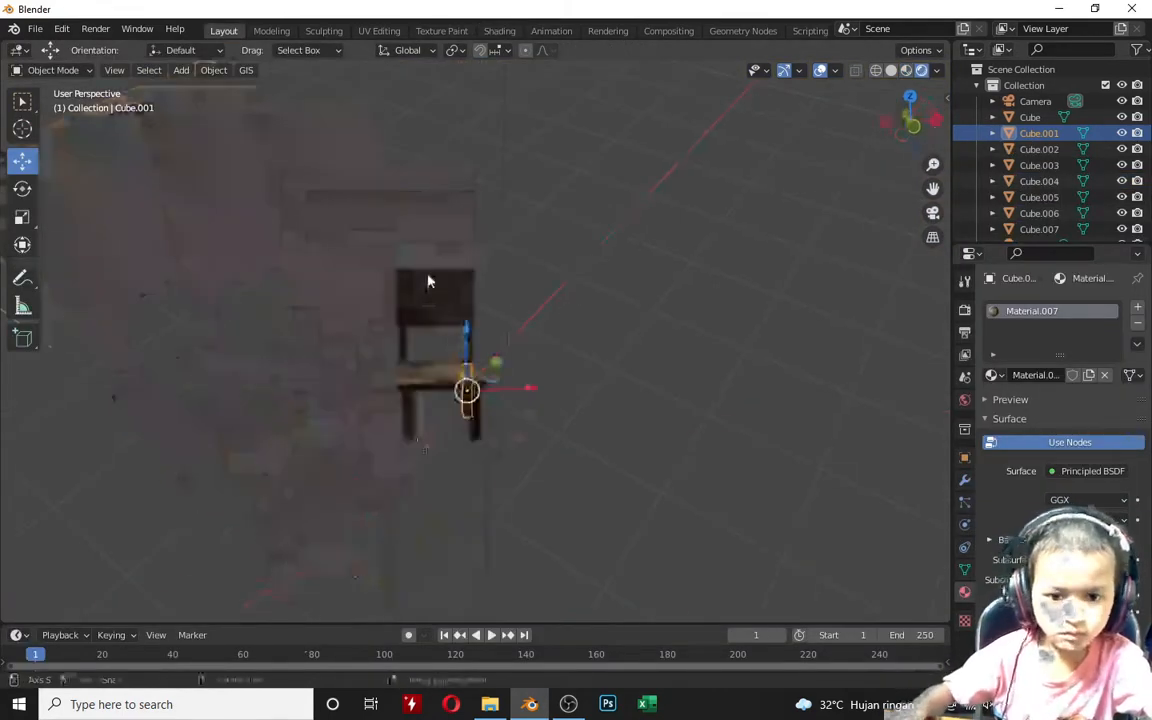
click(580, 211)
drag(637, 209, 508, 250)
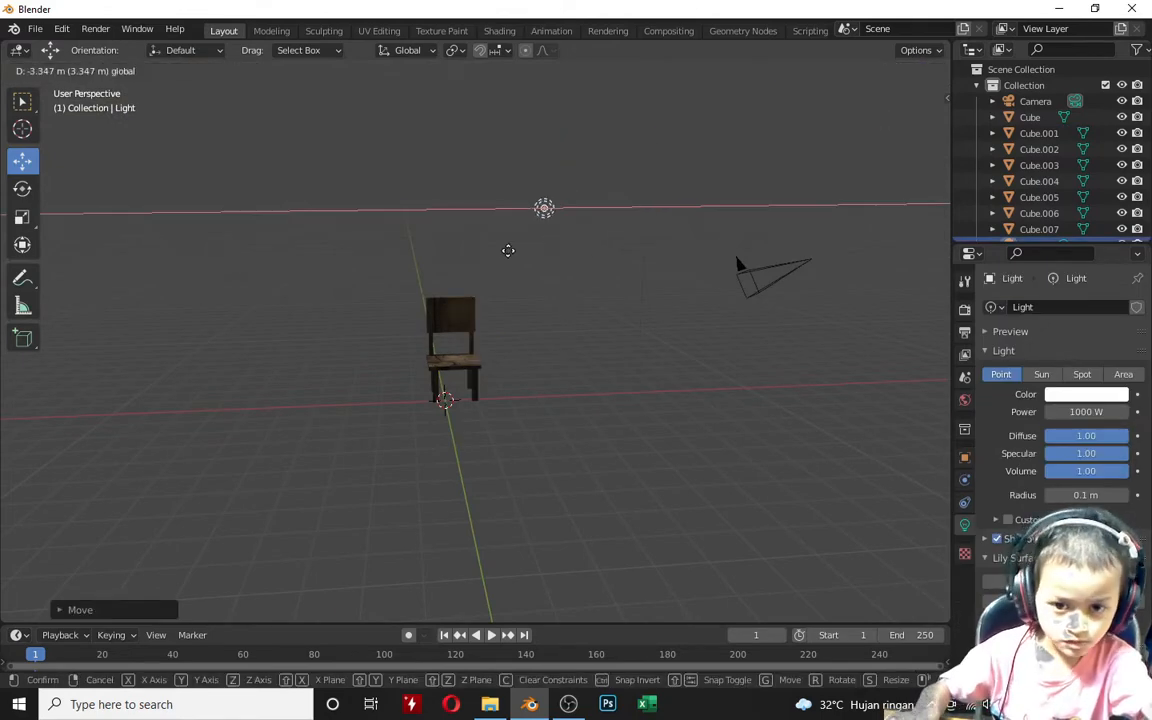
scroll(491, 337, up, 8)
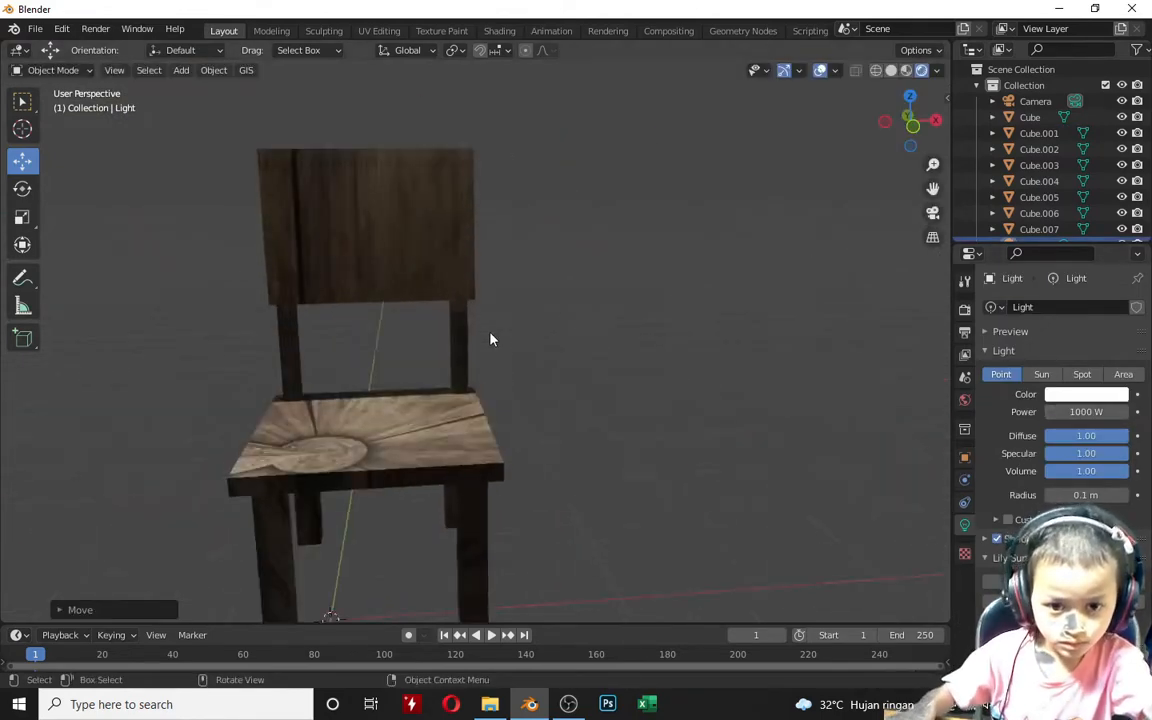
scroll(491, 337, down, 2)
middle_drag(801, 451, 329, 198)
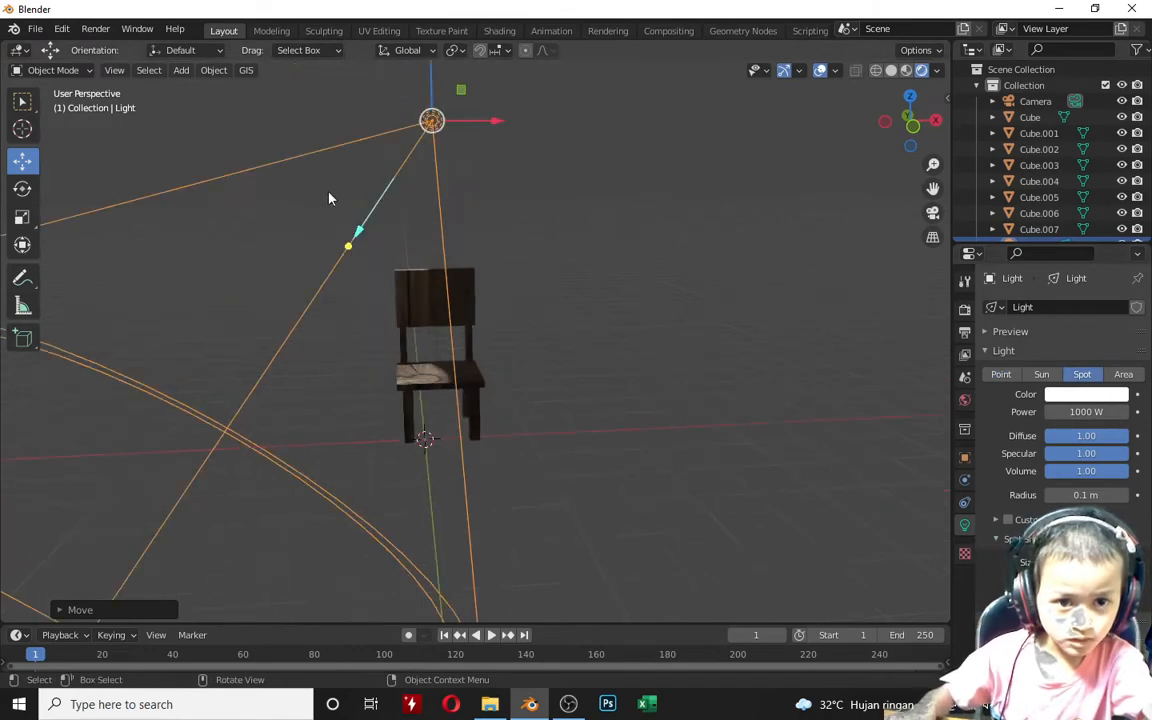
Step: Rotate the spotlight so its cone points straight down over the chair
drag(366, 227, 340, 225)
click(22, 189)
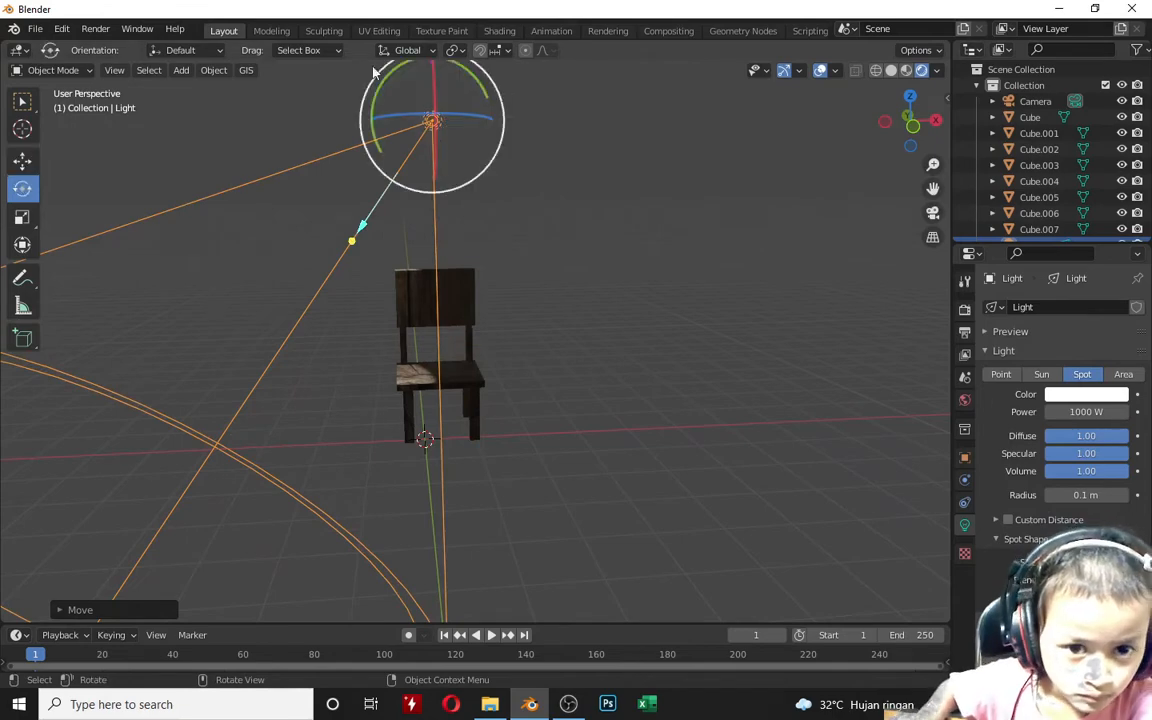
drag(374, 74, 498, 159)
drag(482, 91, 488, 120)
middle_drag(420, 365, 406, 77)
drag(406, 77, 394, 423)
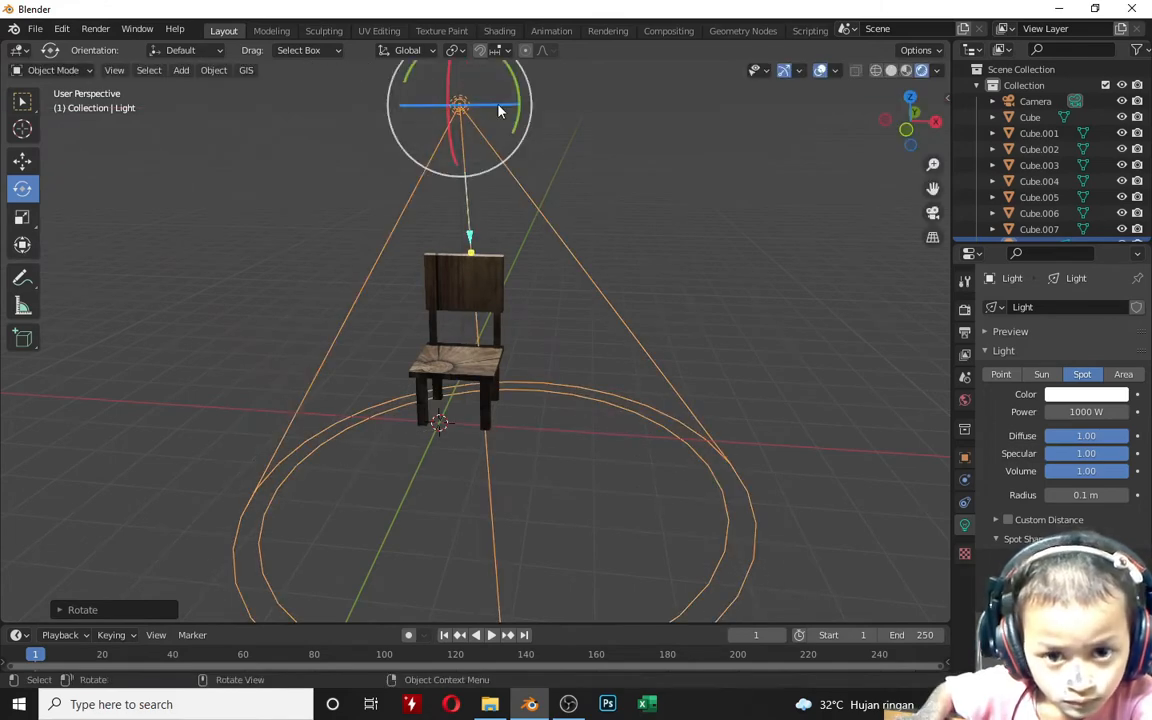
drag(500, 111, 412, 114)
middle_drag(558, 347, 686, 324)
Step: Scale the backrest's whole UV layout down on the wood crates image, then return to the Layout workspace to check it
click(392, 291)
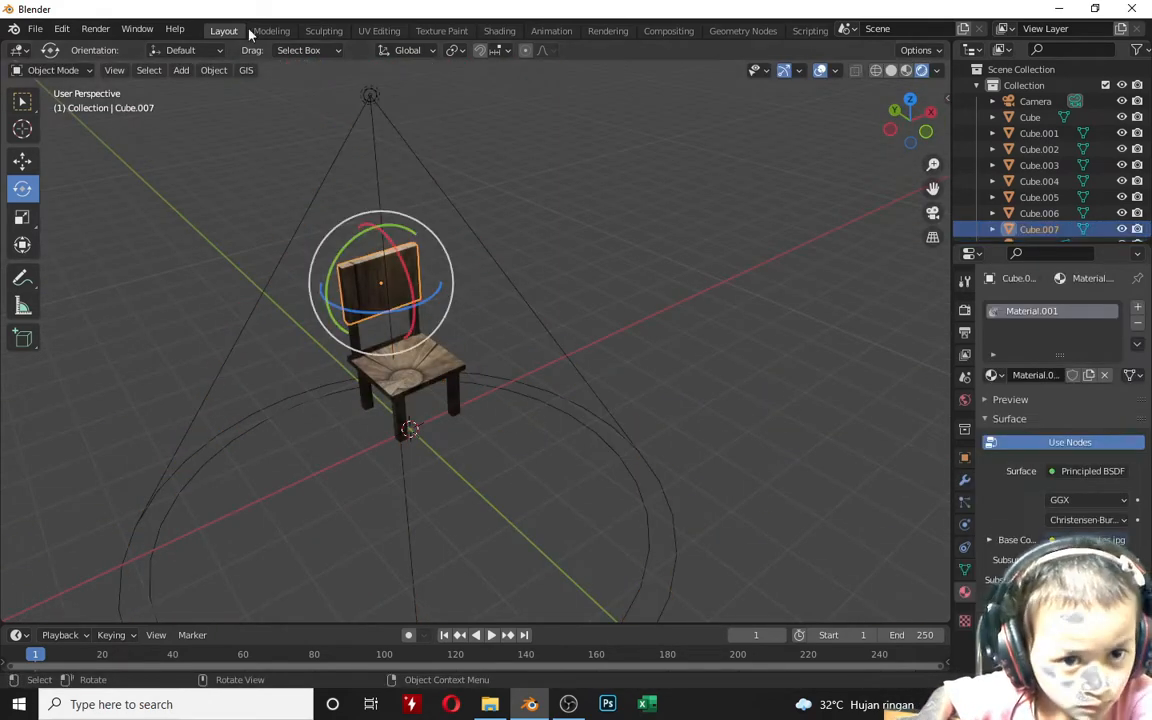
click(378, 30)
scroll(113, 239, down, 4)
key(a)
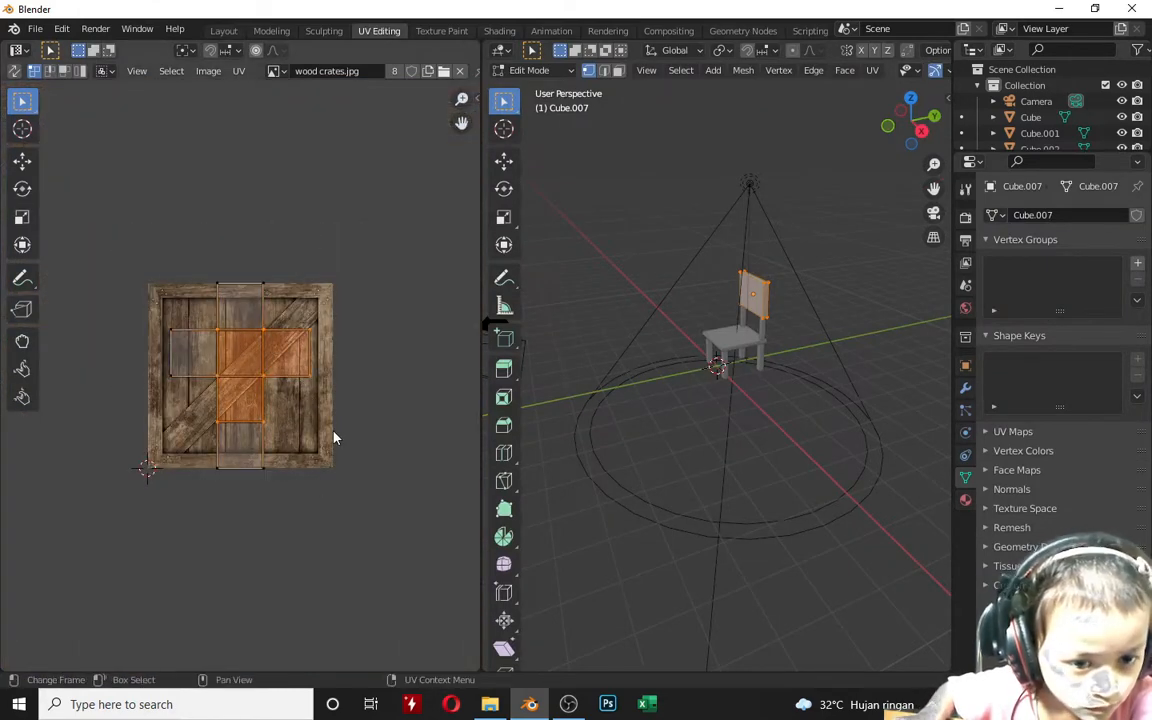
drag(134, 231, 329, 553)
click(22, 216)
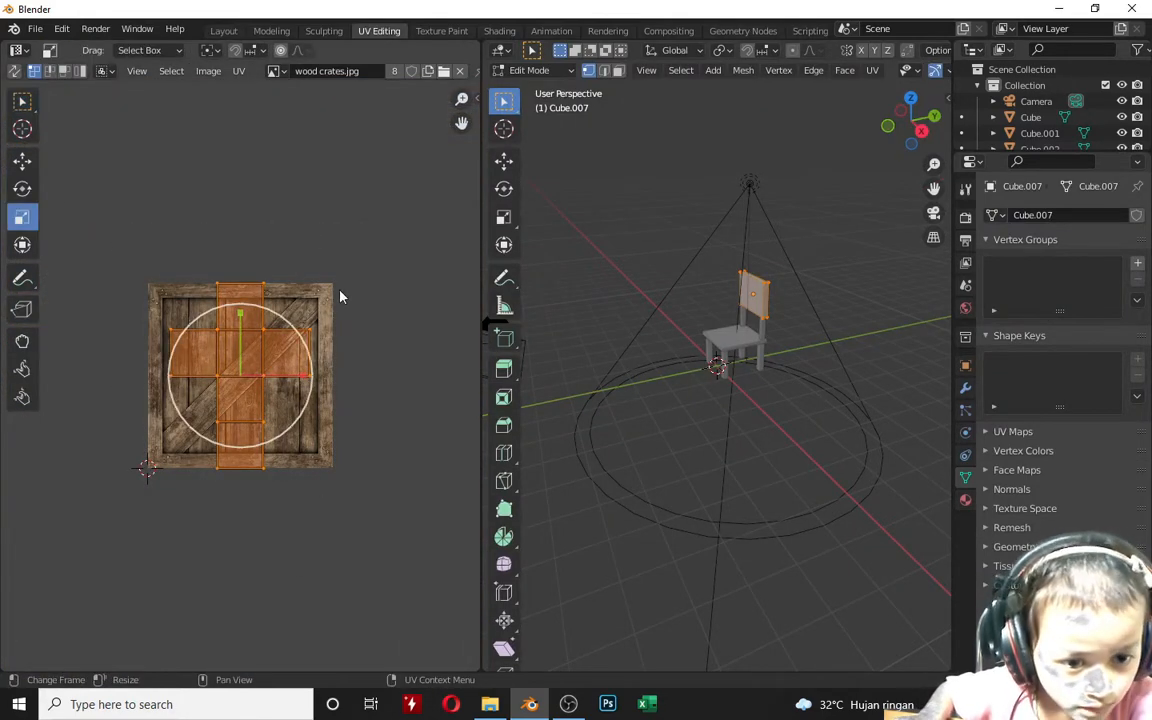
drag(337, 411, 258, 380)
click(224, 30)
middle_drag(499, 300, 598, 212)
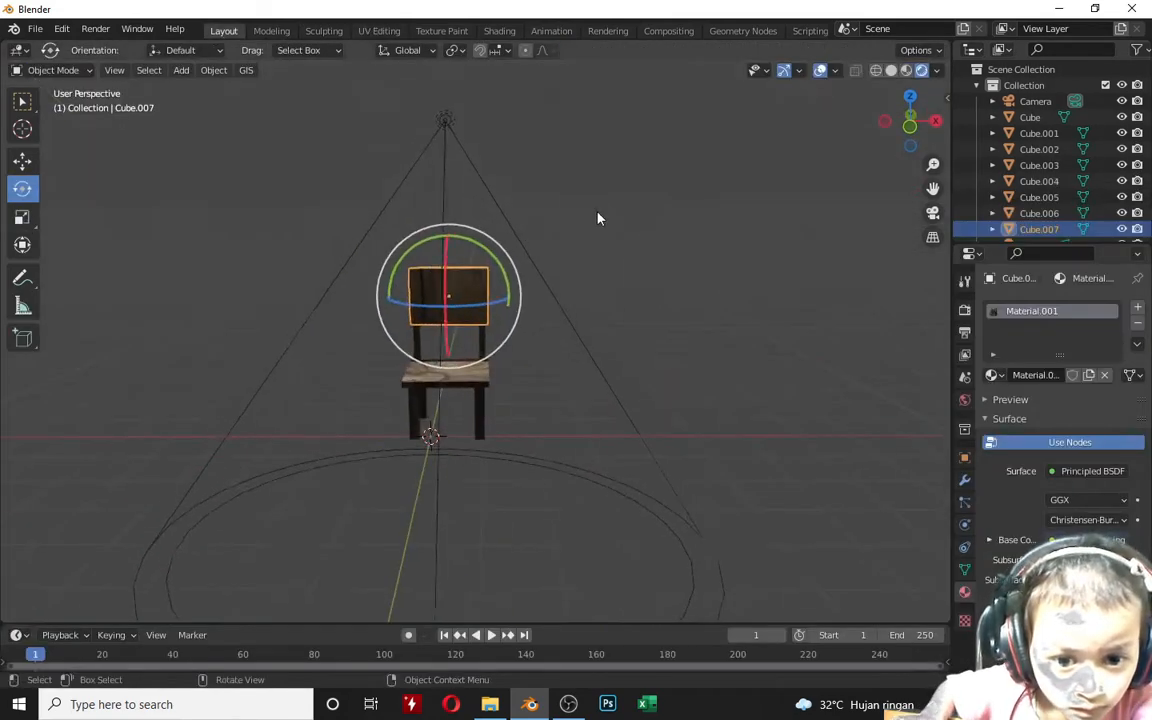
click(598, 212)
click(662, 228)
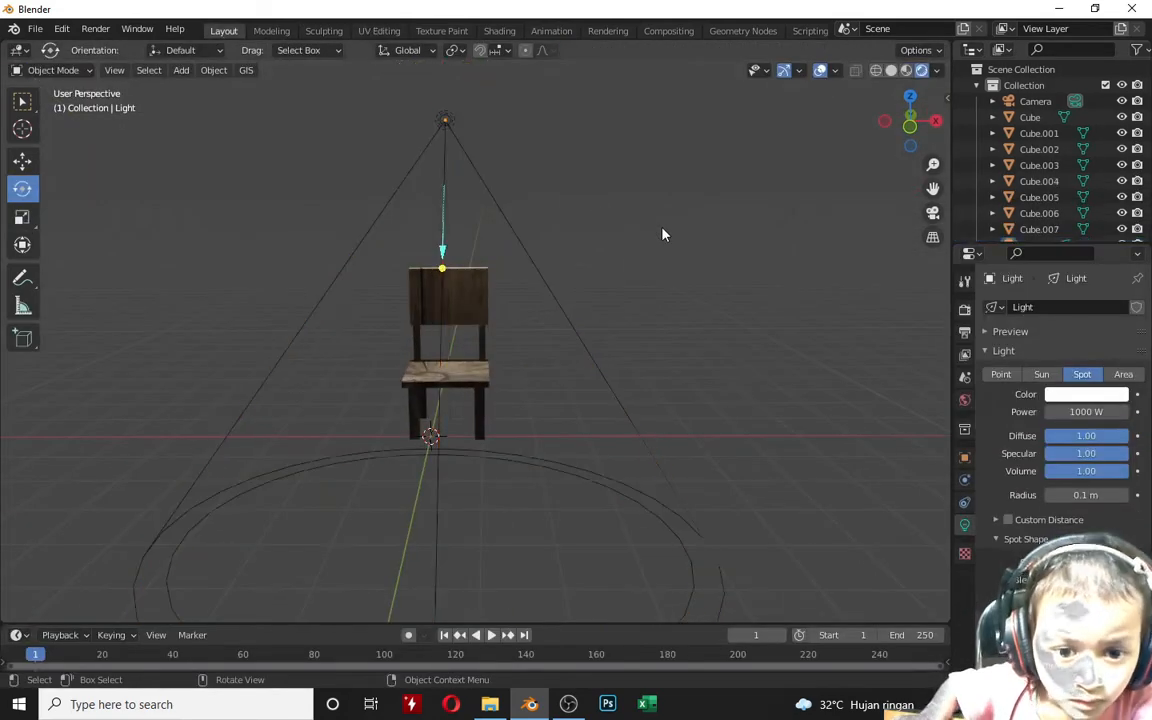
Step: Reopen the backrest in UV Editing, widen the textured 3D view, and scale its UV layout slightly larger
click(432, 289)
click(379, 30)
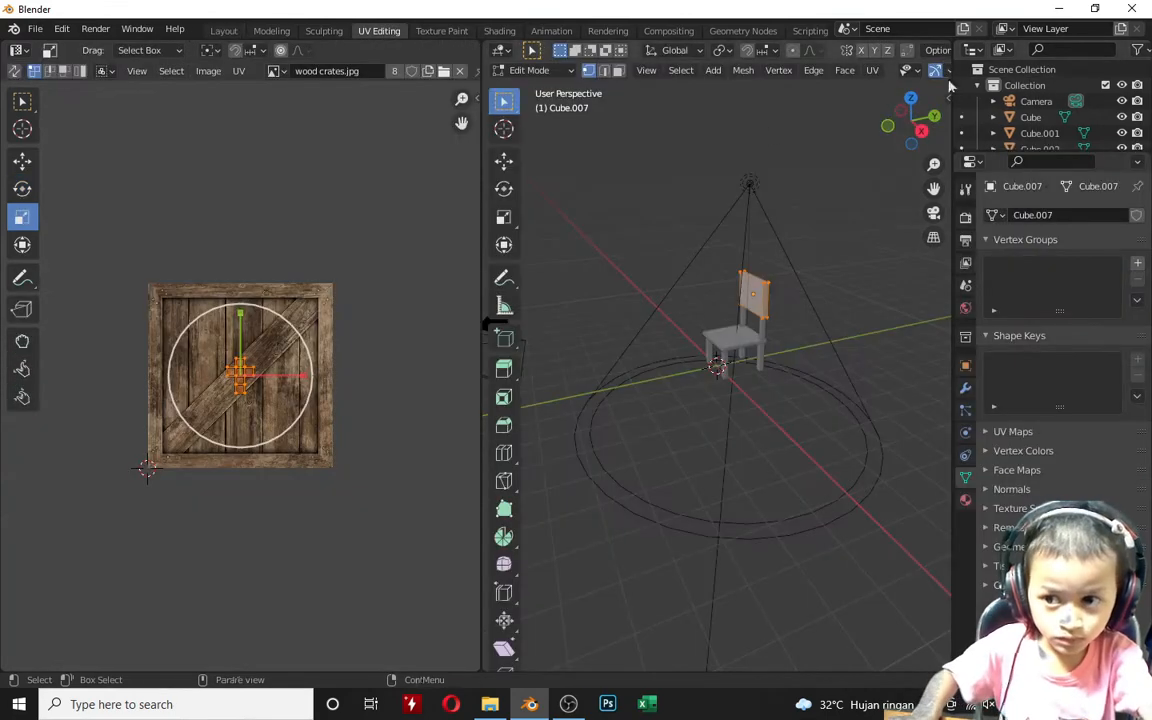
drag(951, 87, 1055, 52)
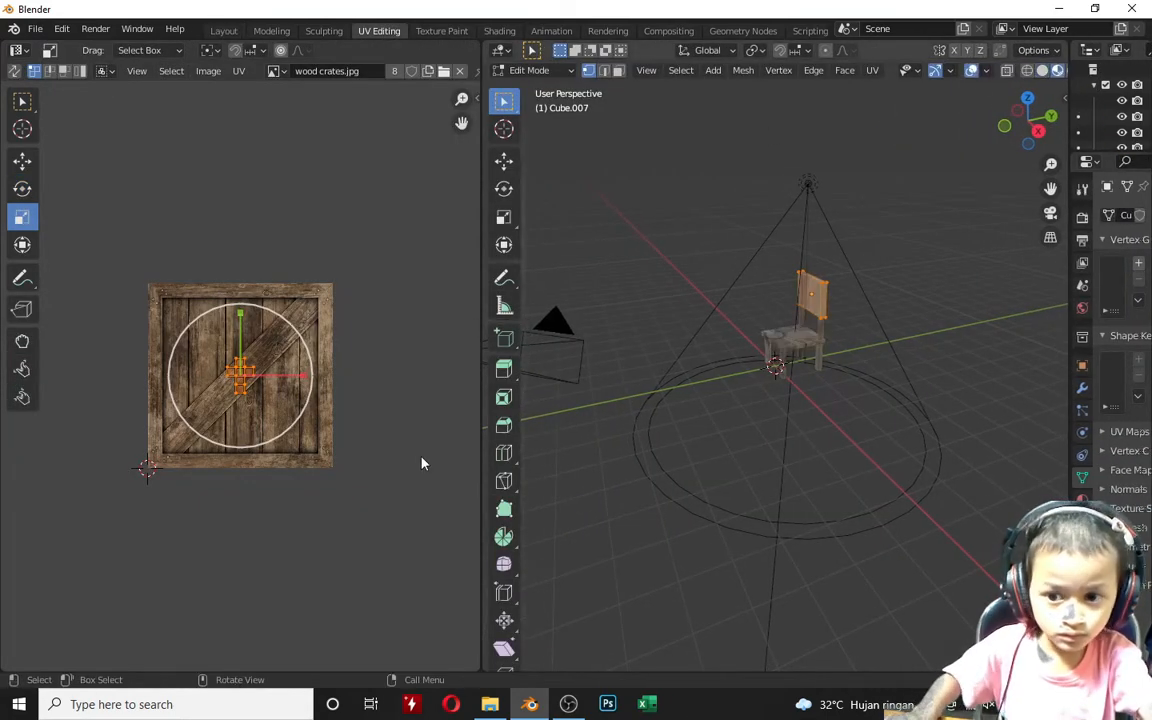
scroll(812, 319, up, 7)
middle_drag(800, 335, 944, 298)
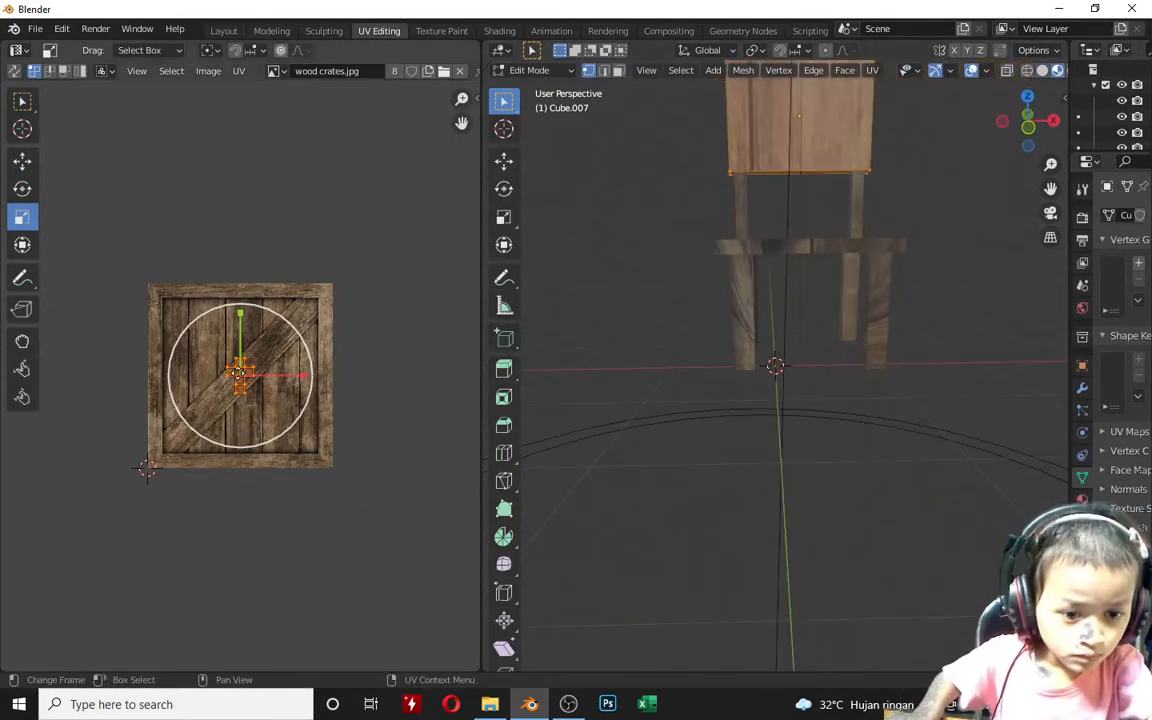
key(s)
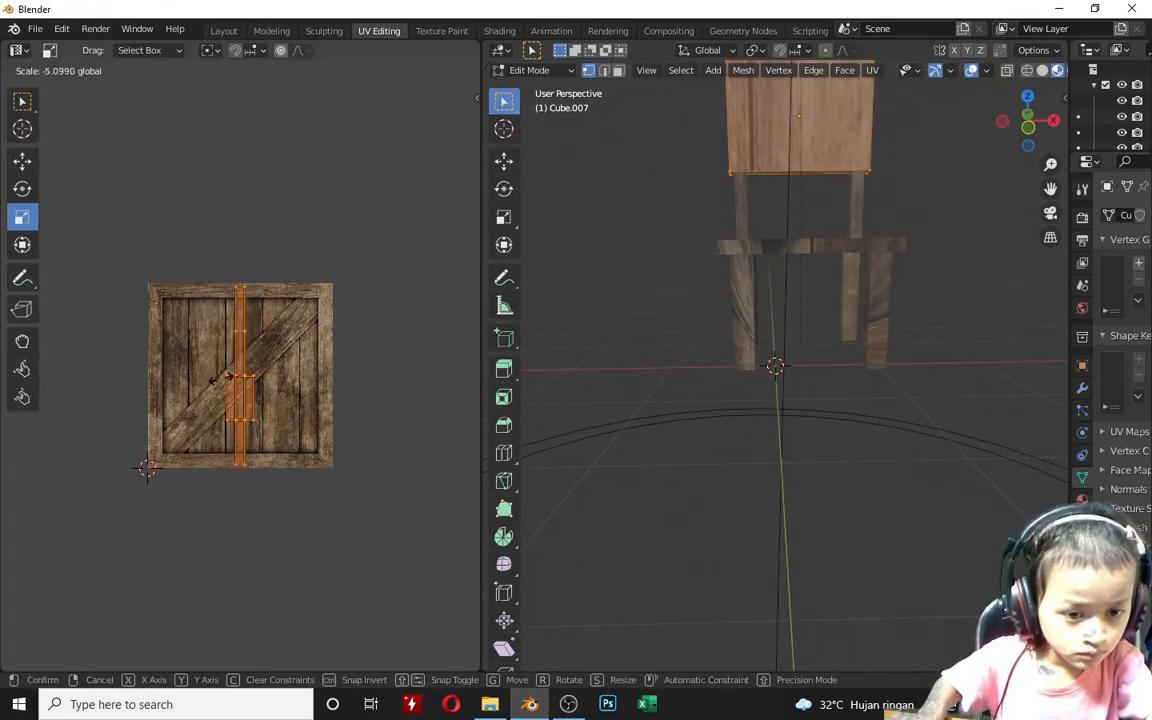
click(220, 332)
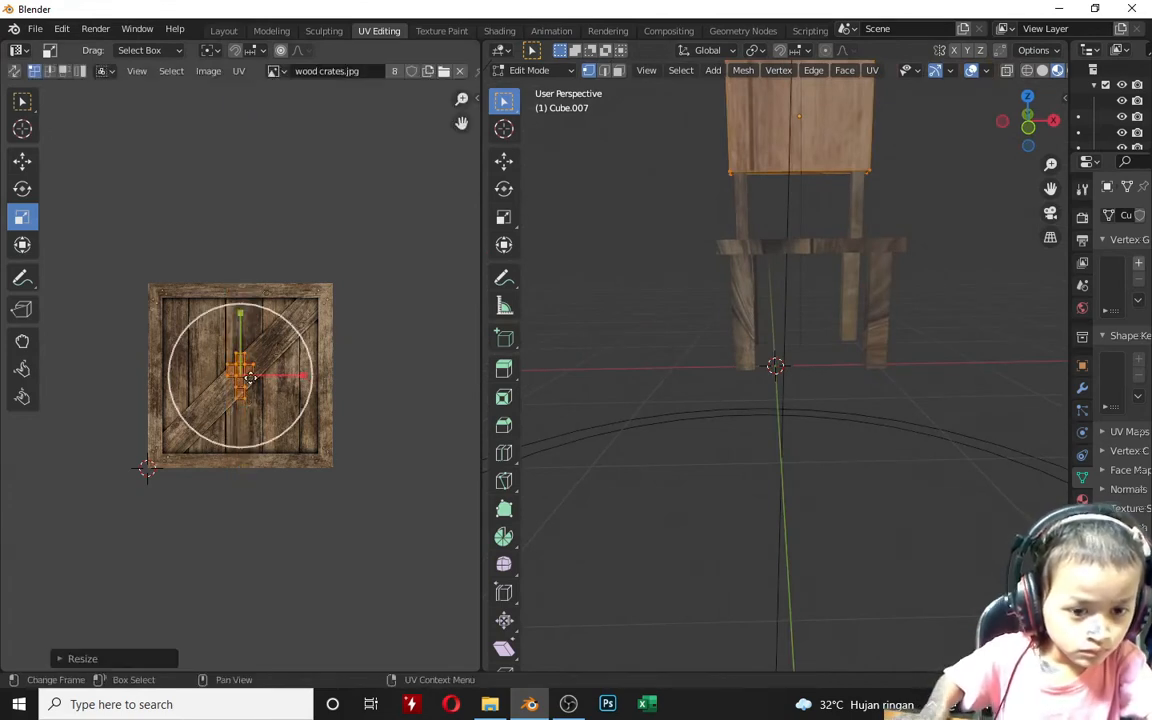
Step: Move the backrest's UV layout onto the vertical planks below the crate image's diagonal board
click(108, 185)
key(g)
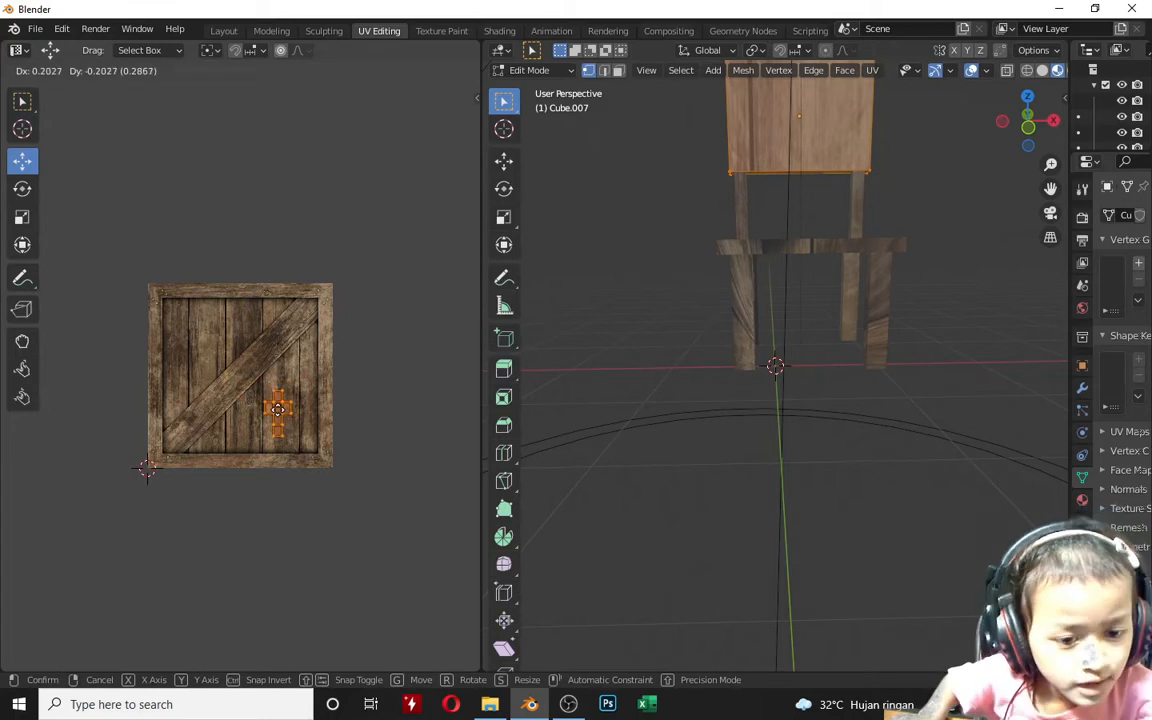
click(396, 458)
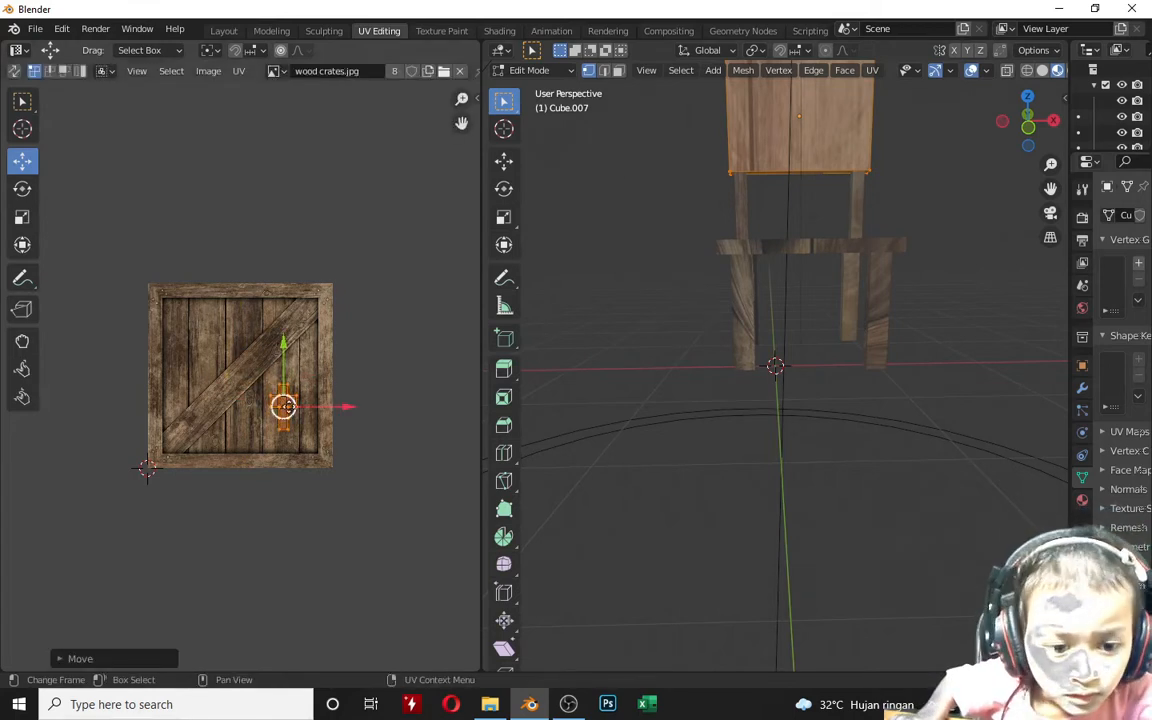
key(g)
click(271, 385)
Step: Move only the backrest front face's UVs onto the neighbouring plank area and return to the Layout workspace
click(801, 148)
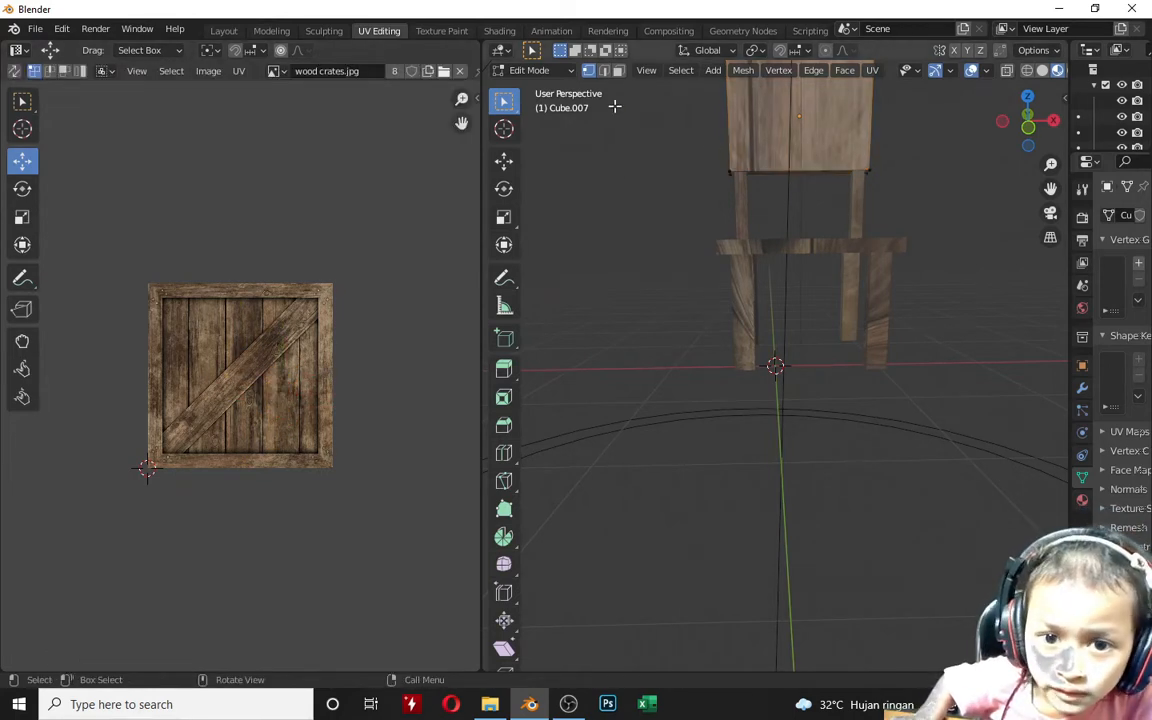
click(809, 148)
key(g)
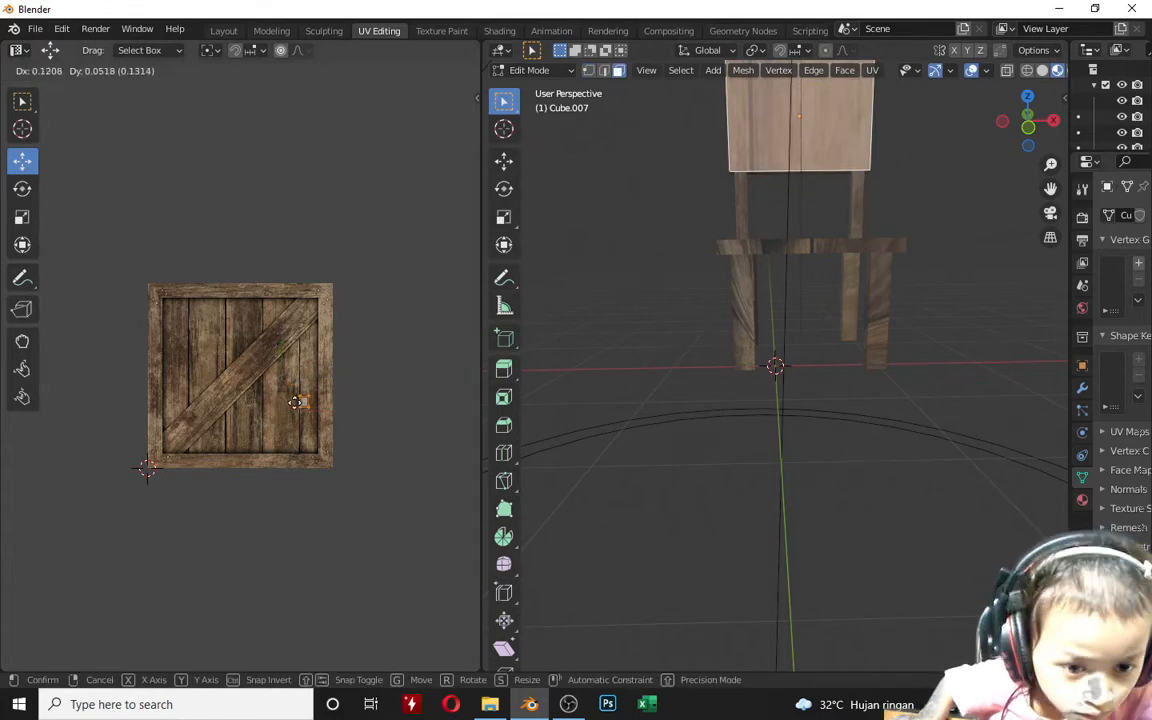
click(296, 403)
middle_drag(689, 266, 560, 110)
click(223, 30)
Step: Raise the spotlight higher above the chair and deselect everything
click(411, 146)
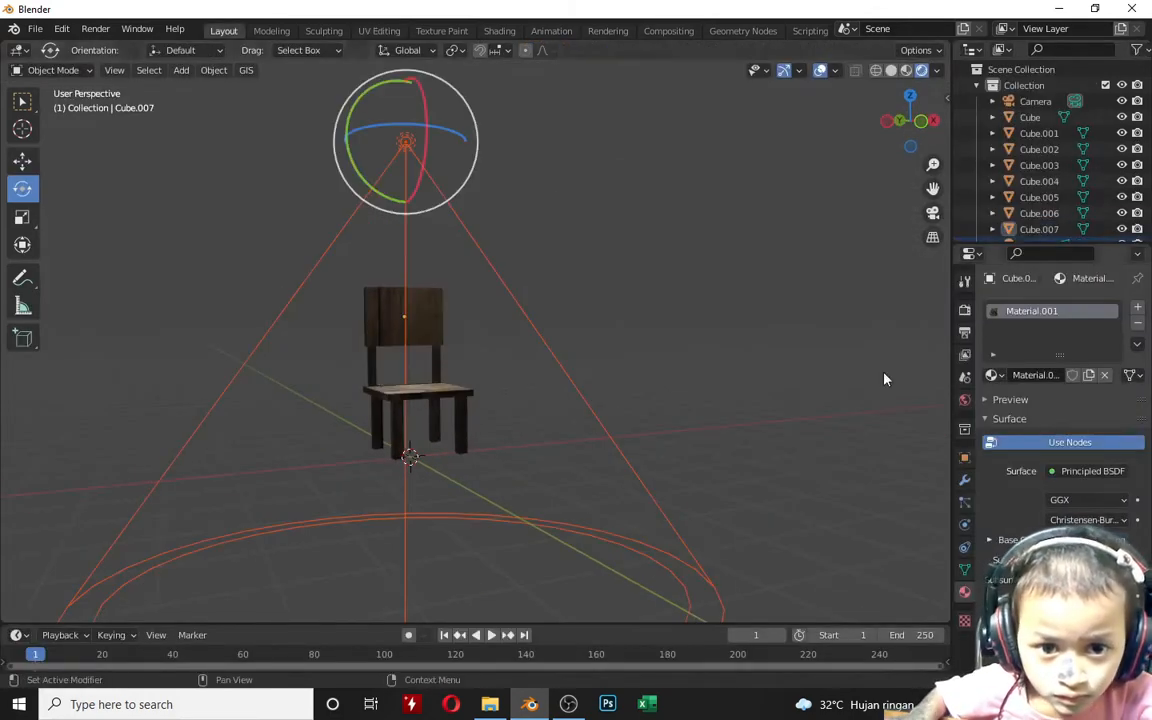
click(22, 161)
drag(405, 82, 530, 580)
middle_drag(530, 580, 573, 454)
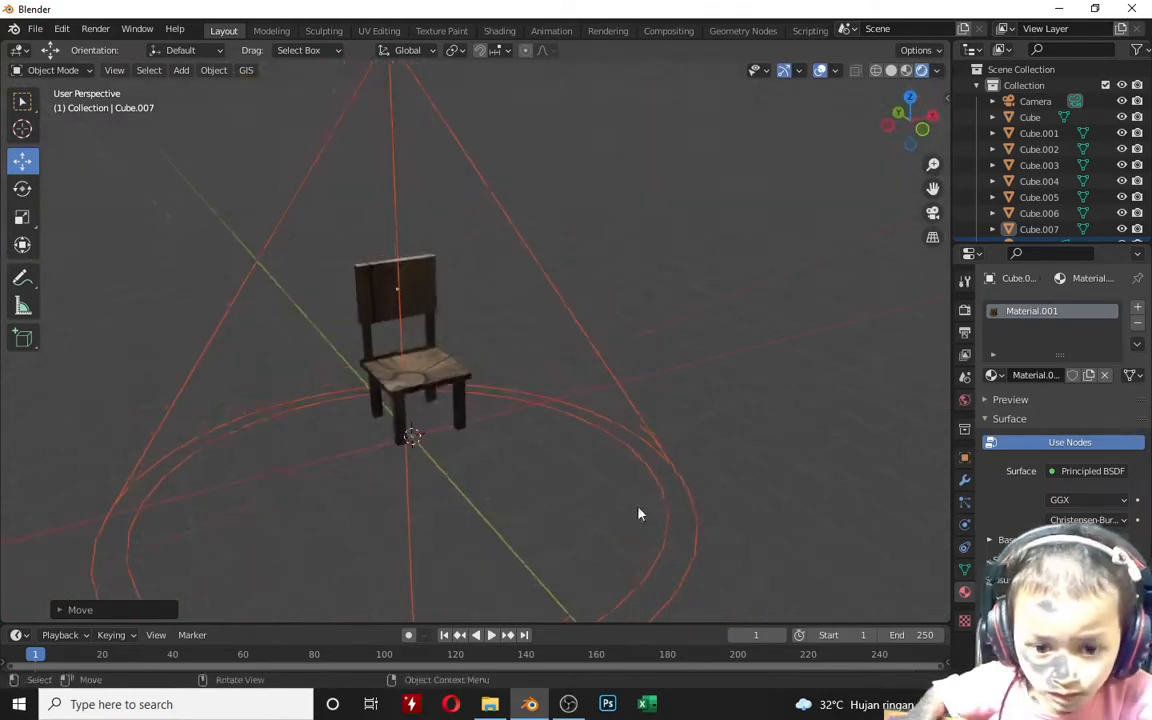
click(993, 399)
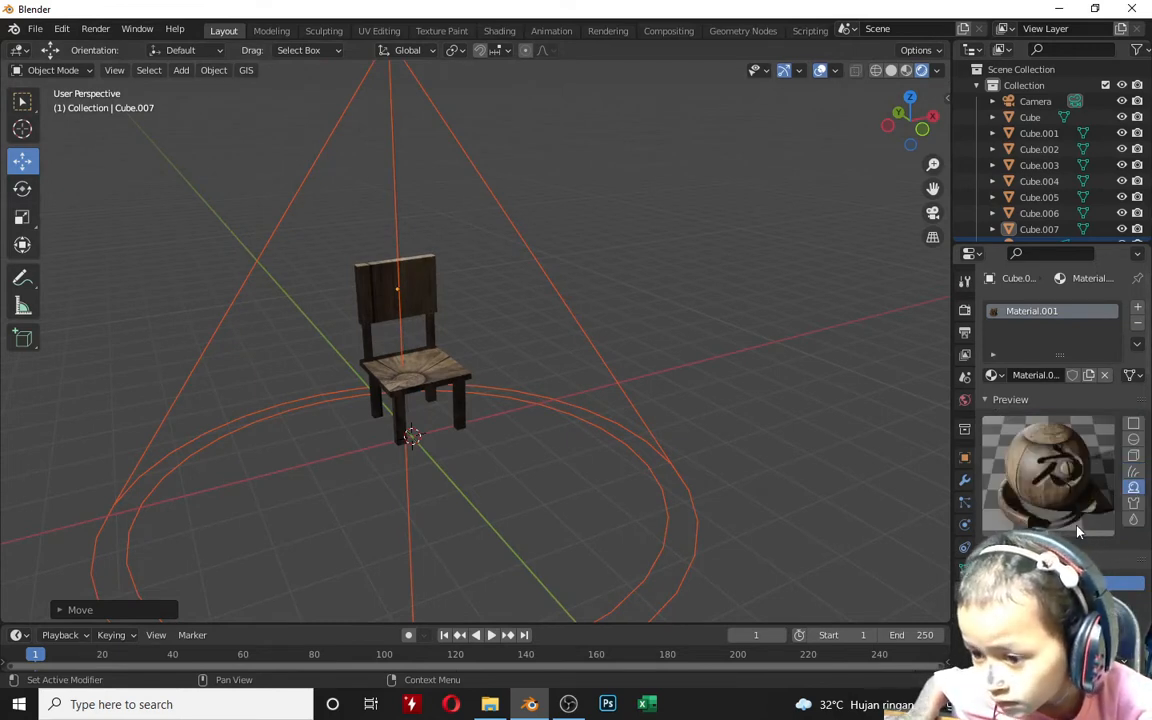
click(1005, 399)
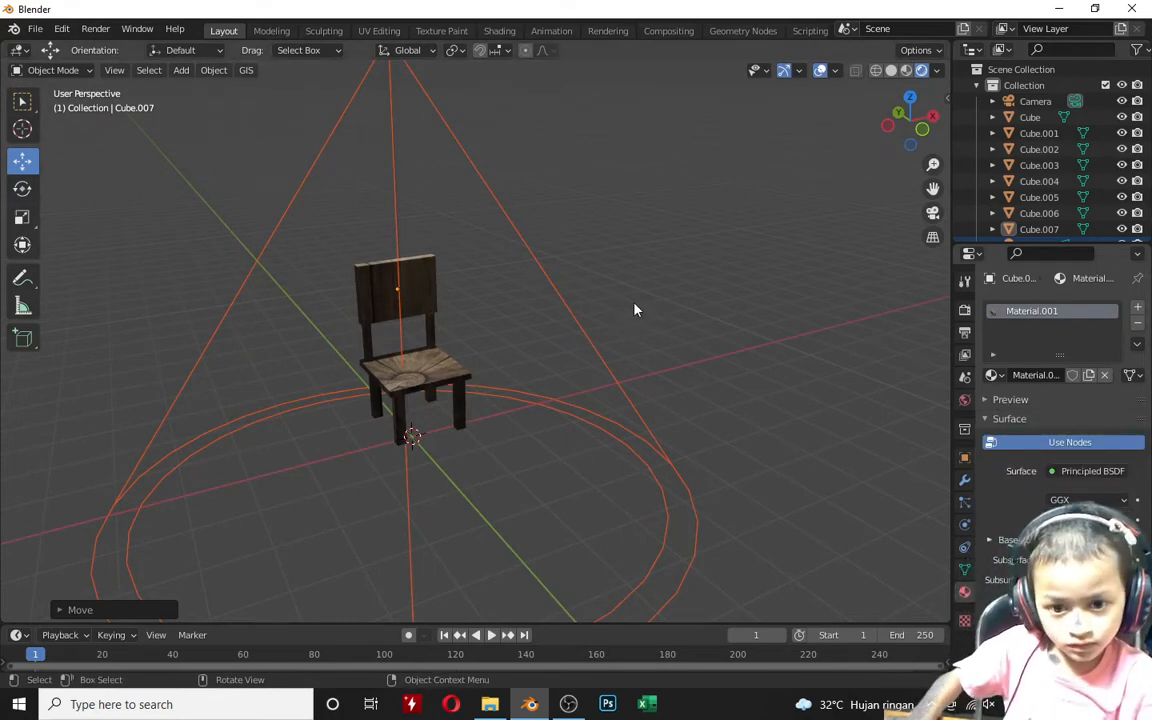
click(492, 183)
Step: Set the world background color to a very light grey, just below full white
click(965, 400)
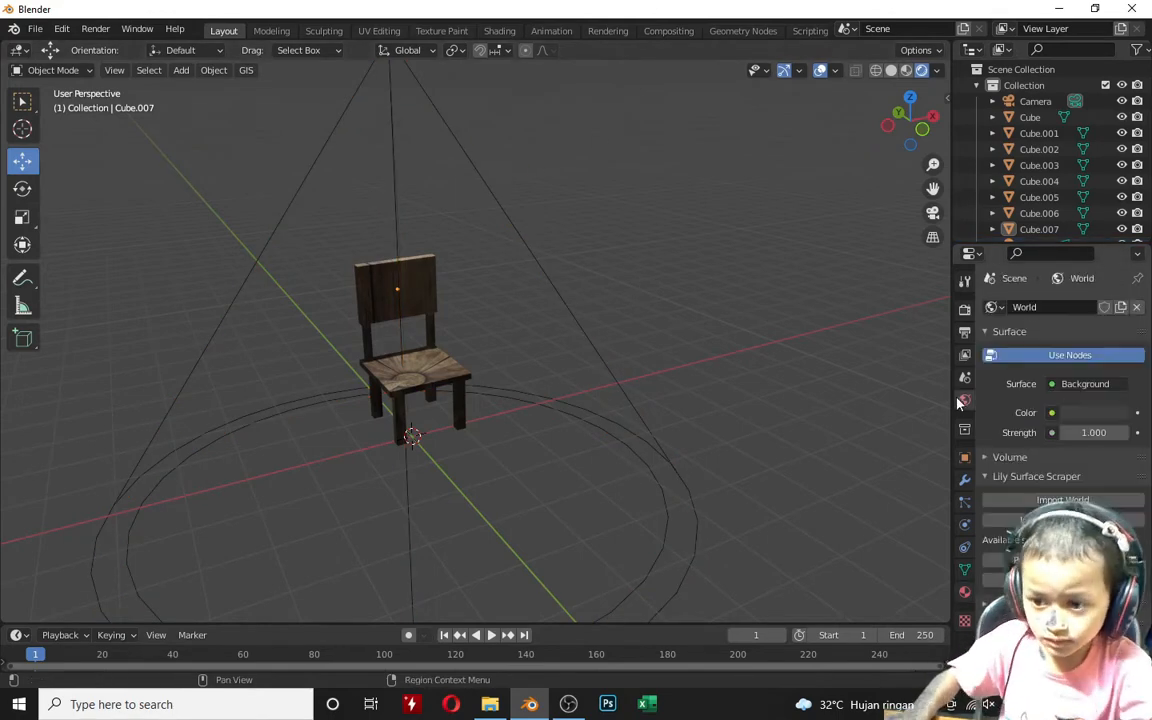
click(1086, 427)
click(1090, 412)
click(1118, 185)
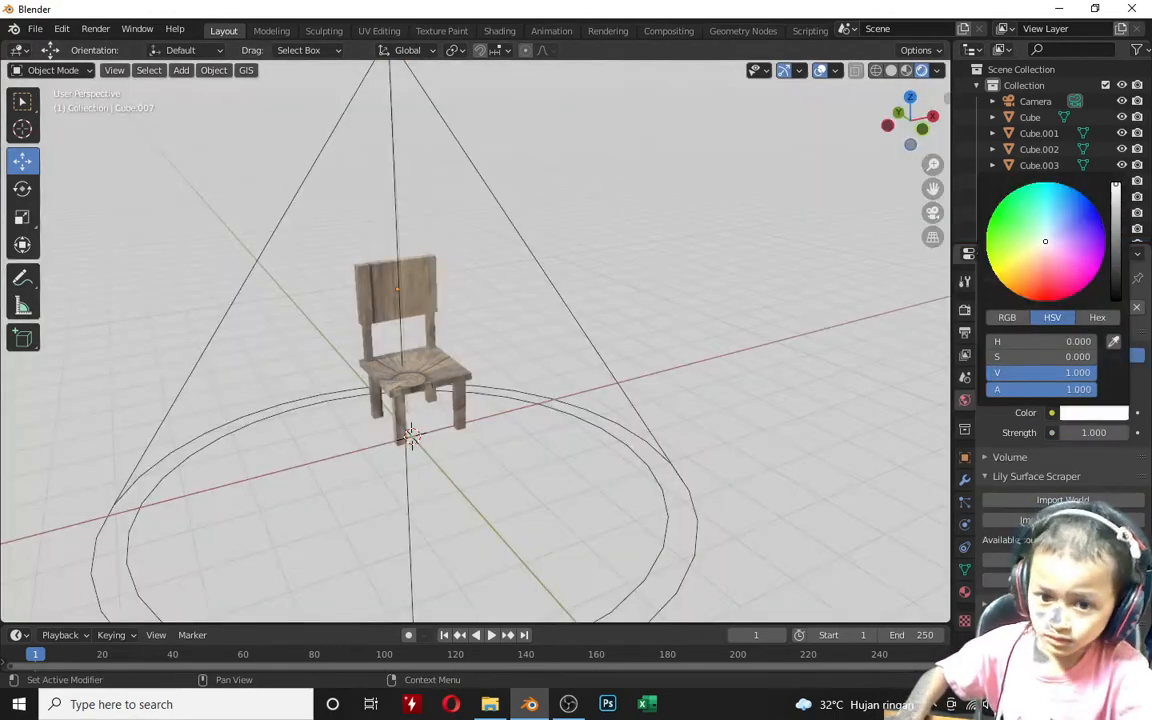
click(1093, 412)
click(1112, 199)
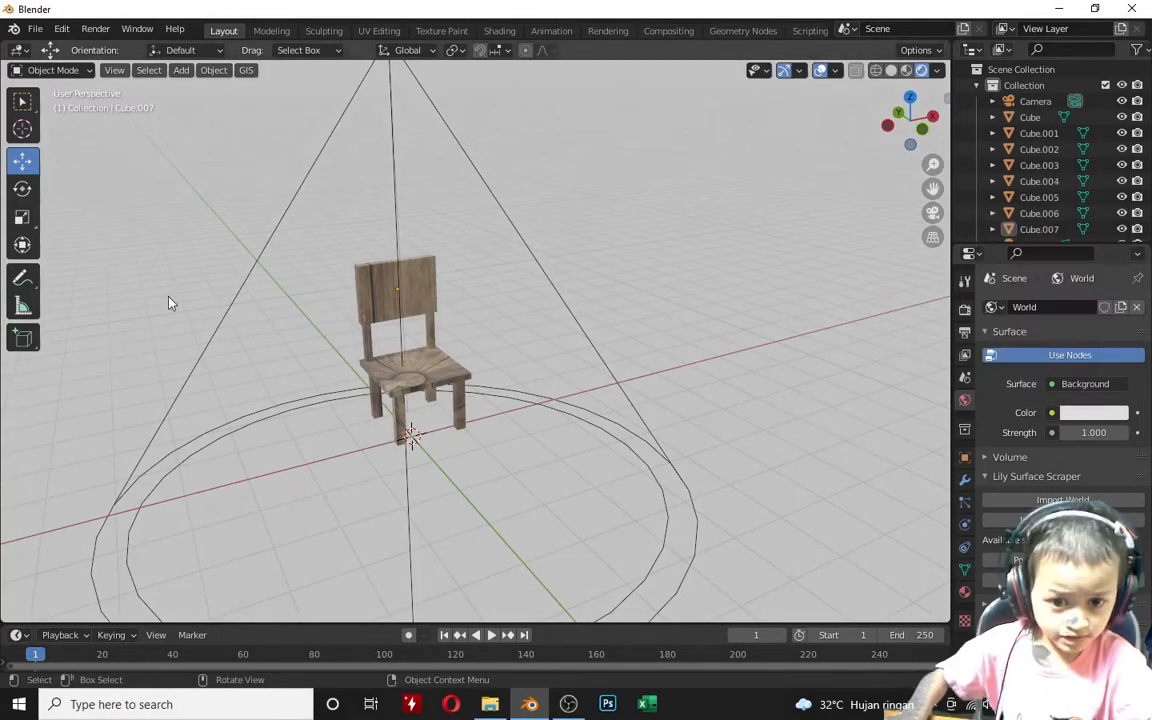
Step: Add a plane mesh at the 3D cursor beneath the chair and deselect it
click(180, 70)
mouse_move(200, 85)
click(335, 85)
mouse_move(340, 250)
middle_down()
mouse_move(342, 324)
mouse_move(426, 376)
mouse_move(410, 381)
middle_up()
mouse_move(323, 241)
mouse_down()
mouse_move(442, 411)
mouse_move(520, 421)
mouse_up()
scroll(510, 330, down, 3)
click(578, 285)
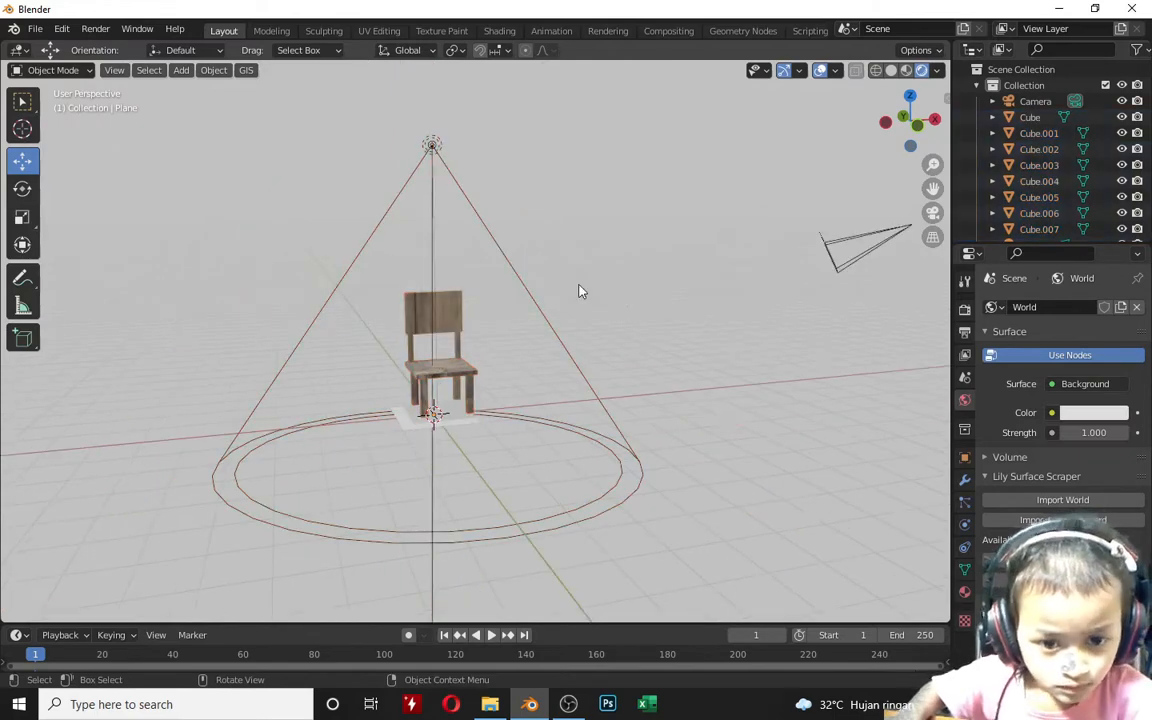
Step: Select the seat, backrest, back supports and all legs, and move the chair over the plane
shift+click(457, 312)
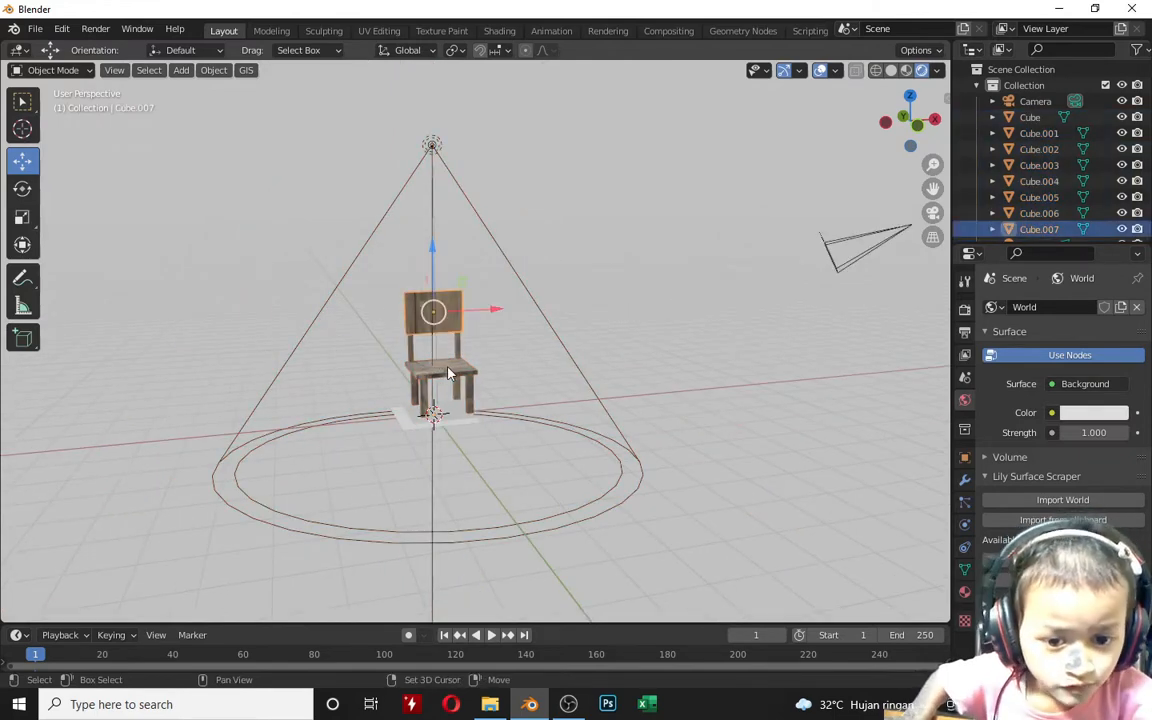
shift+click(447, 366)
shift+click(399, 352)
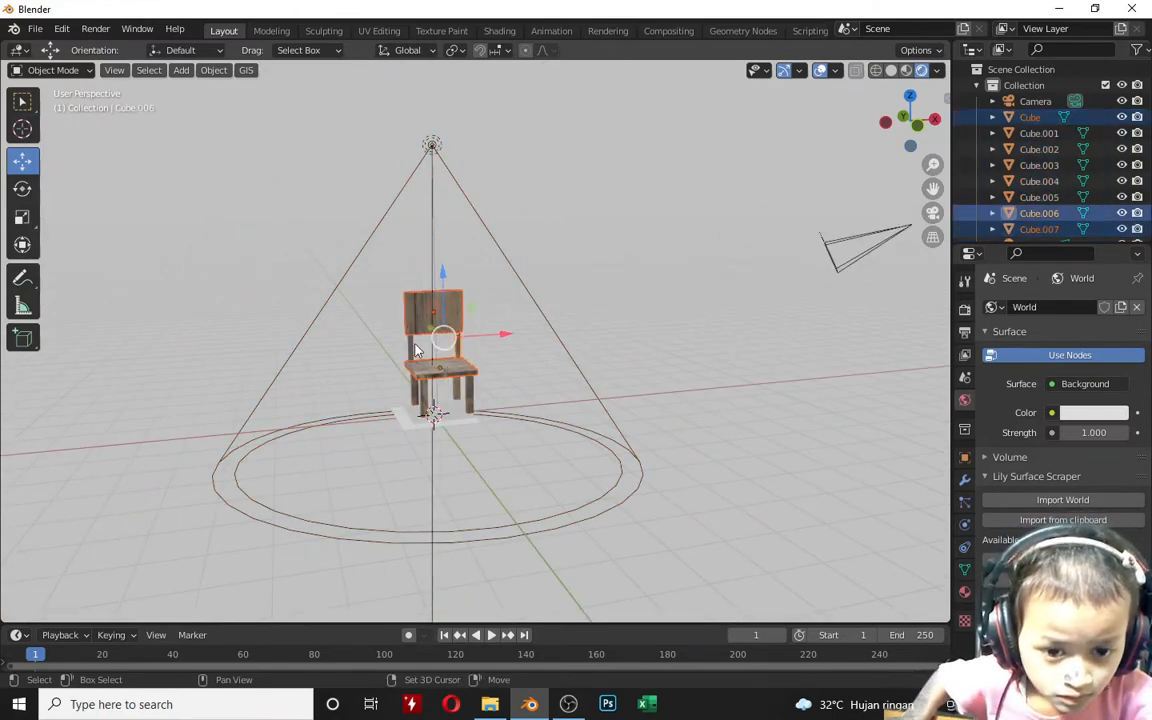
shift+click(413, 347)
shift+click(413, 390)
shift+click(424, 391)
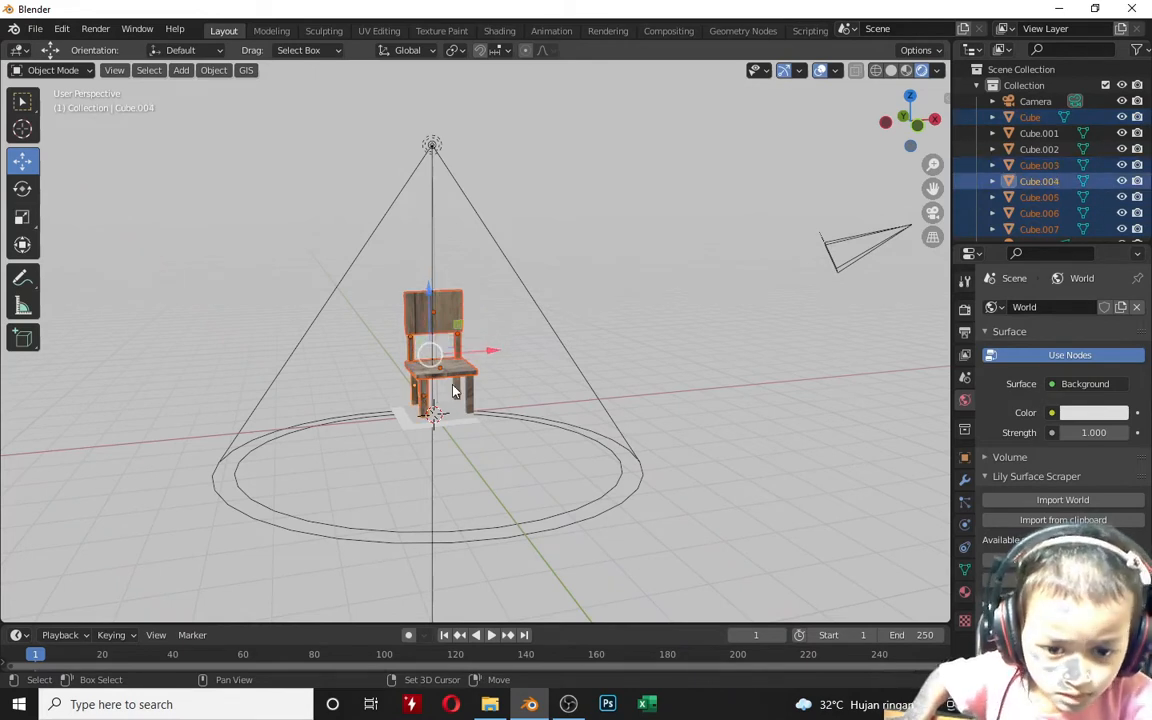
shift+click(472, 388)
key(g)
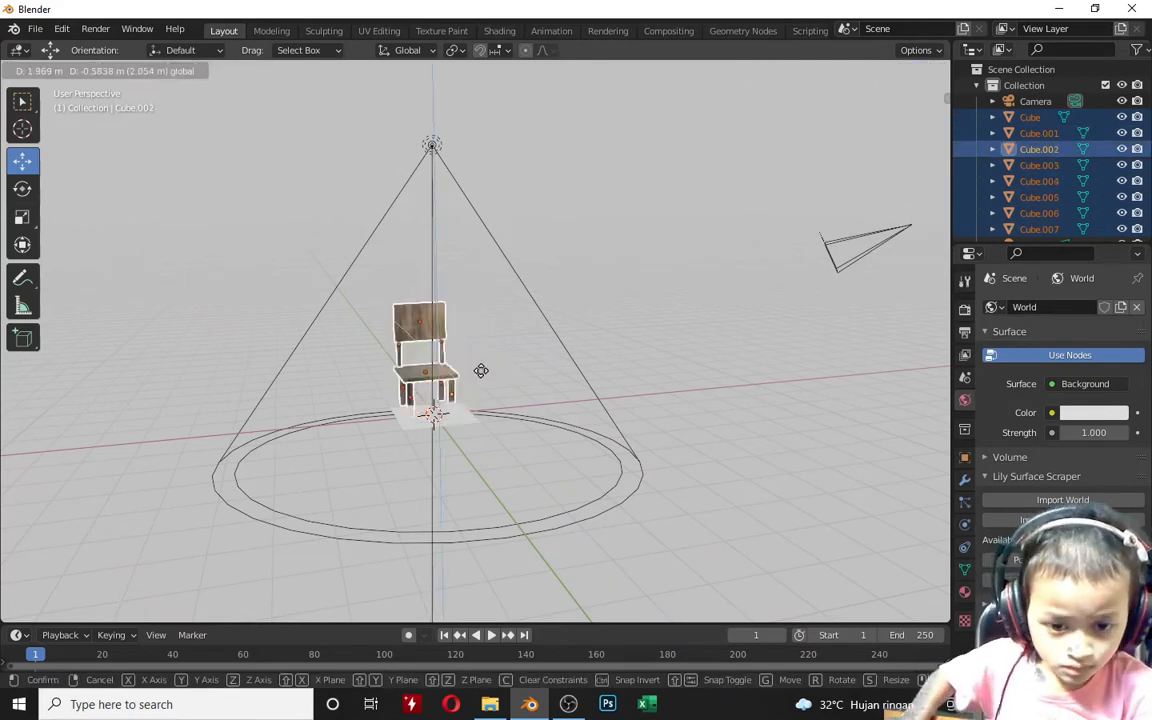
click(504, 375)
Step: Adjust the chair's position along Z and Y so its legs stand on the plane
key(g)
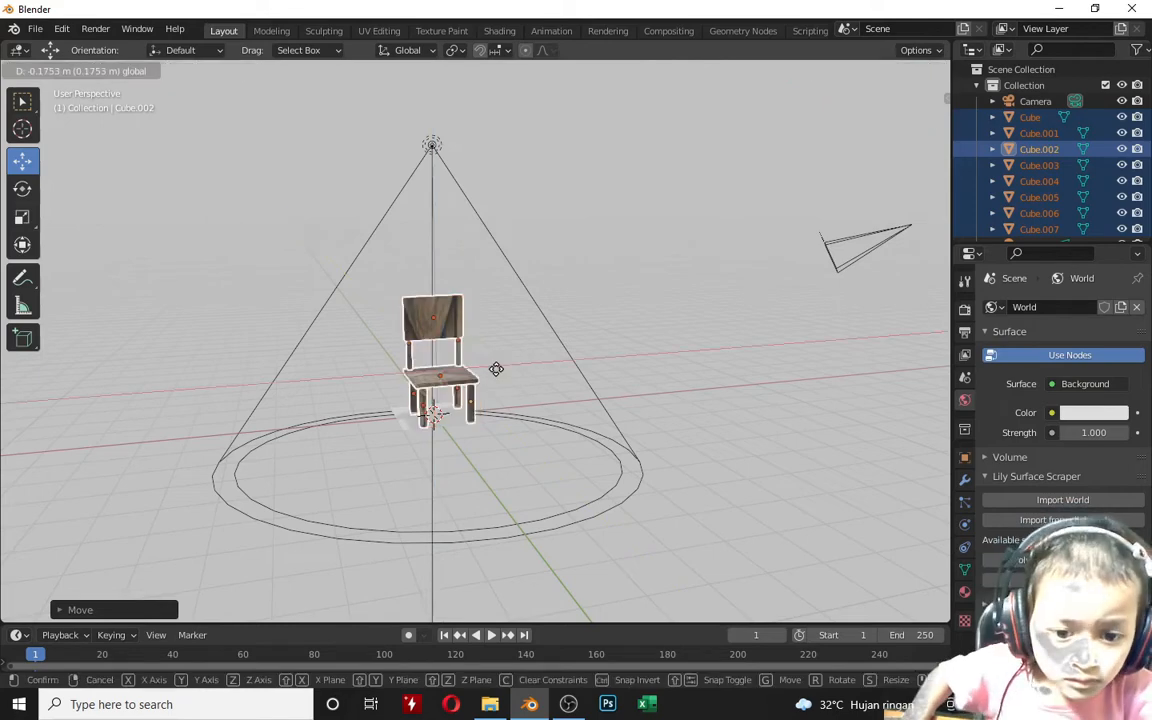
key(z)
click(417, 305)
middle_drag(430, 500, 620, 494)
mouse_move(365, 393)
mouse_down()
mouse_move(337, 381)
mouse_move(345, 393)
mouse_up()
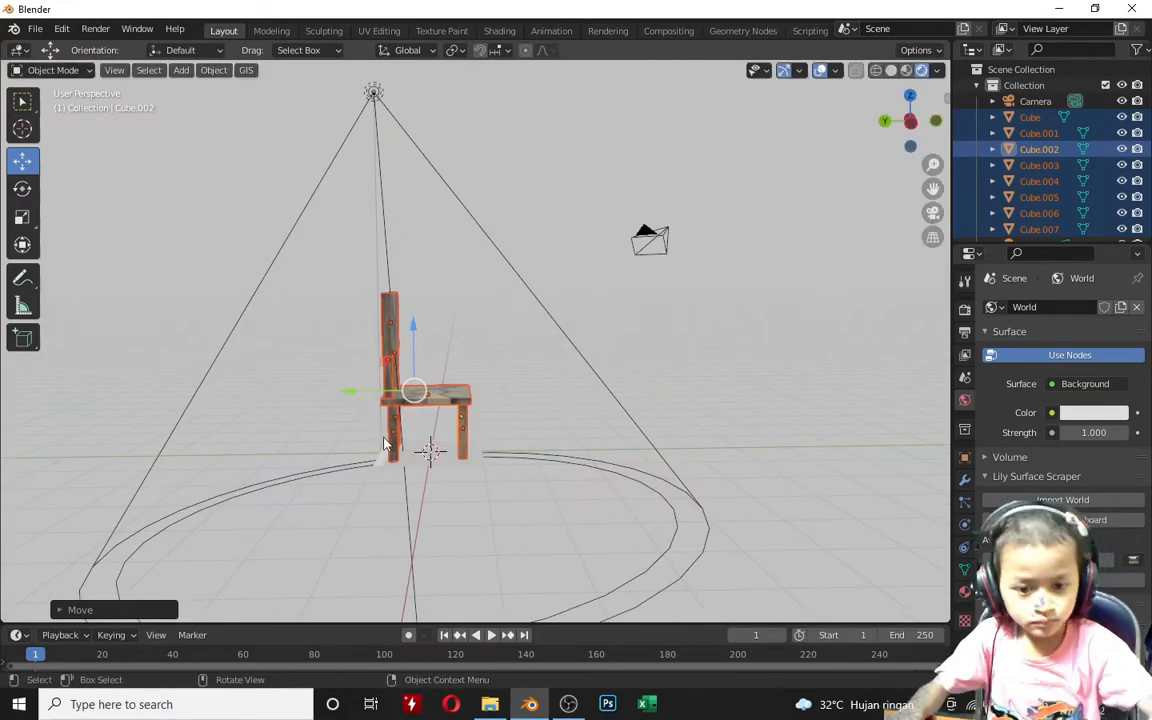
Step: Select the ground plane under the chair and scale it up until it extends beyond the spotlight's circle
click(432, 452)
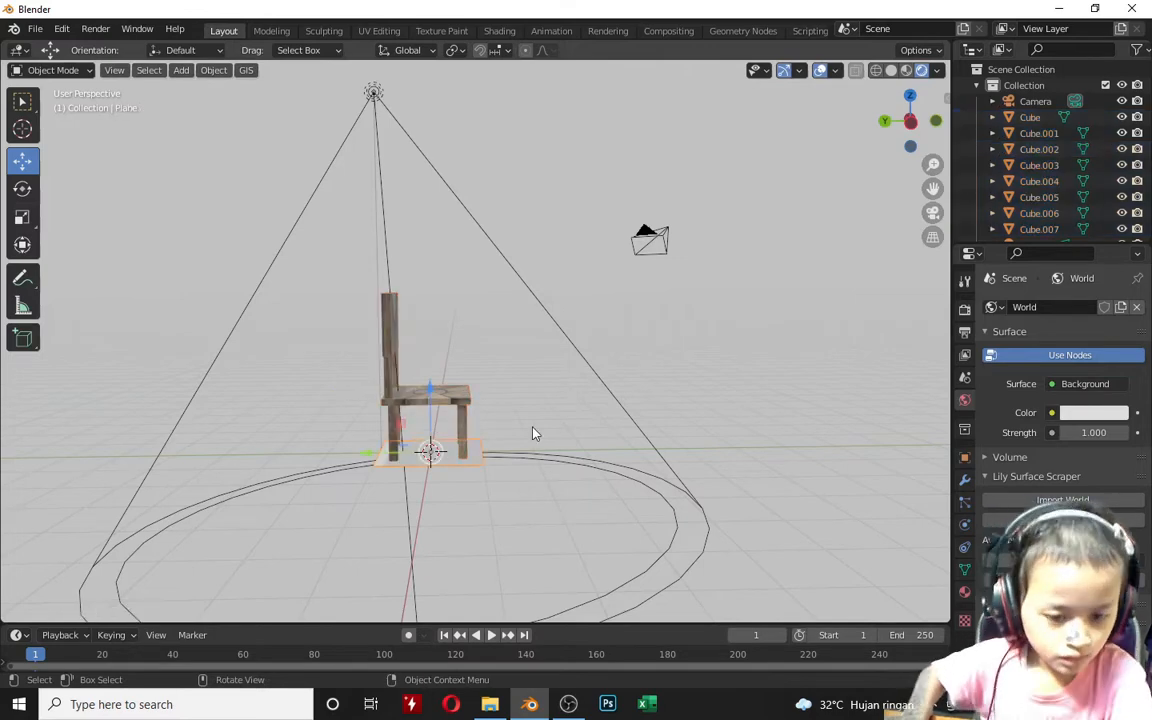
key(s)
click(62, 77)
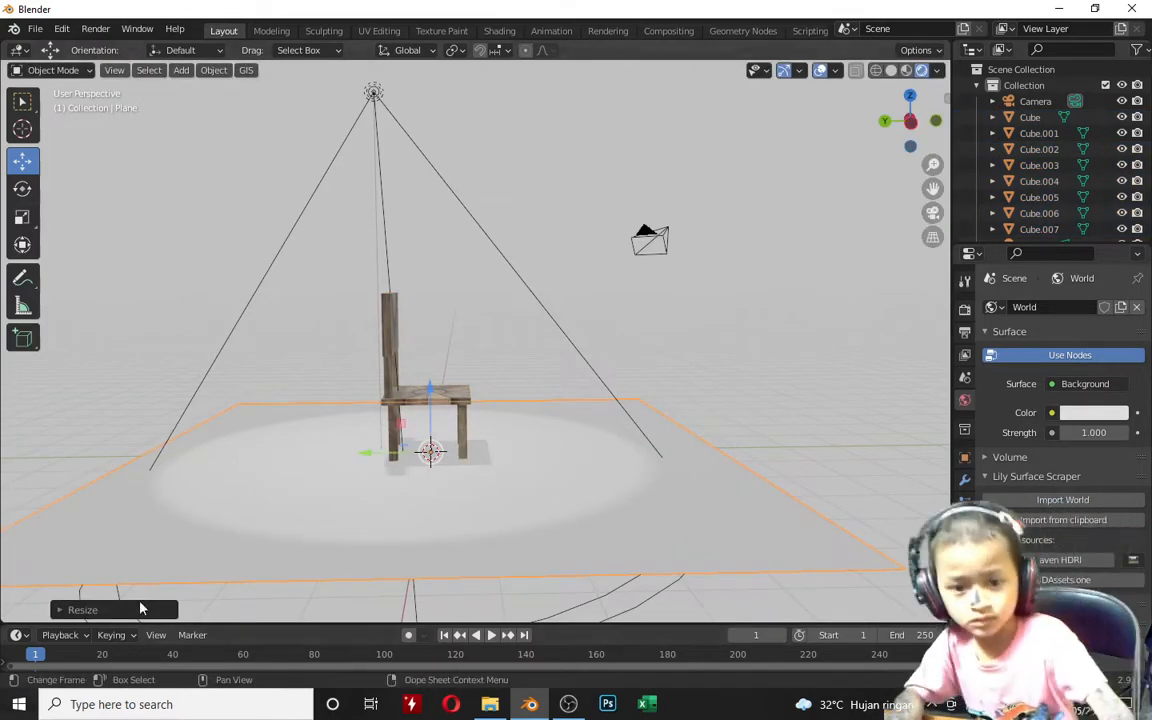
middle_drag(125, 540, 118, 52)
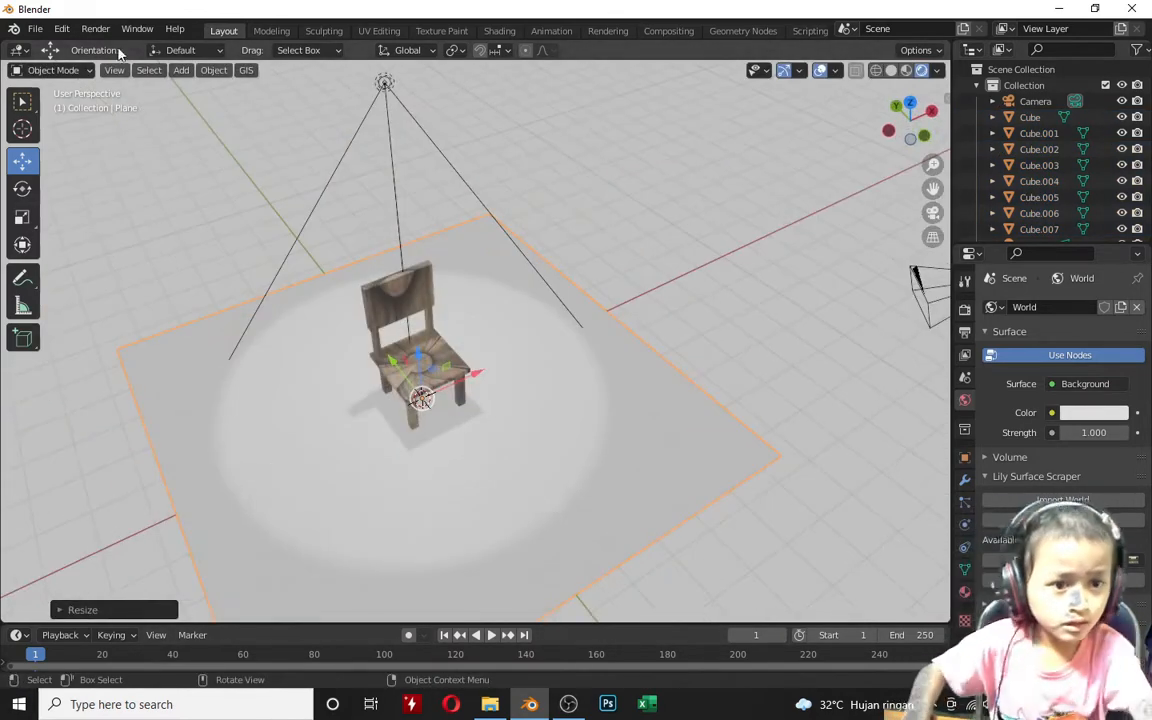
Step: Switch to the Modeling workspace and select the two adjacent edges of the plane behind the chair
click(271, 31)
middle_drag(687, 342, 543, 468)
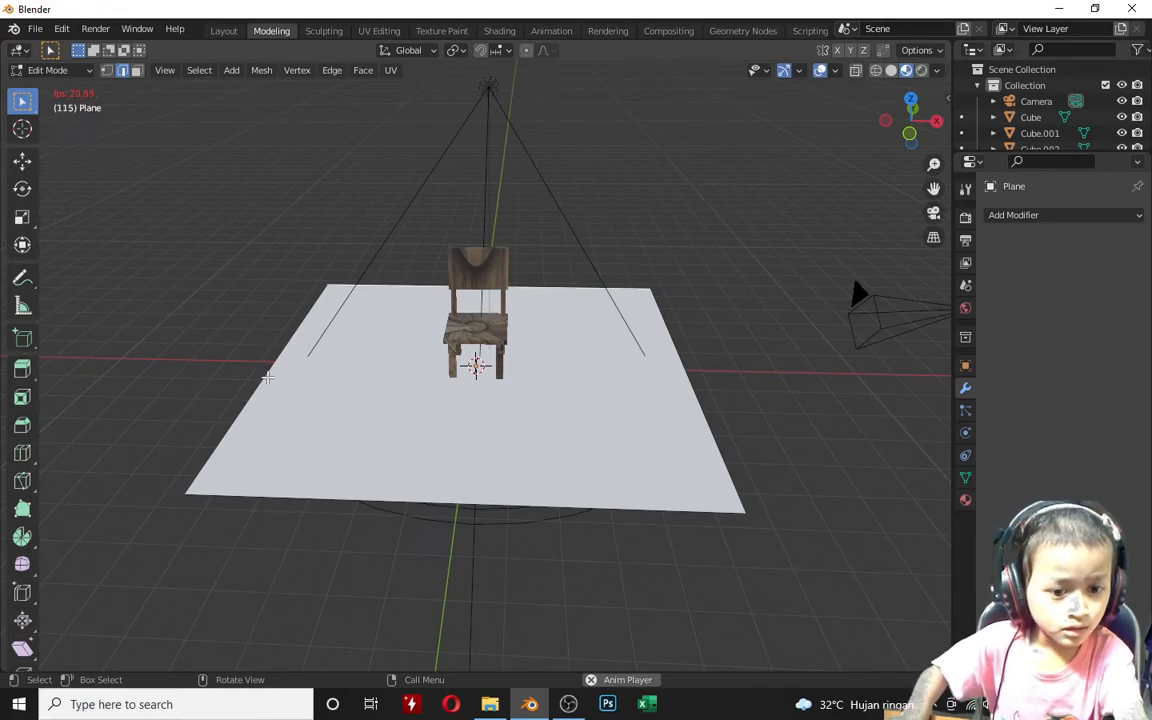
middle_drag(279, 364, 571, 357)
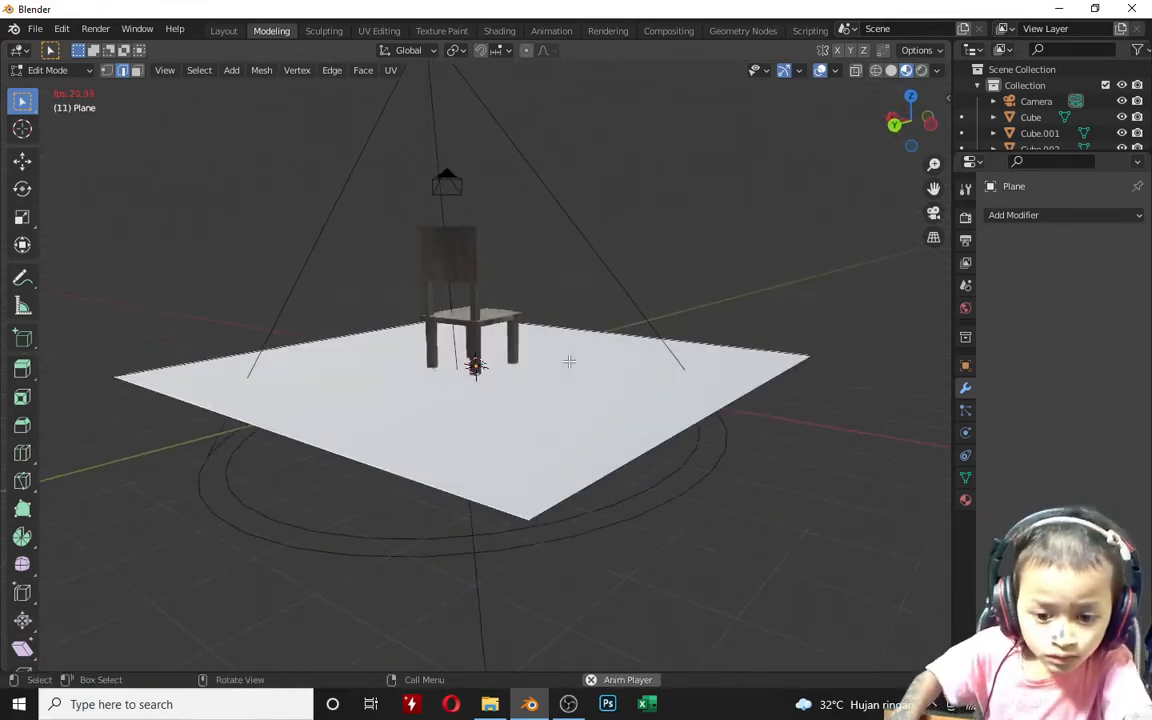
scroll(586, 534, up, 3)
middle_drag(586, 534, 742, 627)
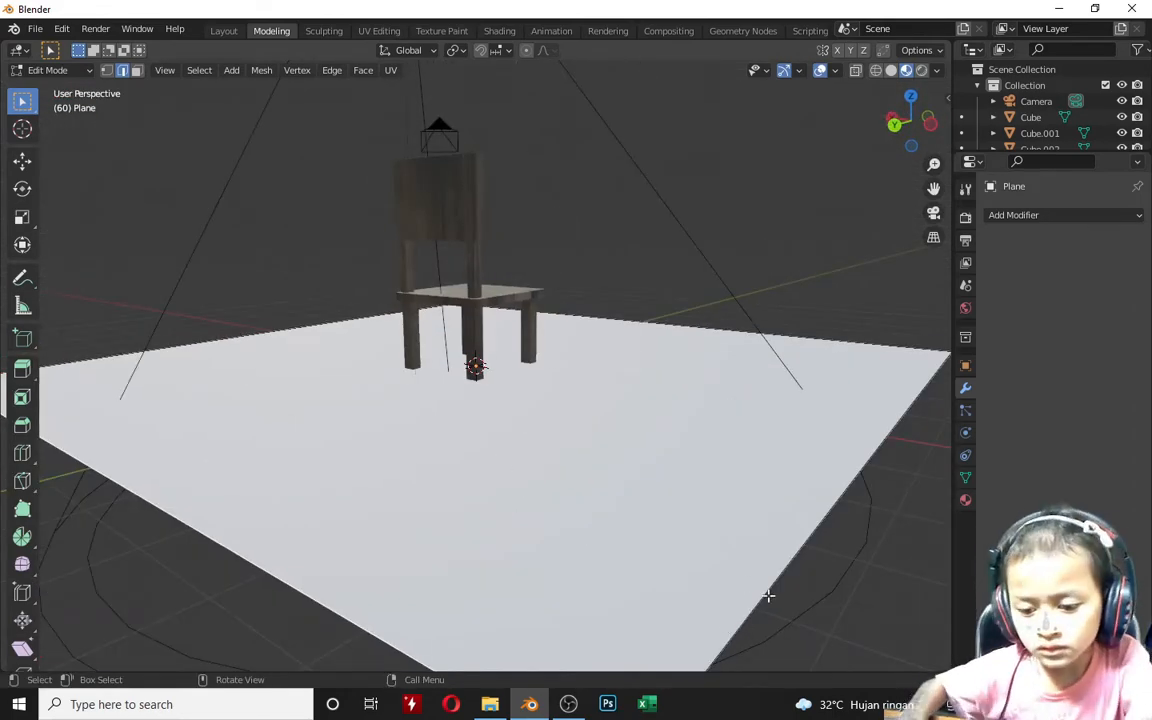
middle_drag(799, 553, 617, 504)
key(space)
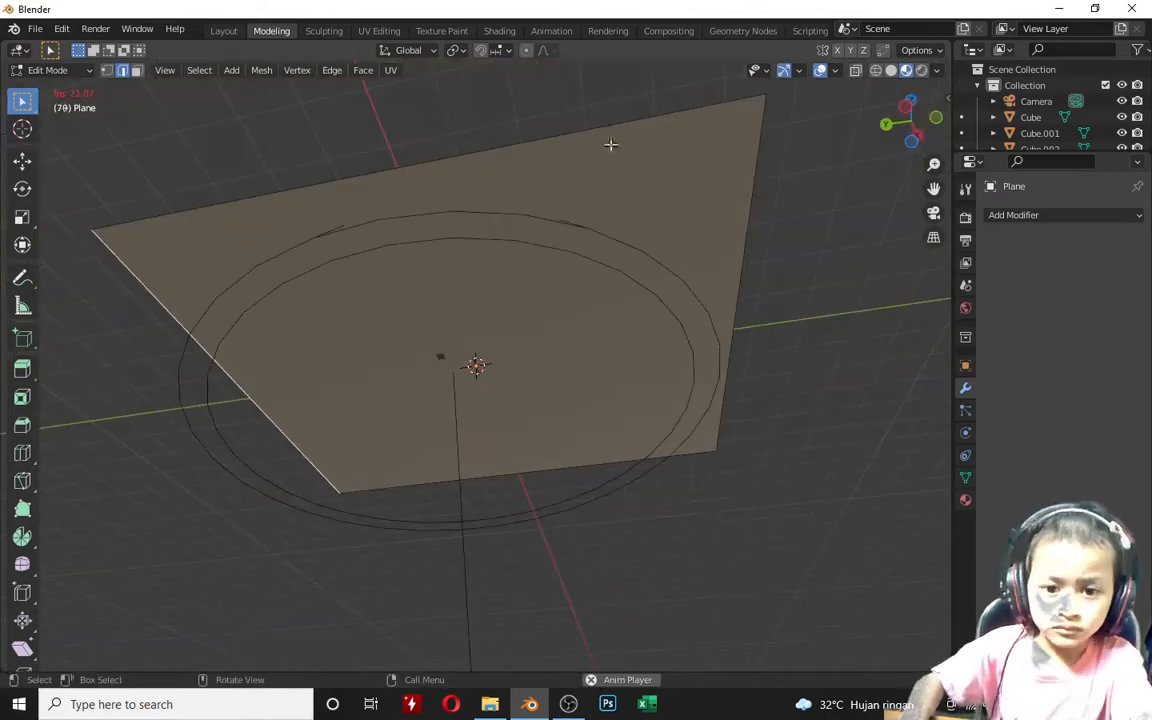
shift+click(658, 118)
Step: Extrude the selected plane edges upward into tall back walls and return to the Layout workspace
middle_drag(455, 183, 350, 330)
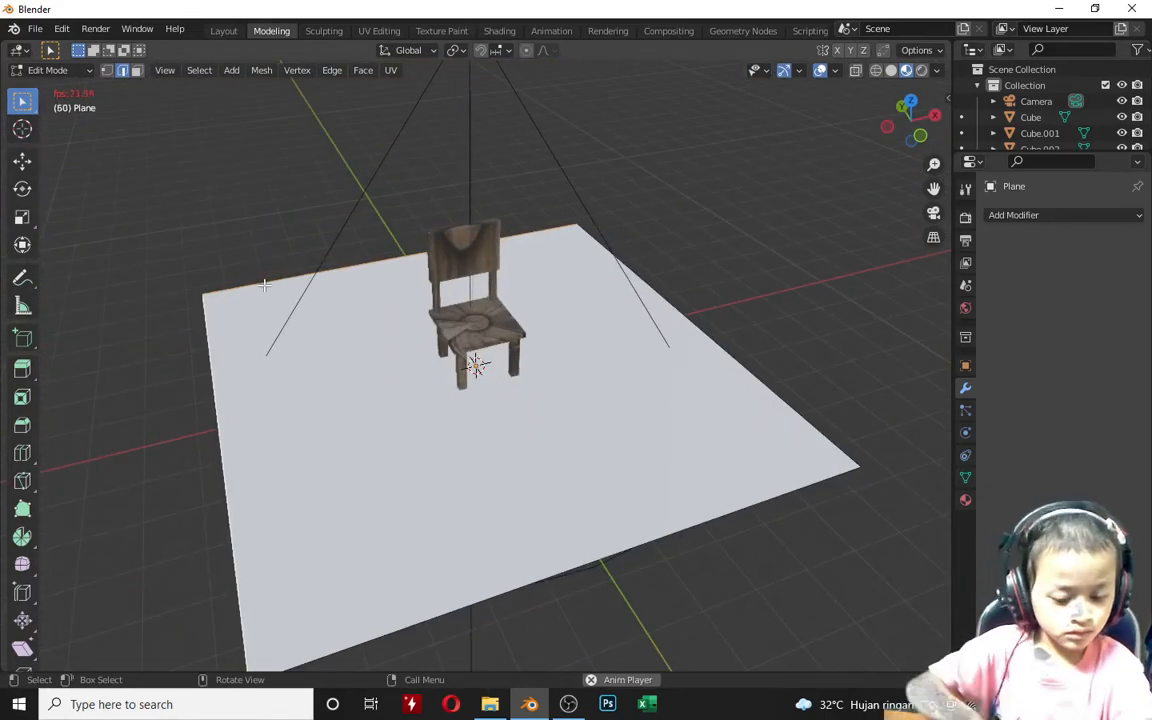
click(22, 368)
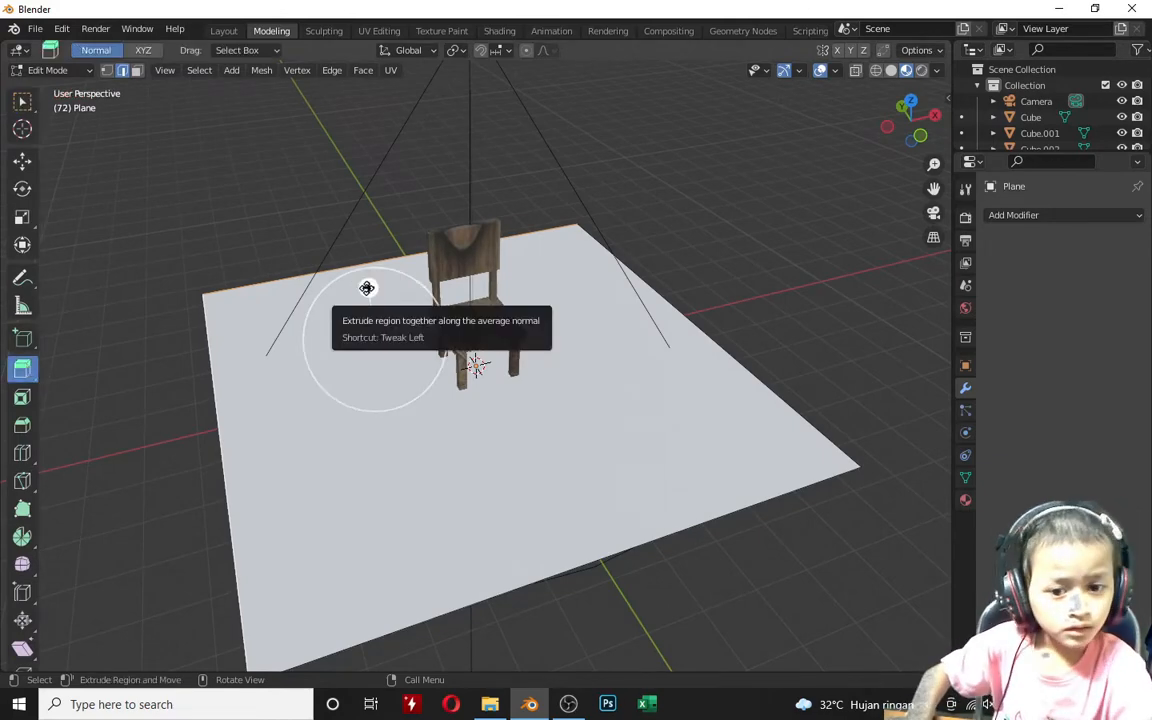
drag(368, 290, 368, 586)
middle_drag(345, 92, 330, 380)
click(223, 31)
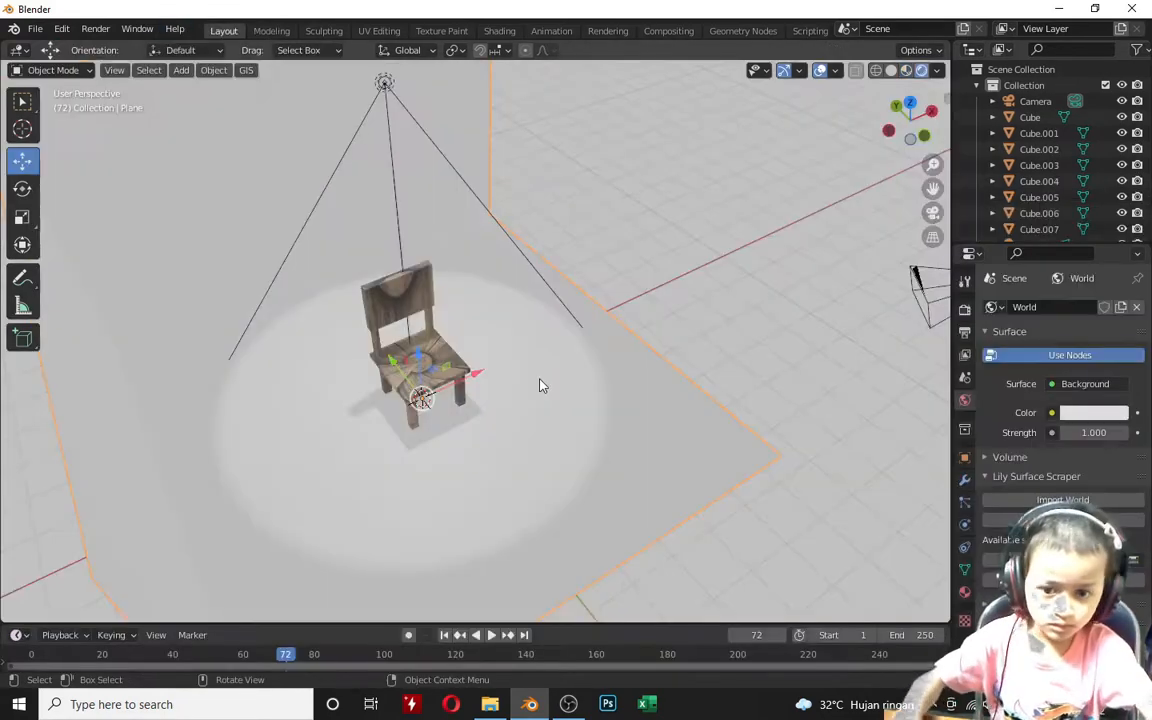
Step: Look through the camera and, with Camera to View locked, reframe it so the whole chair fits inside the frame
key(KP_0)
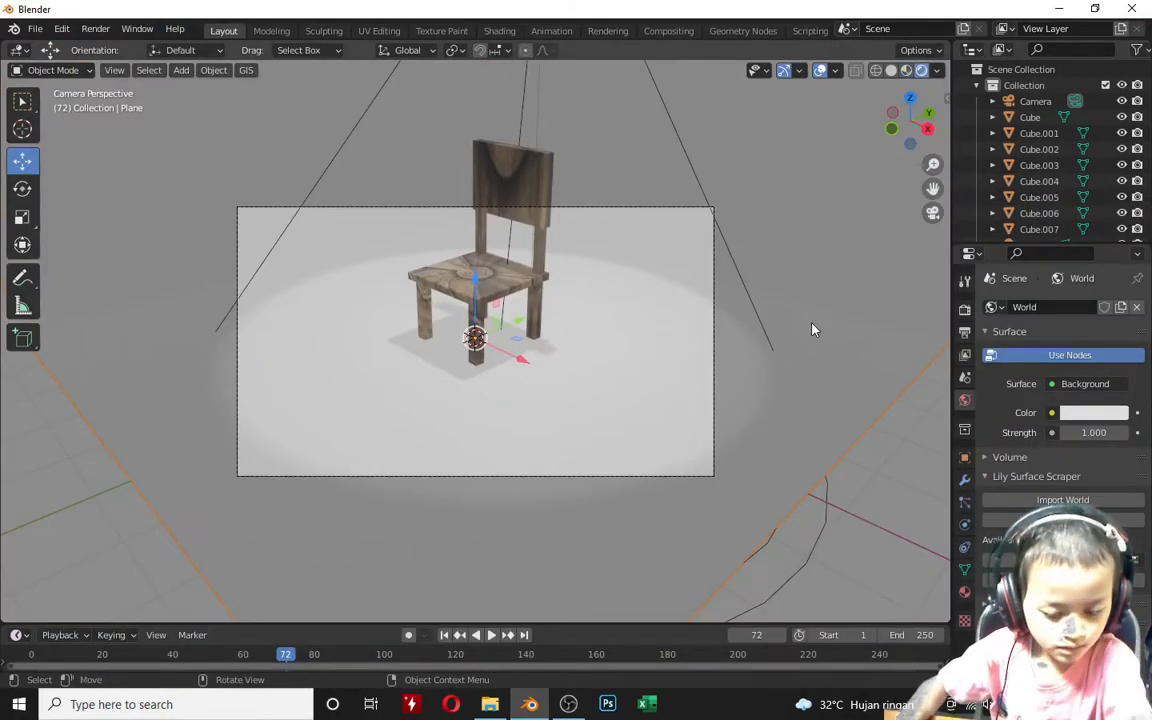
key(n)
click(940, 165)
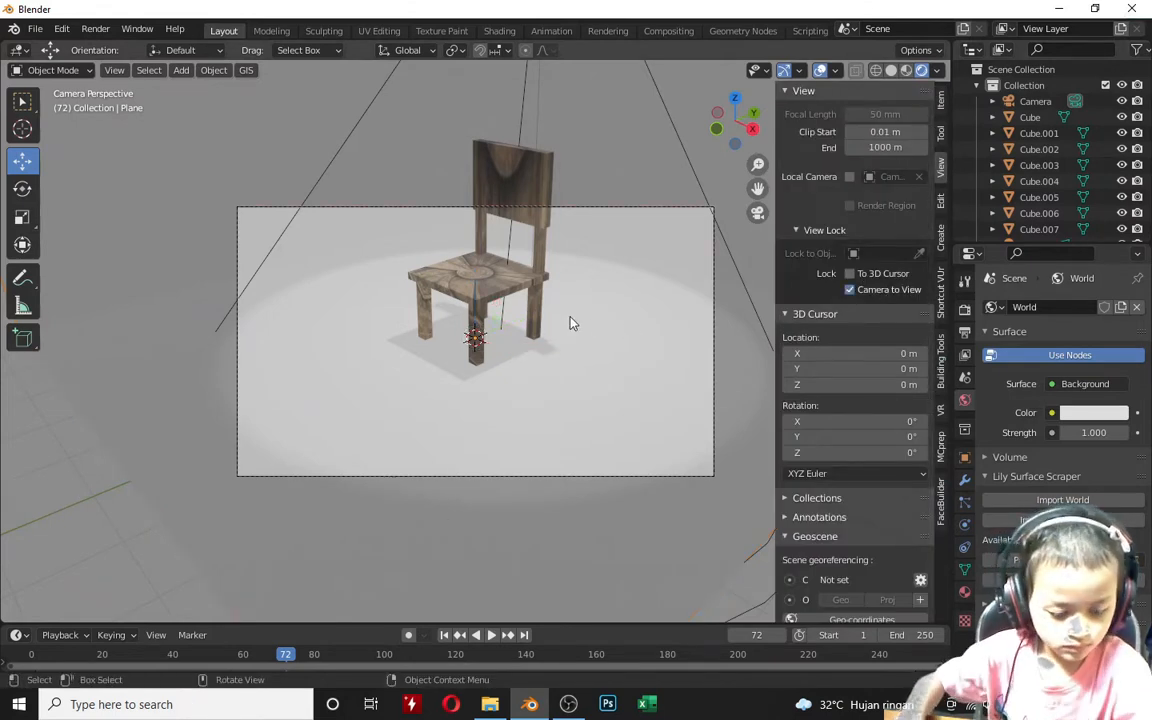
middle_drag(645, 366, 605, 296)
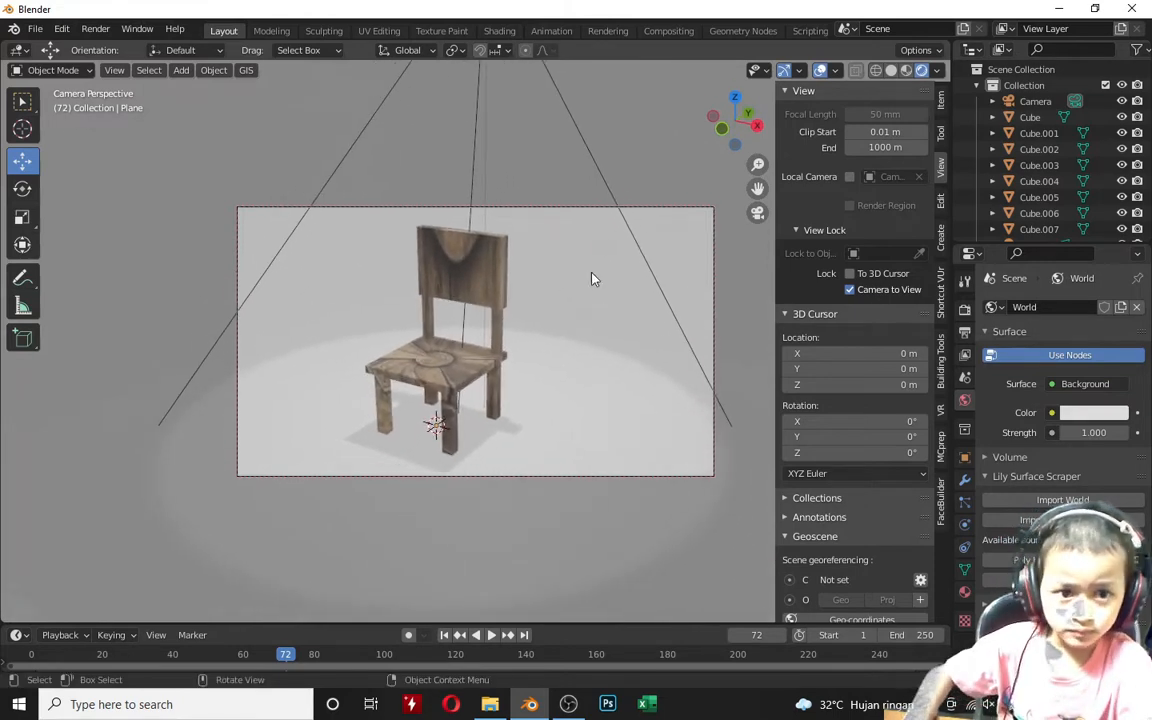
Step: Set the render engine to Cycles and render a still image of the chair
click(968, 309)
click(1095, 307)
click(1085, 361)
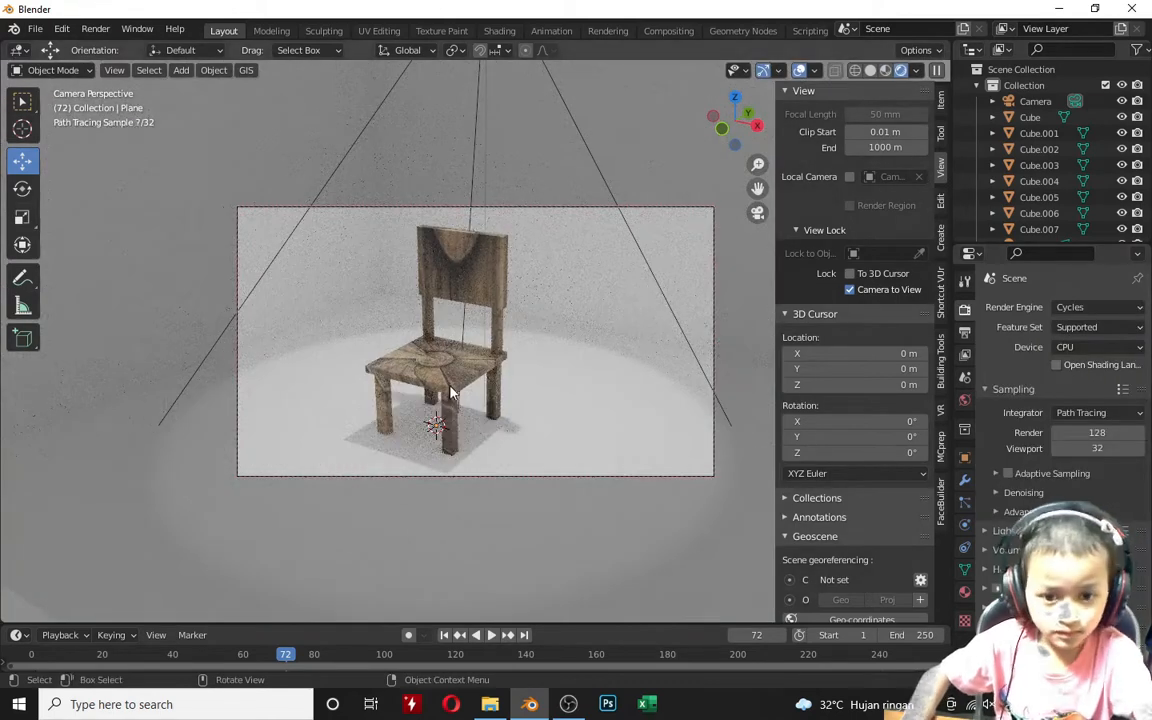
click(94, 29)
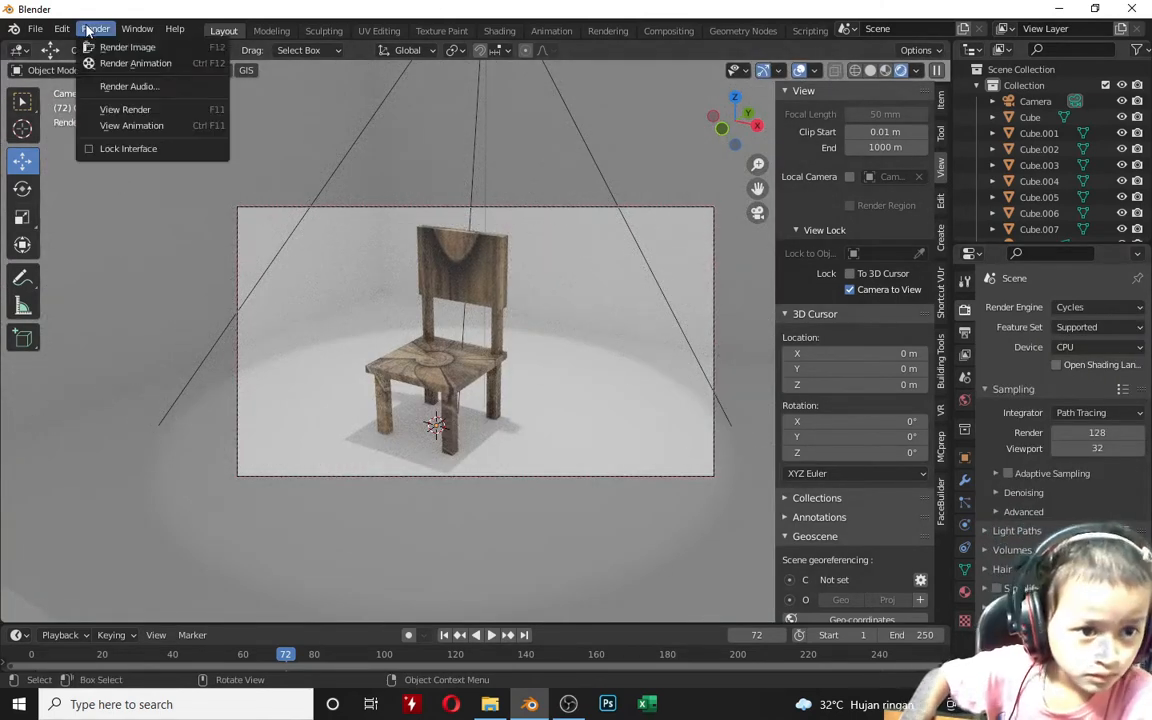
click(127, 49)
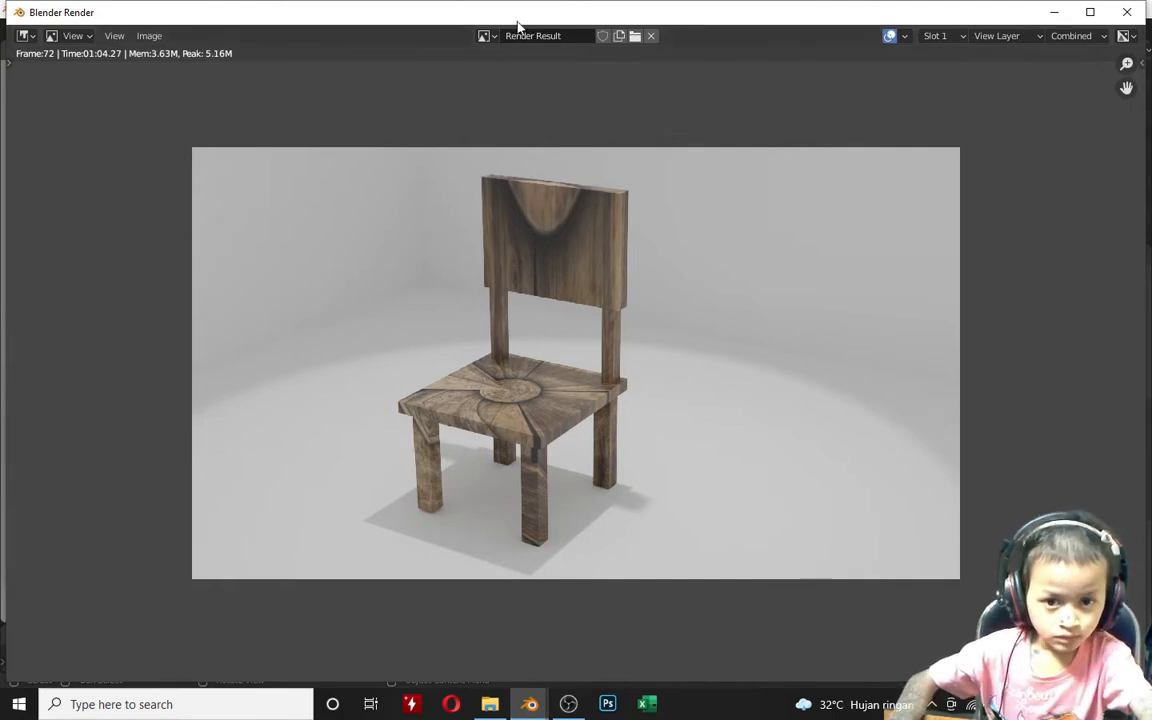
Step: Start saving the rendered image and browse to the "gambar belender" folder inside "BLENDER Cyan"
click(149, 35)
click(158, 134)
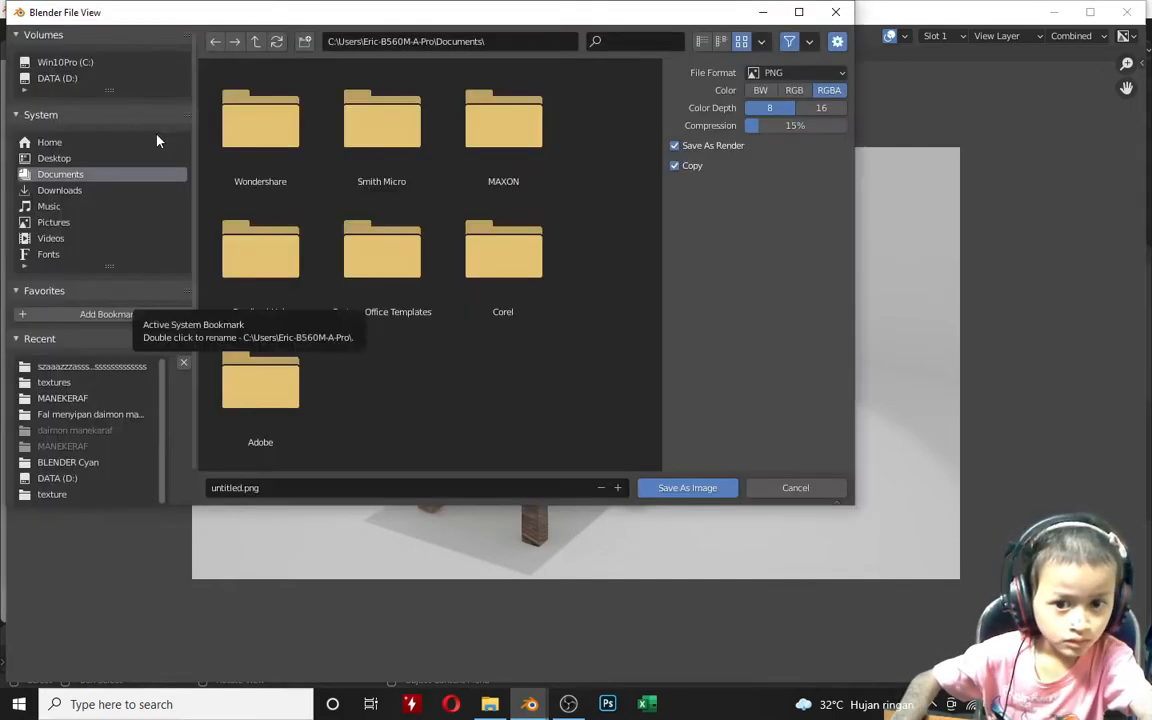
click(88, 399)
click(66, 462)
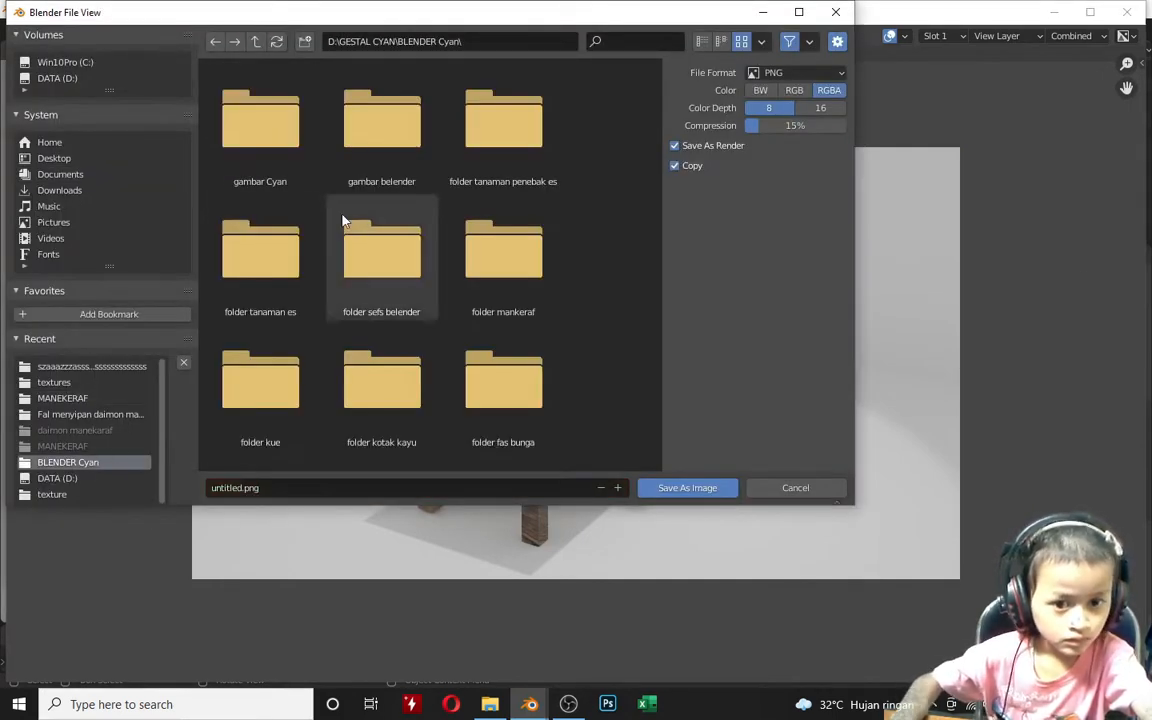
scroll(405, 427, down, 3)
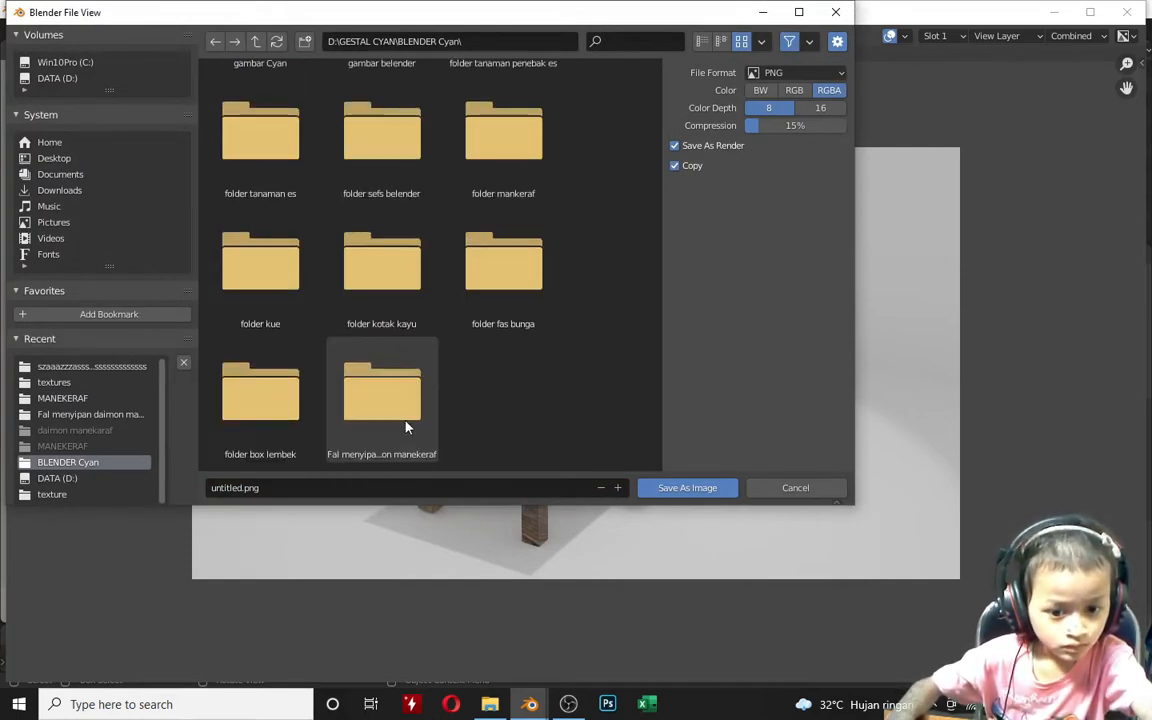
click(405, 427)
click(214, 41)
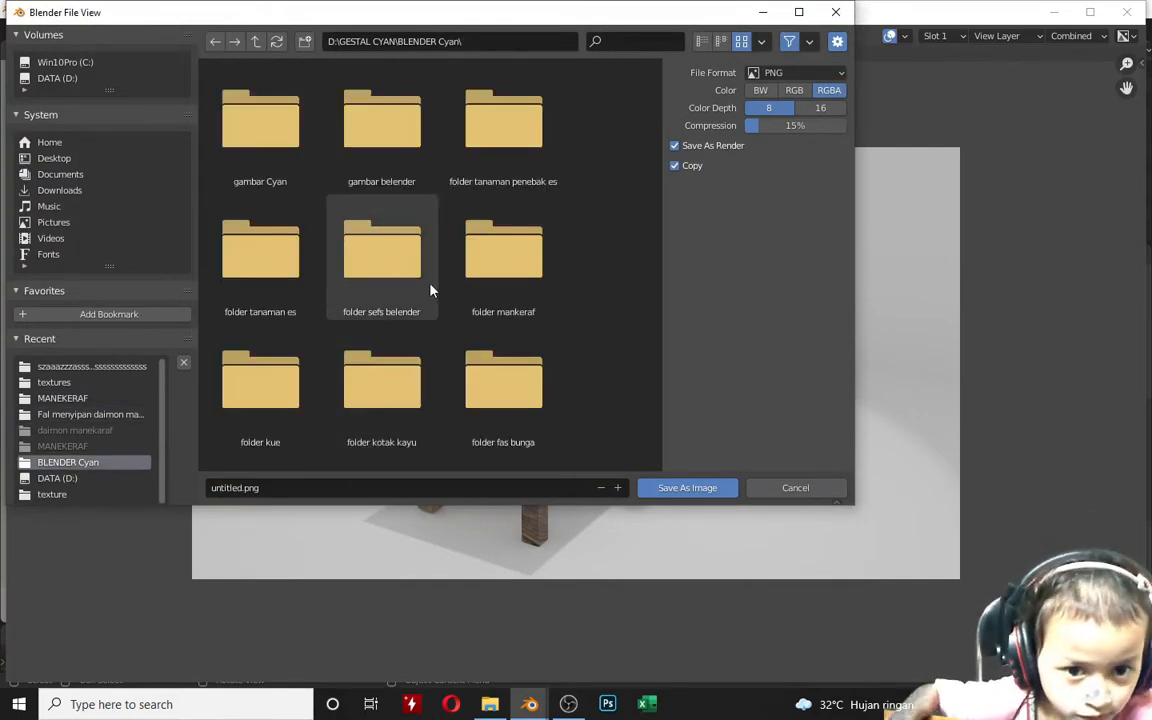
click(352, 158)
double_click(352, 158)
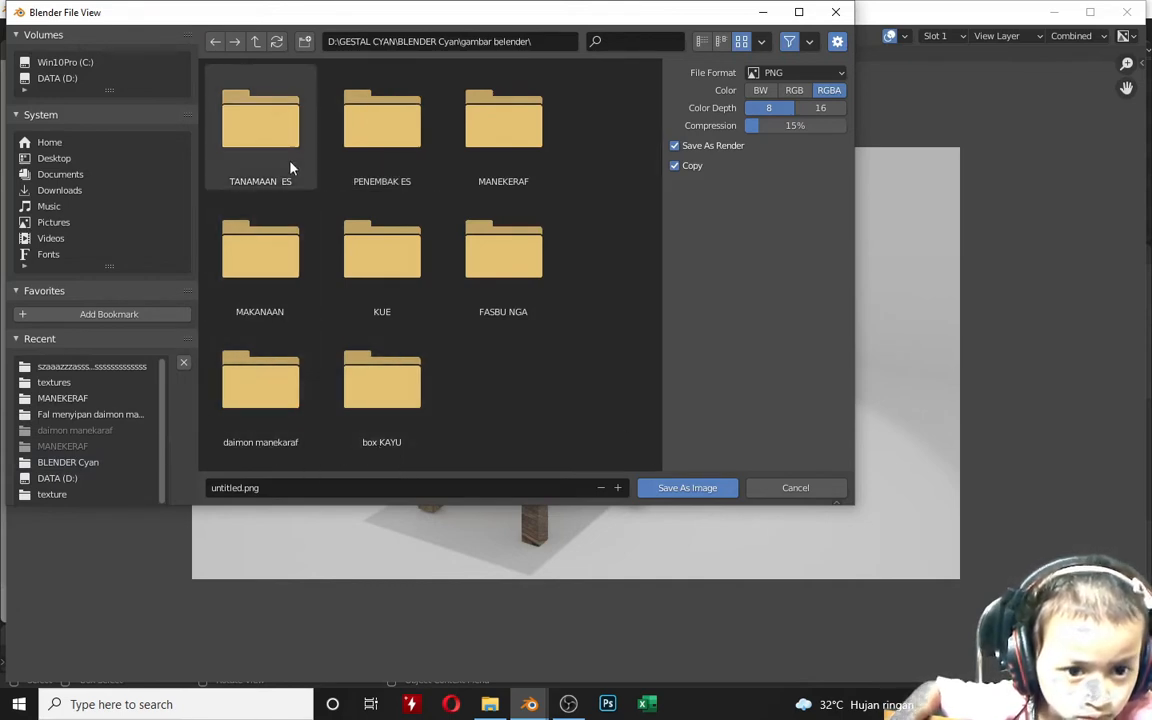
Step: Create a folder named "kursi", save the render in it as "kursikkayu 1" and close the render window
click(304, 41)
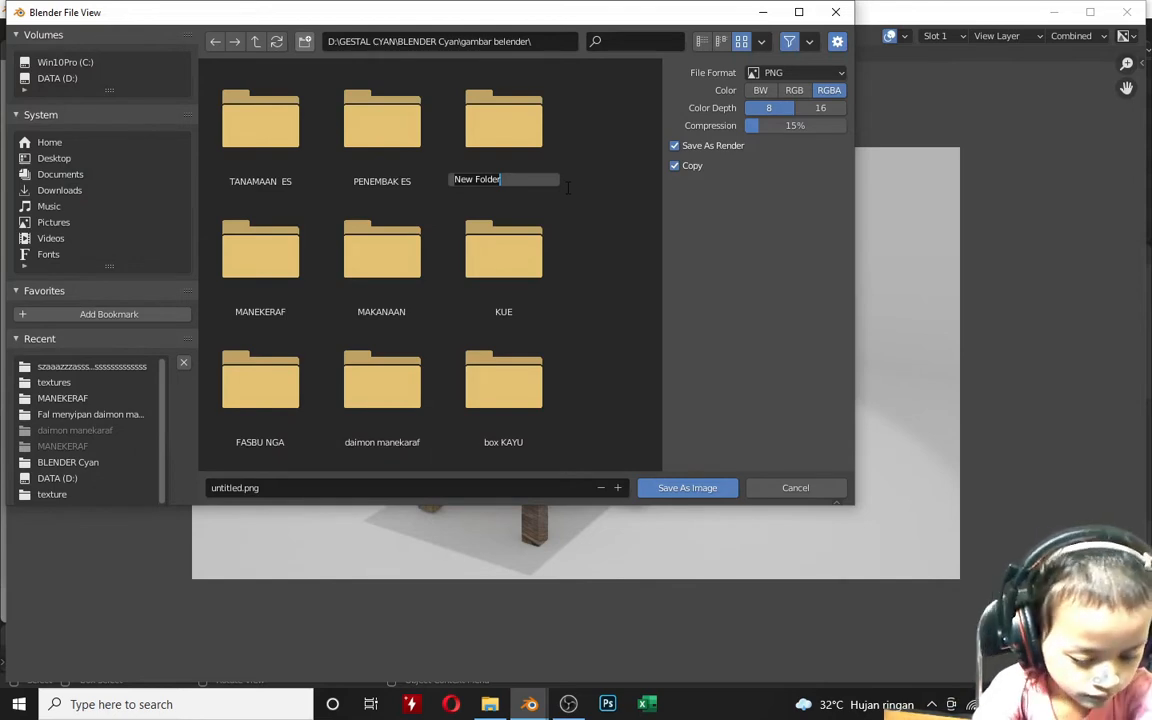
double_click(398, 256)
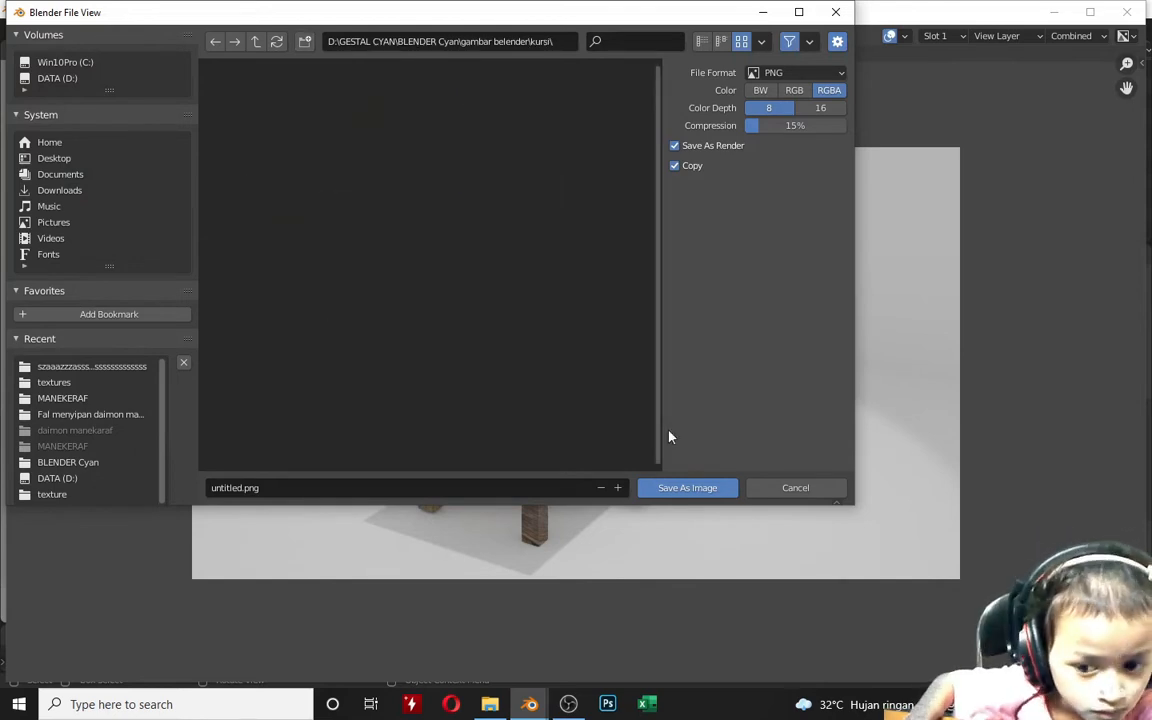
click(310, 488)
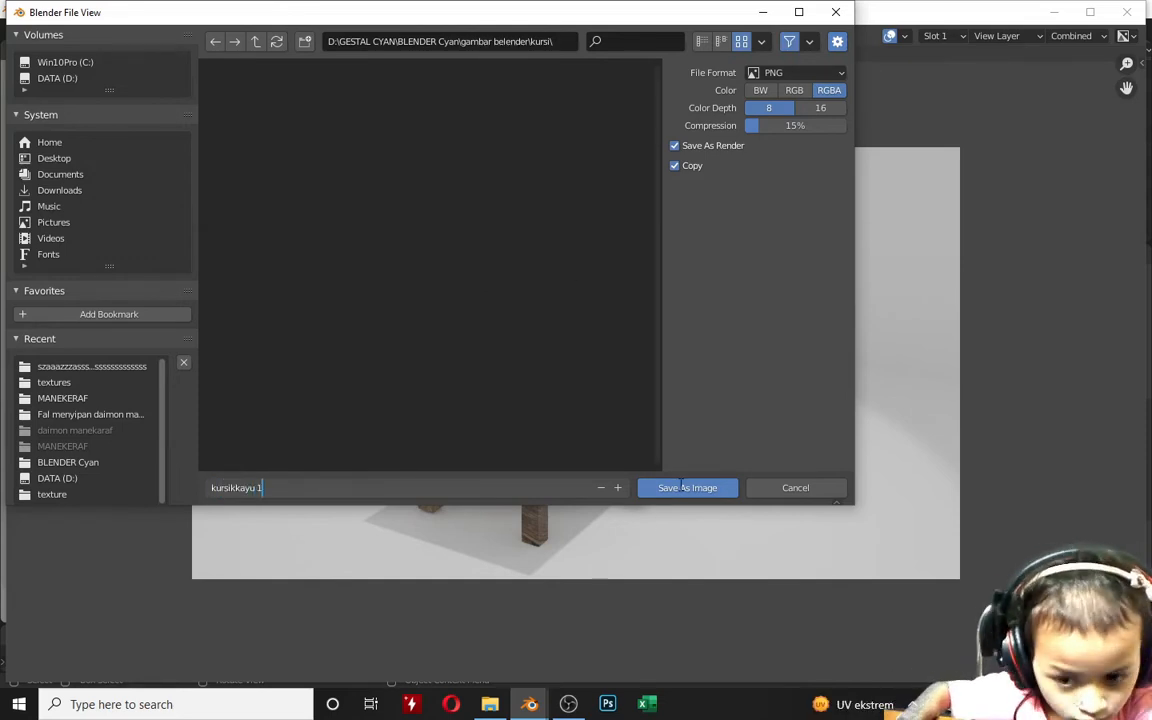
click(683, 487)
click(1131, 13)
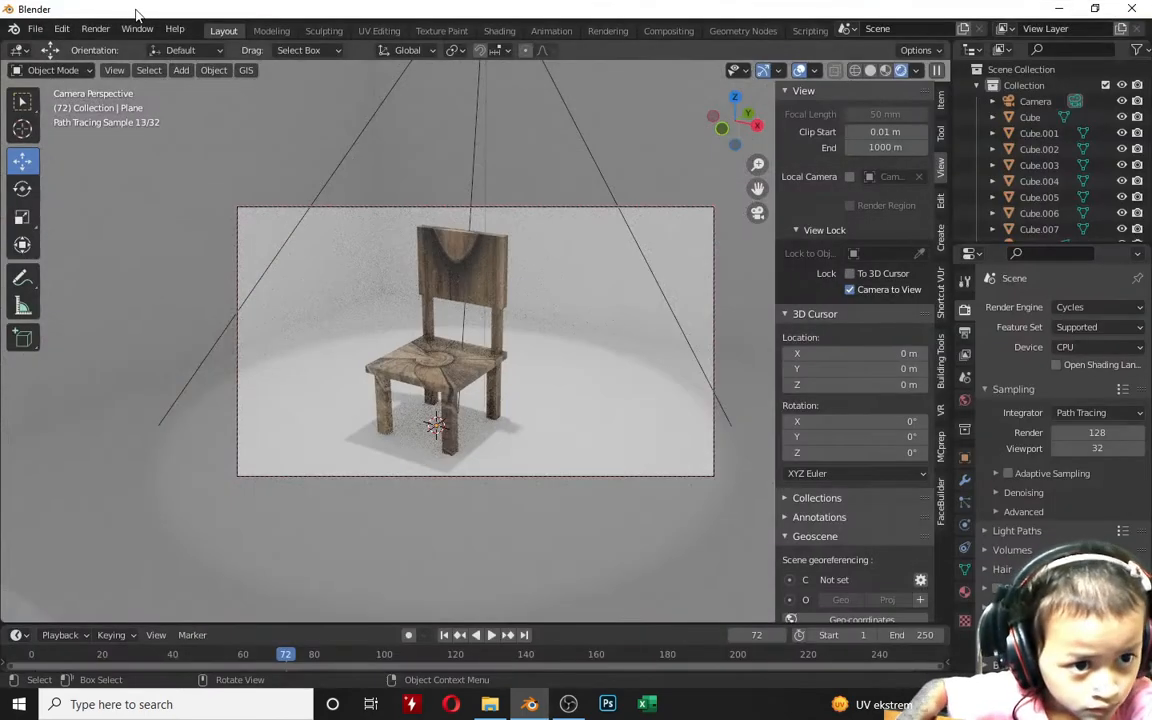
Step: Start saving the Blender project and browse to the "BLENDER Cyan" folder
click(43, 30)
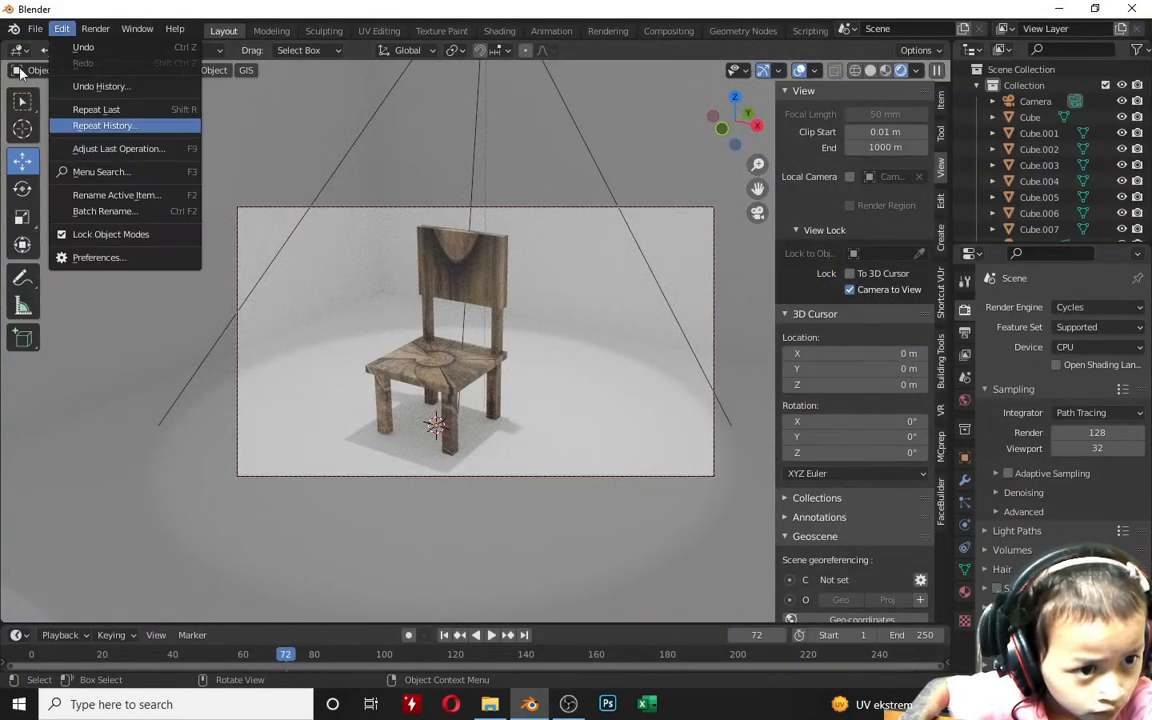
click(38, 30)
click(60, 134)
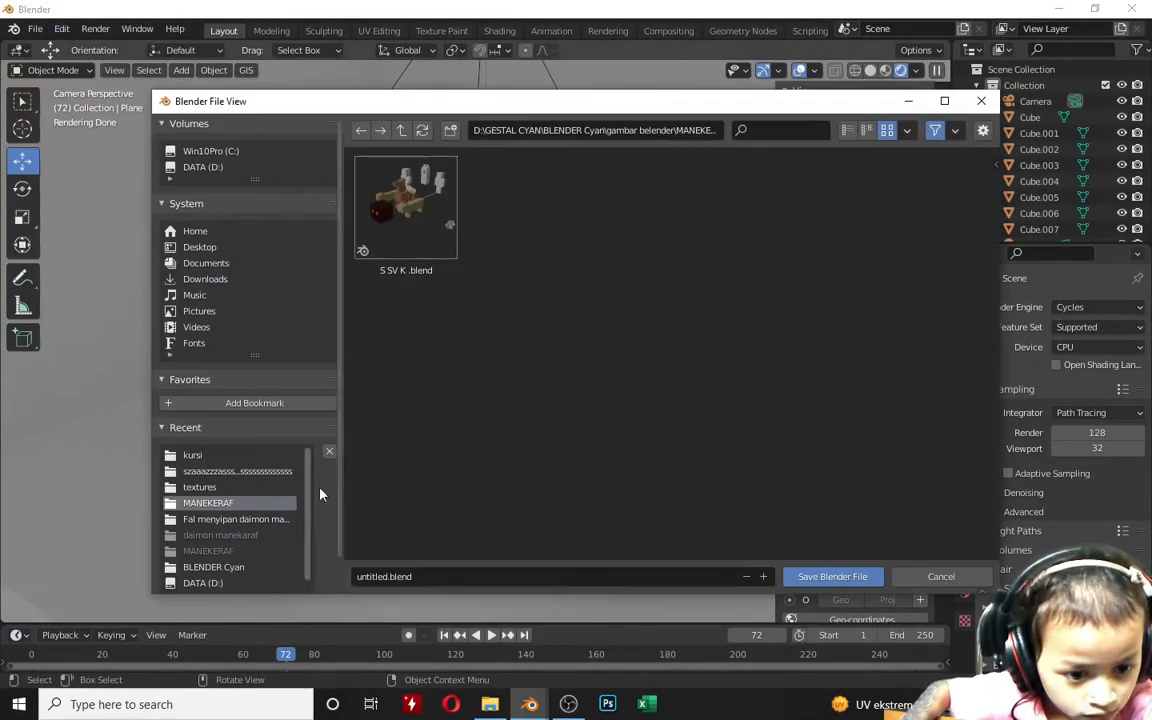
click(210, 568)
double_click(545, 270)
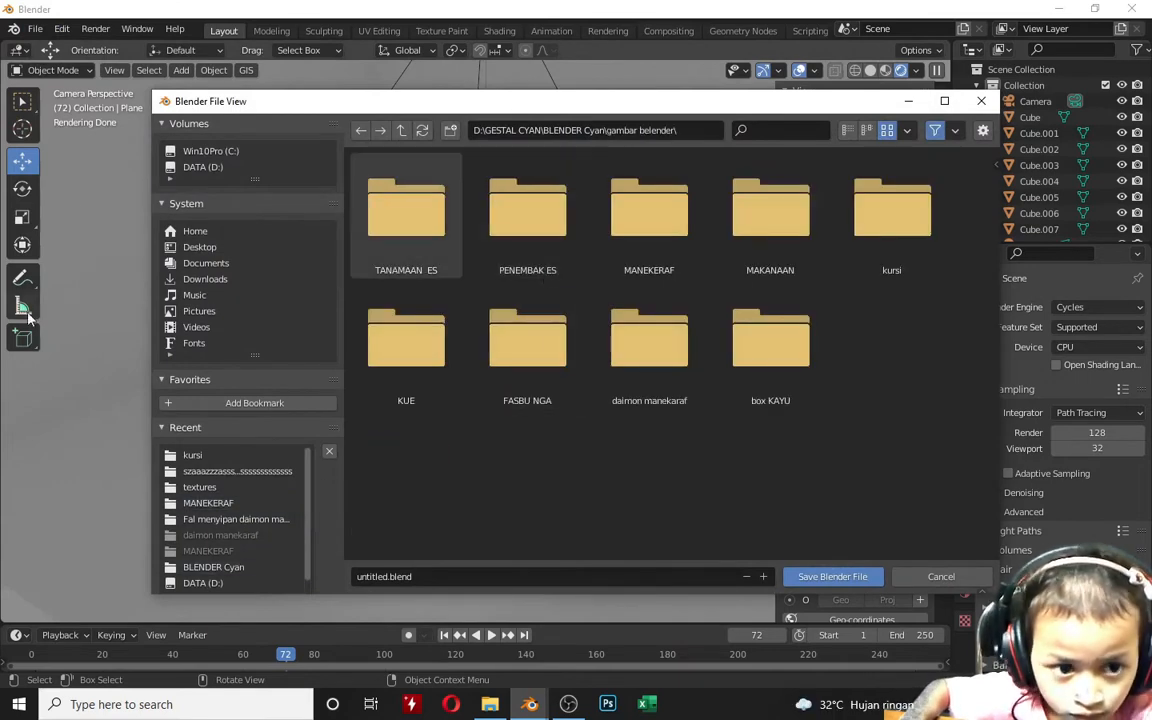
click(361, 130)
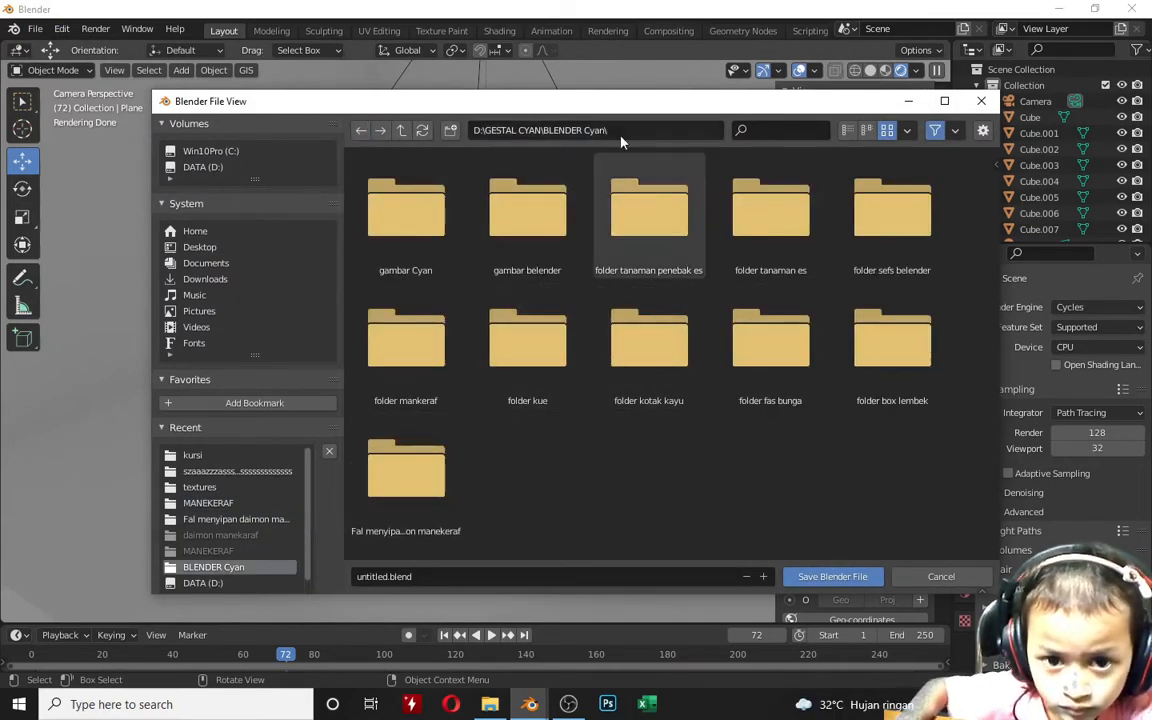
Step: Create a new folder named "Folder kursi" in "BLENDER Cyan" and open it
click(451, 130)
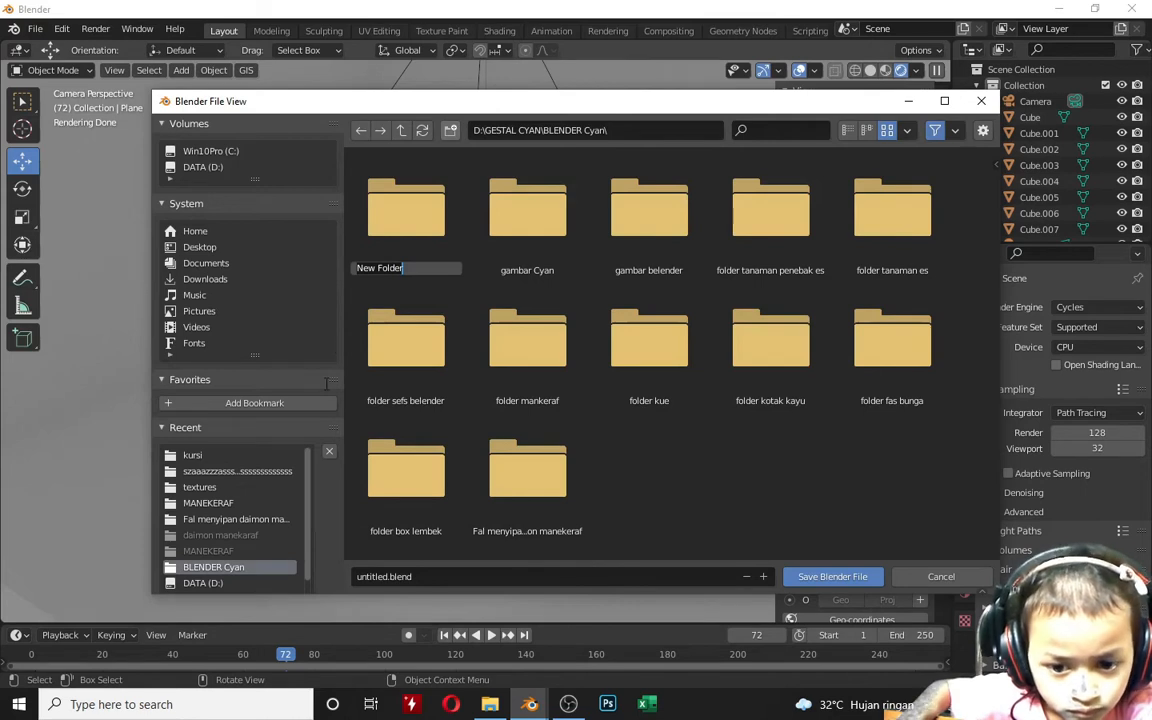
mouse_move(377, 268)
mouse_down()
mouse_move(396, 268)
mouse_move(357, 268)
mouse_up()
key(BackSpace)
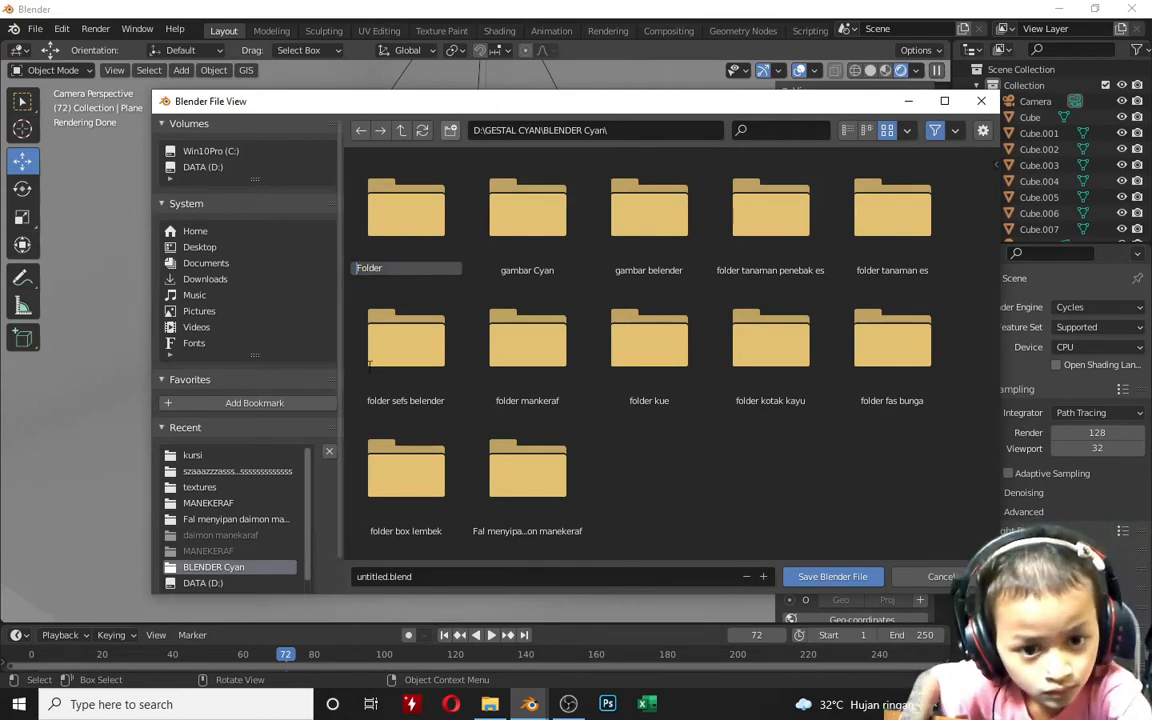
click(412, 273)
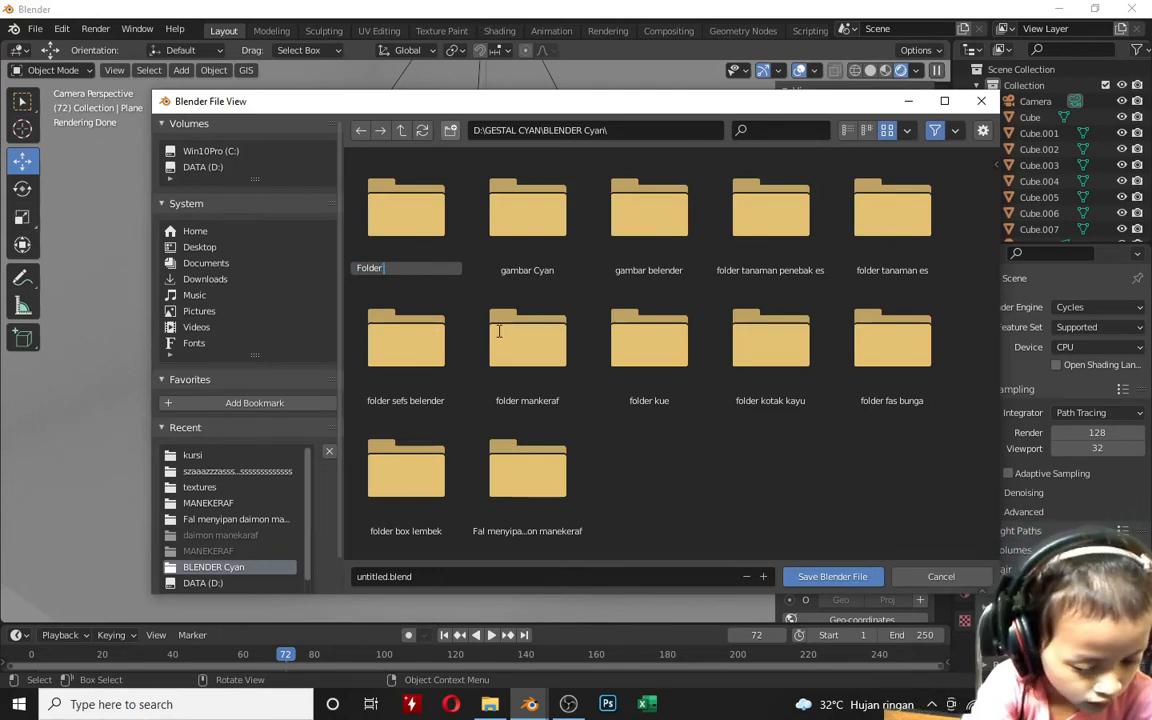
text(kursi)
key(Return)
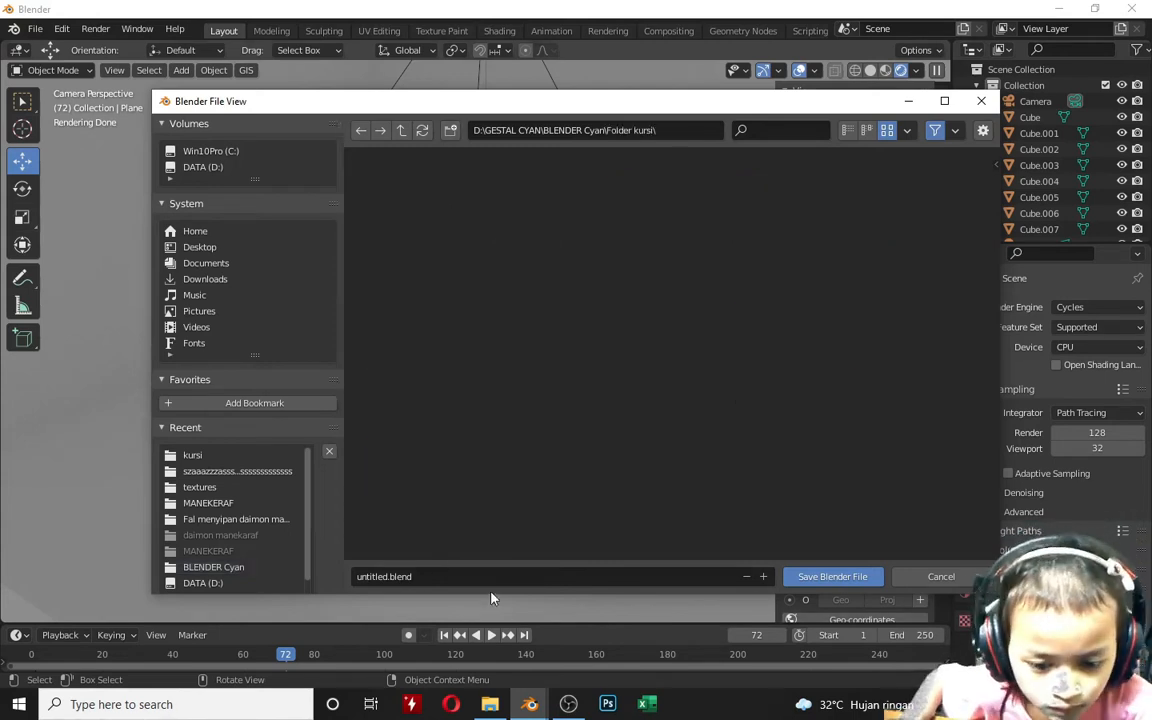
Step: Name the project file "kursi 1" and save it in "Folder kursi"
click(400, 577)
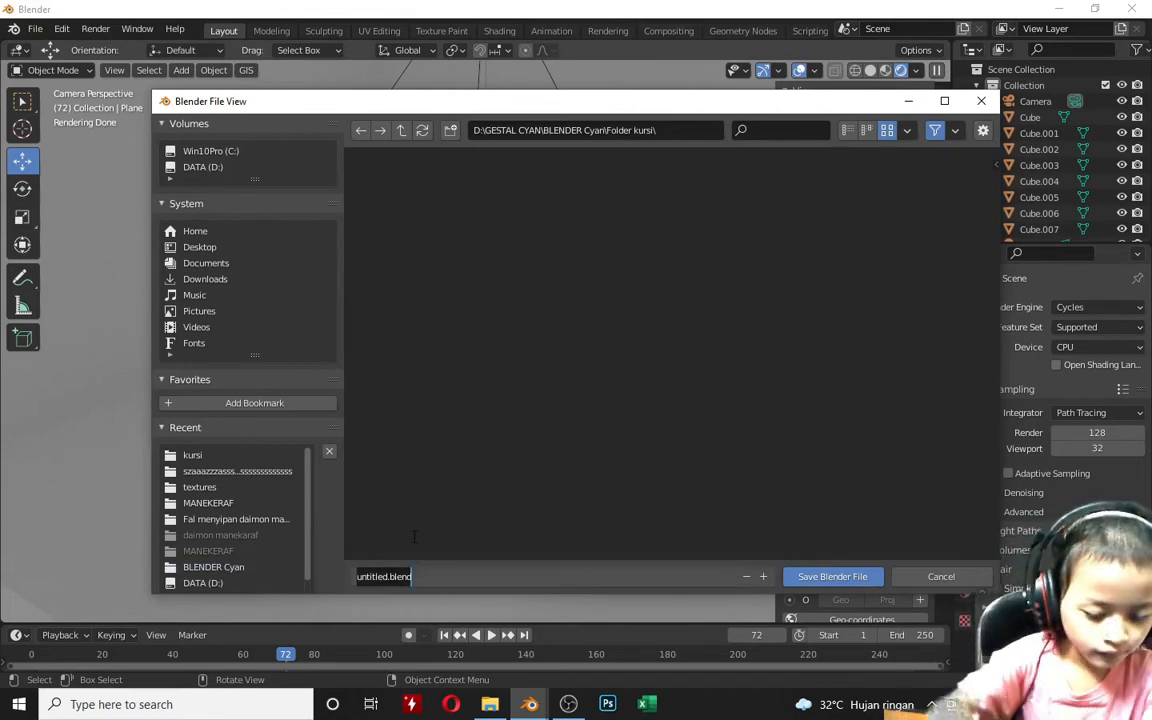
text(kursi)
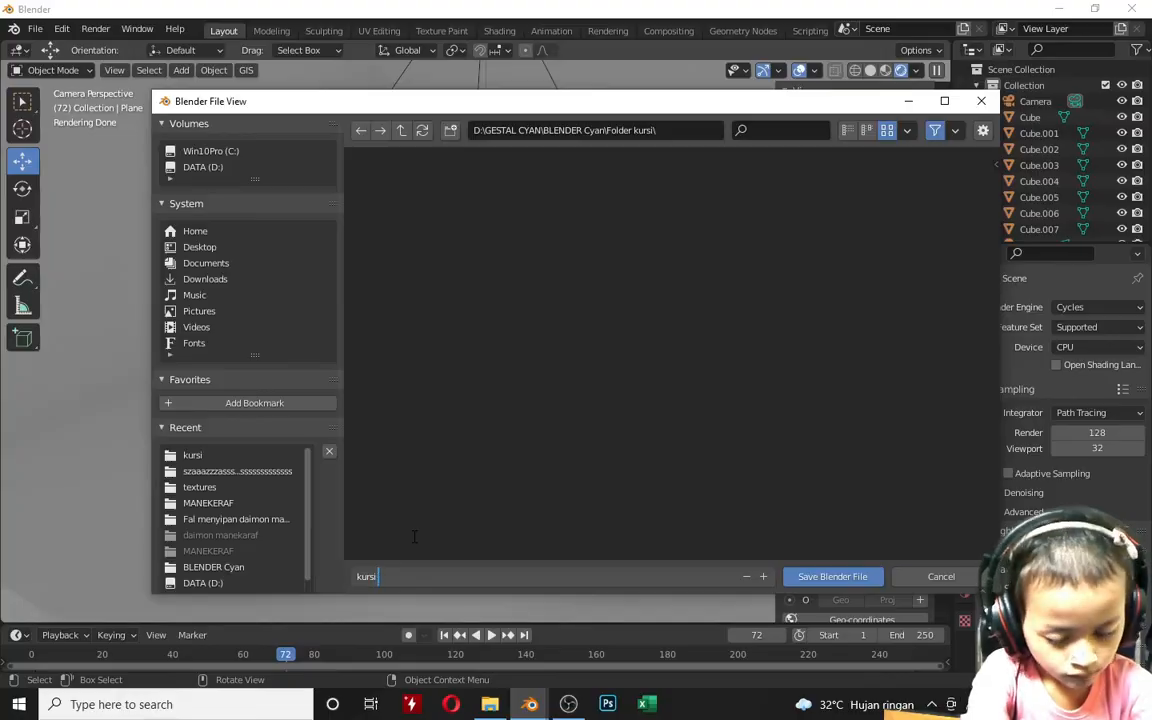
text( 1)
key(Return)
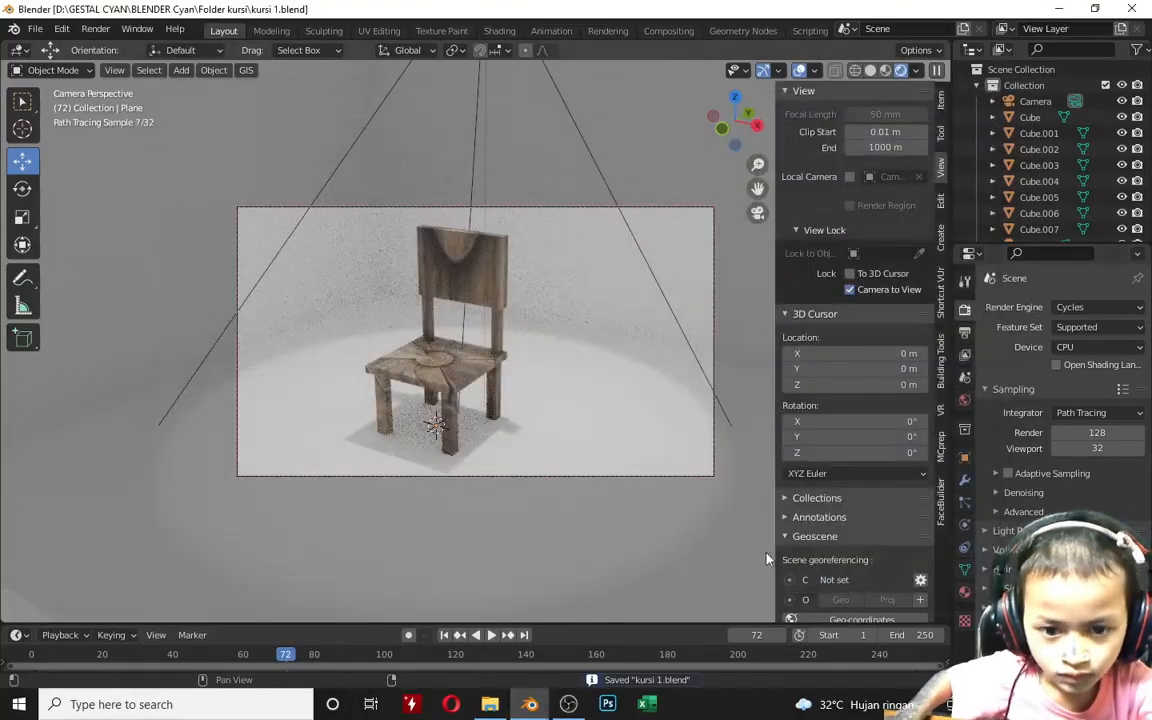